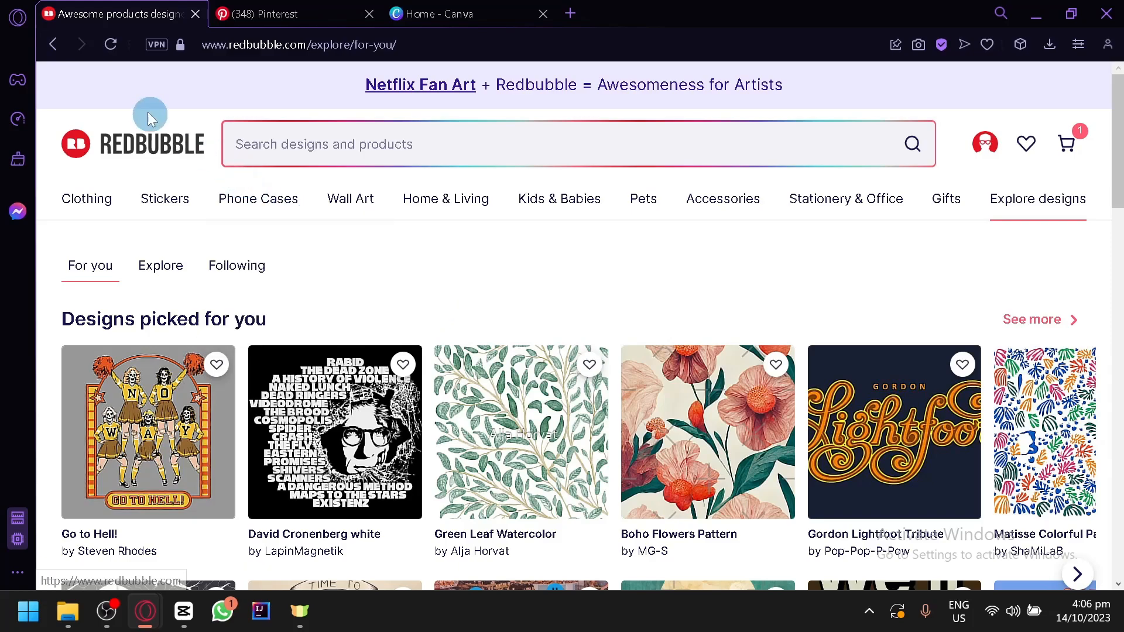
# Step: Look over Redbubble's personalised design suggestions, the Pinterest home feed and the Canva home page
pyautogui.scroll(-6, 613, 338)
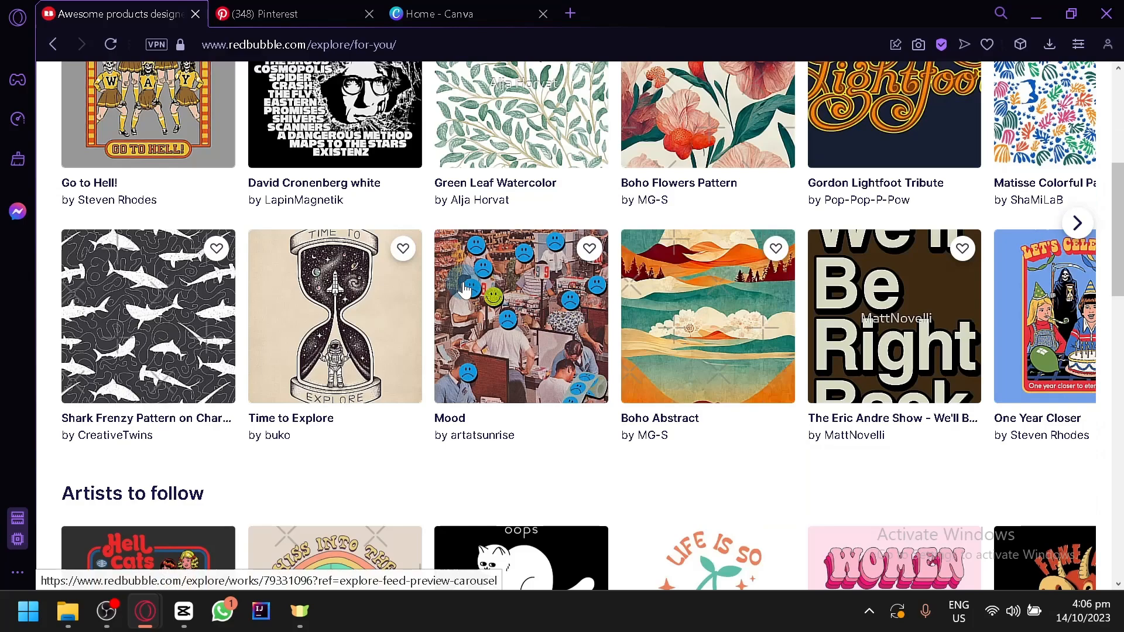
pyautogui.scroll(6, 460, 284)
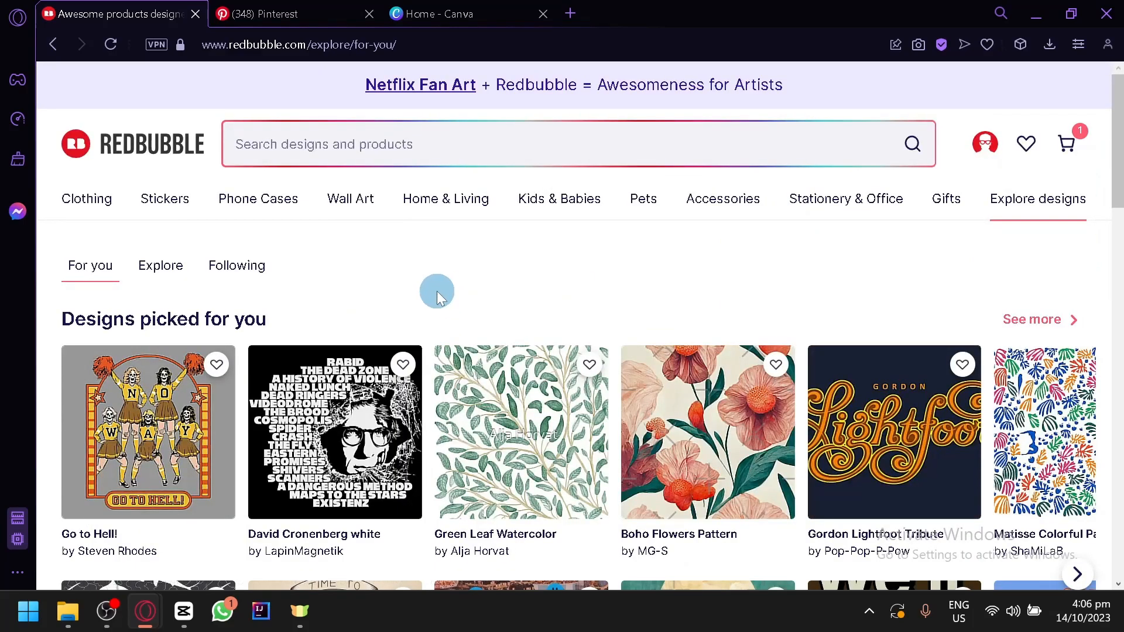
pyautogui.click(331, 7)
pyautogui.scroll(5, 836, 389)
pyautogui.scroll(15, 842, 388)
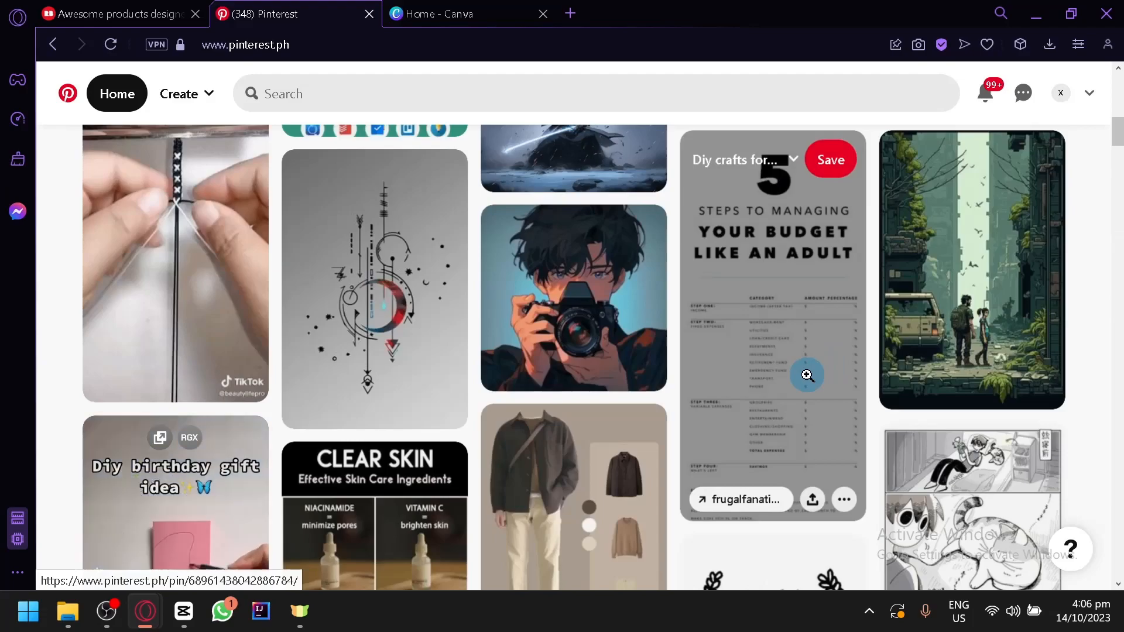
pyautogui.scroll(7, 805, 375)
pyautogui.scroll(-5, 757, 357)
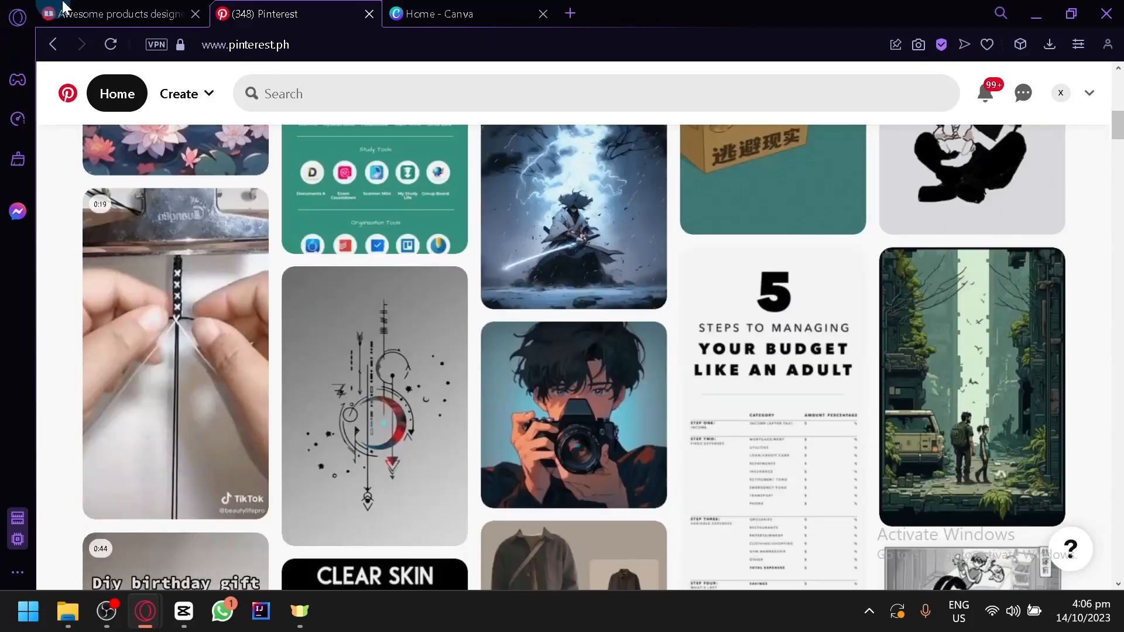
pyautogui.click(164, 15)
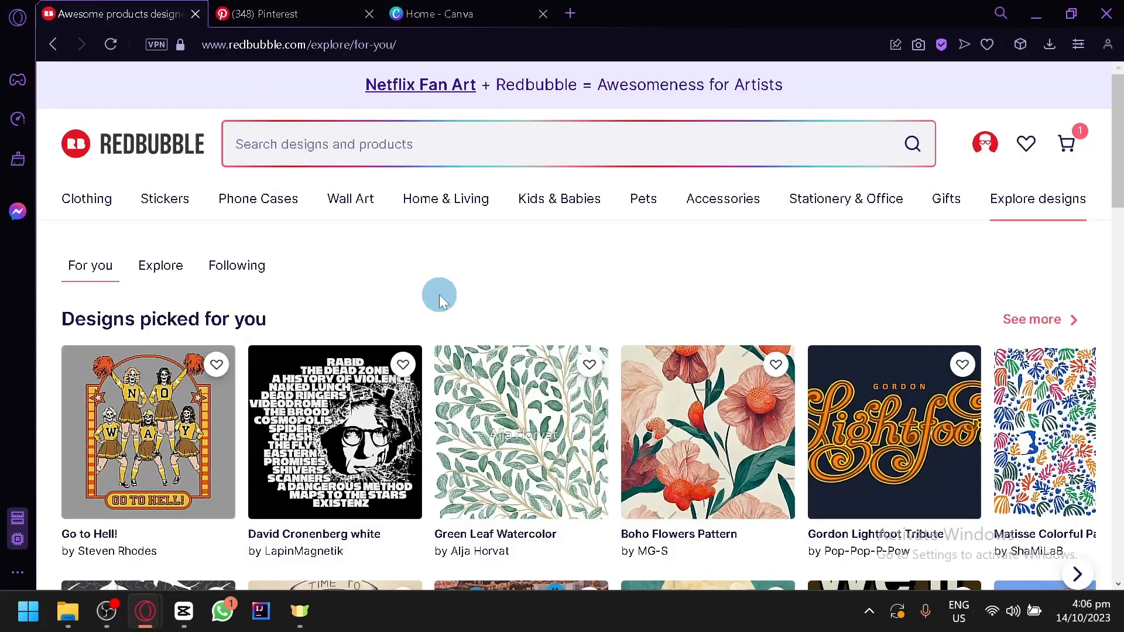
pyautogui.click(490, 11)
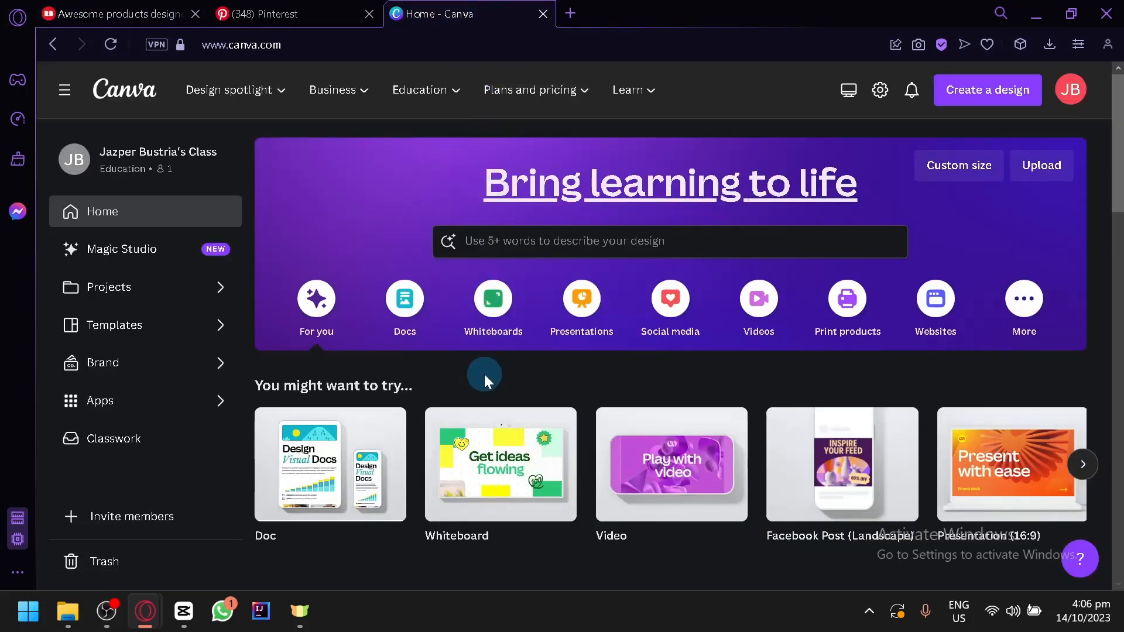
pyautogui.click(141, 11)
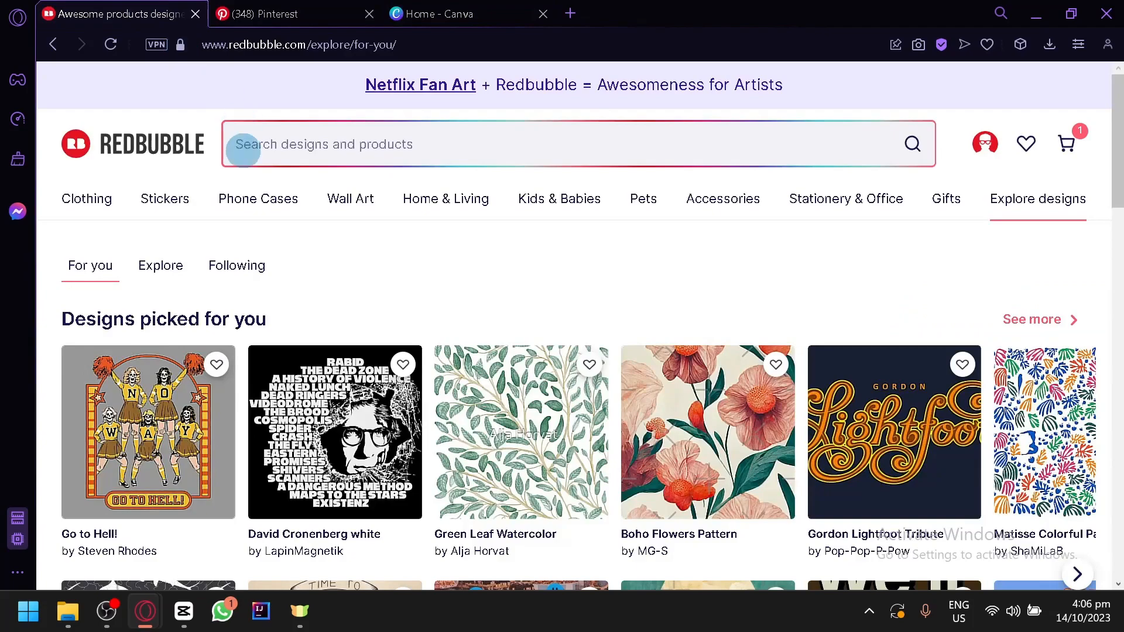
# Step: Switch to Canva and search its templates for "pinterest"
pyautogui.click(486, 8)
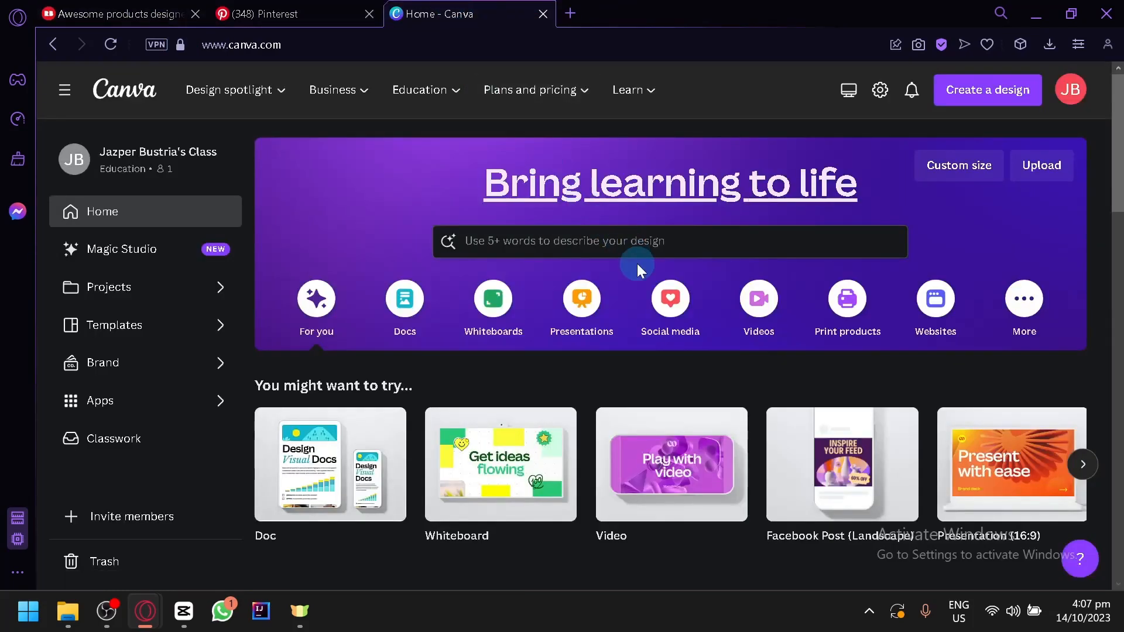
pyautogui.click(612, 231)
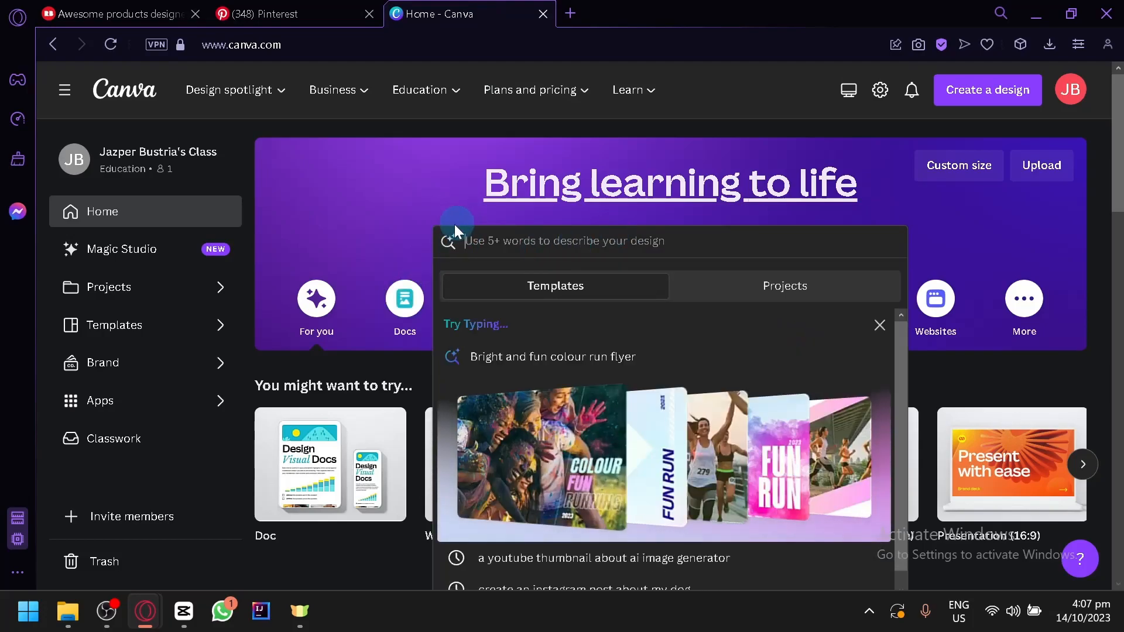
pyautogui.click(471, 242)
pyautogui.write('pinterest')
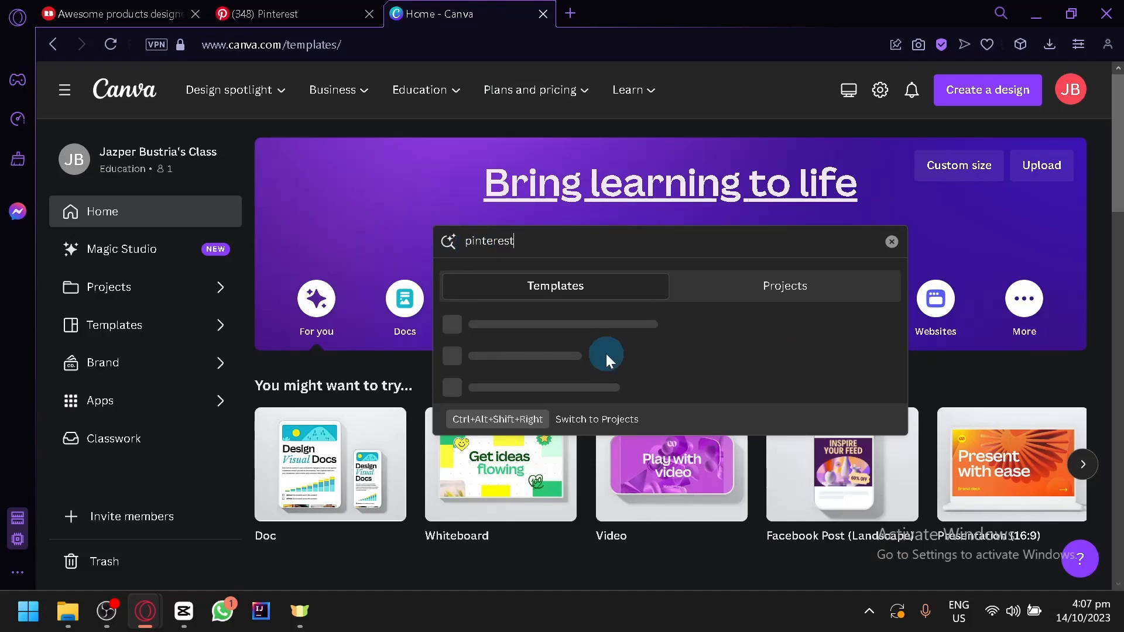
pyautogui.press('Return')
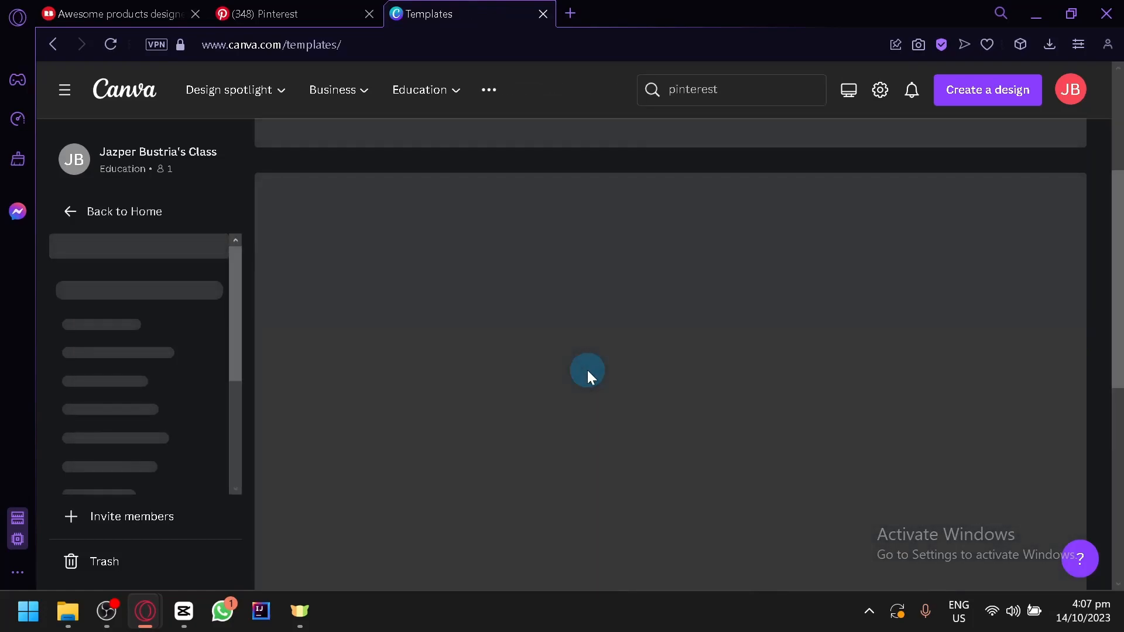
# Step: Browse the found Pinterest templates and open the details of the Minimalist Blog Post Marketing Pinterest Pin
pyautogui.scroll(-10, 588, 370)
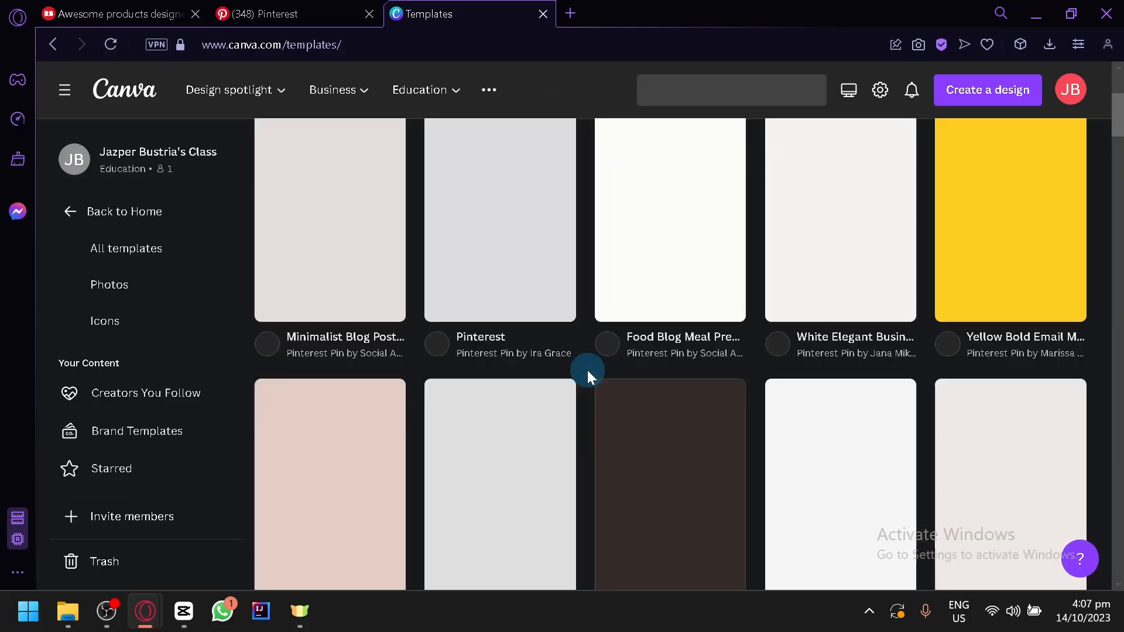
pyautogui.scroll(8, 580, 383)
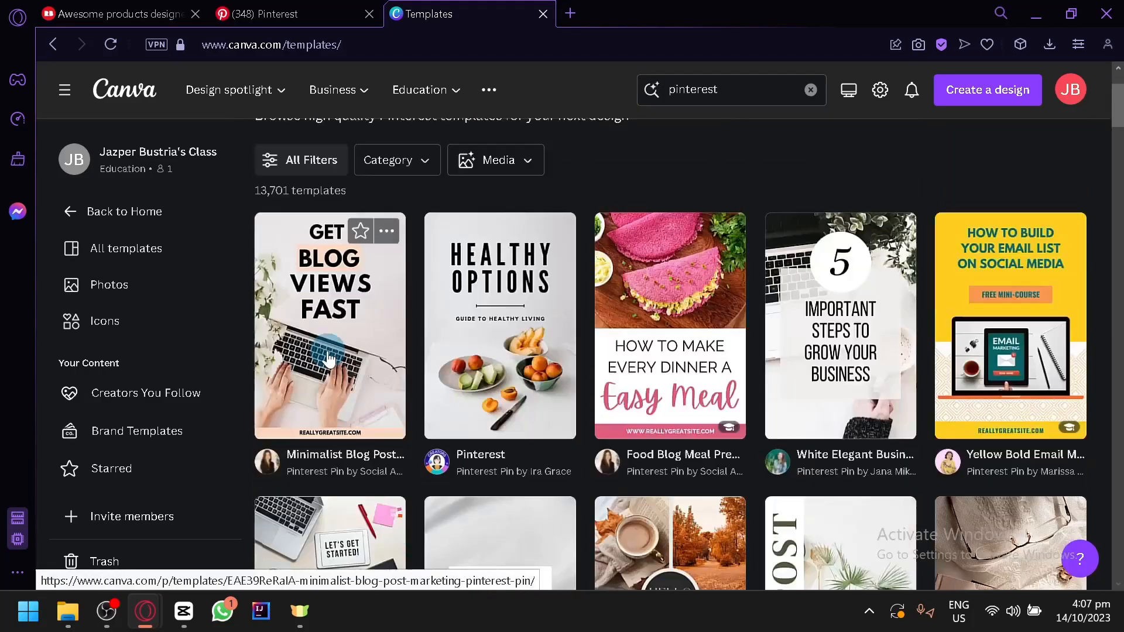
pyautogui.scroll(-2, 328, 358)
pyautogui.scroll(2, 328, 358)
pyautogui.click(328, 358)
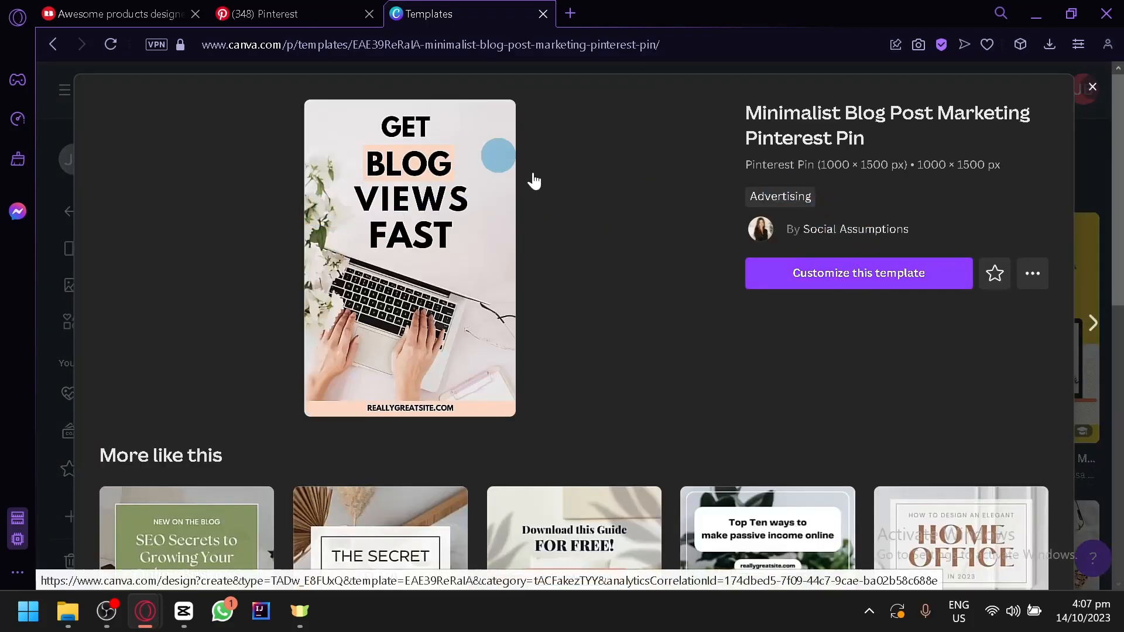
# Step: Open the Minimalist Blog Post Marketing Pinterest Pin template for customizing and delete all its elements to leave a blank page
pyautogui.click(801, 274)
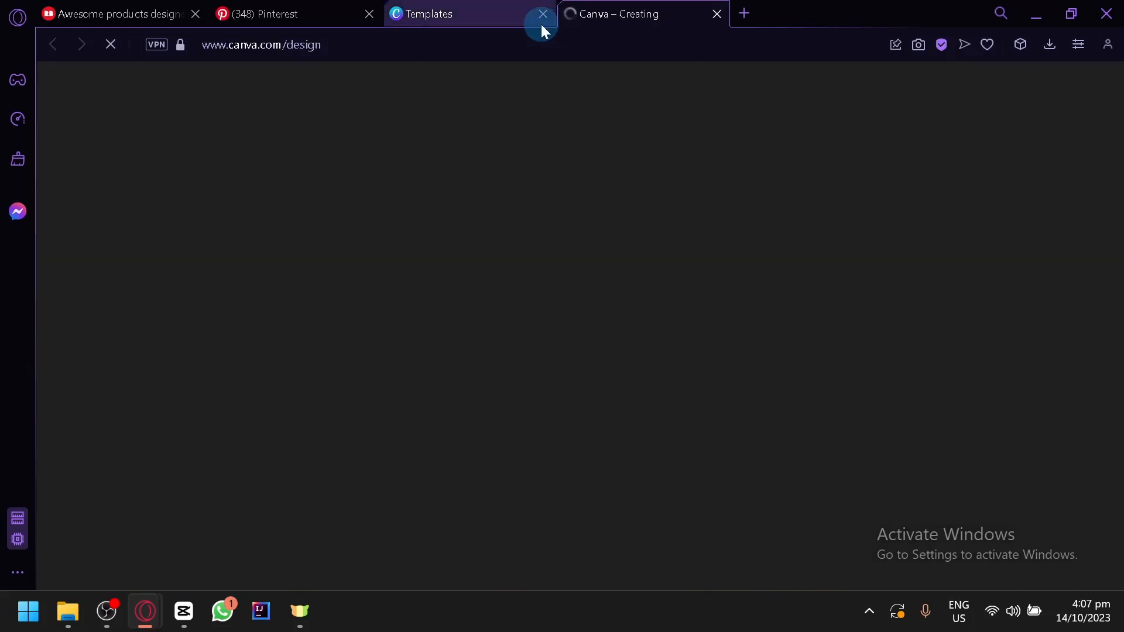
pyautogui.click(543, 21)
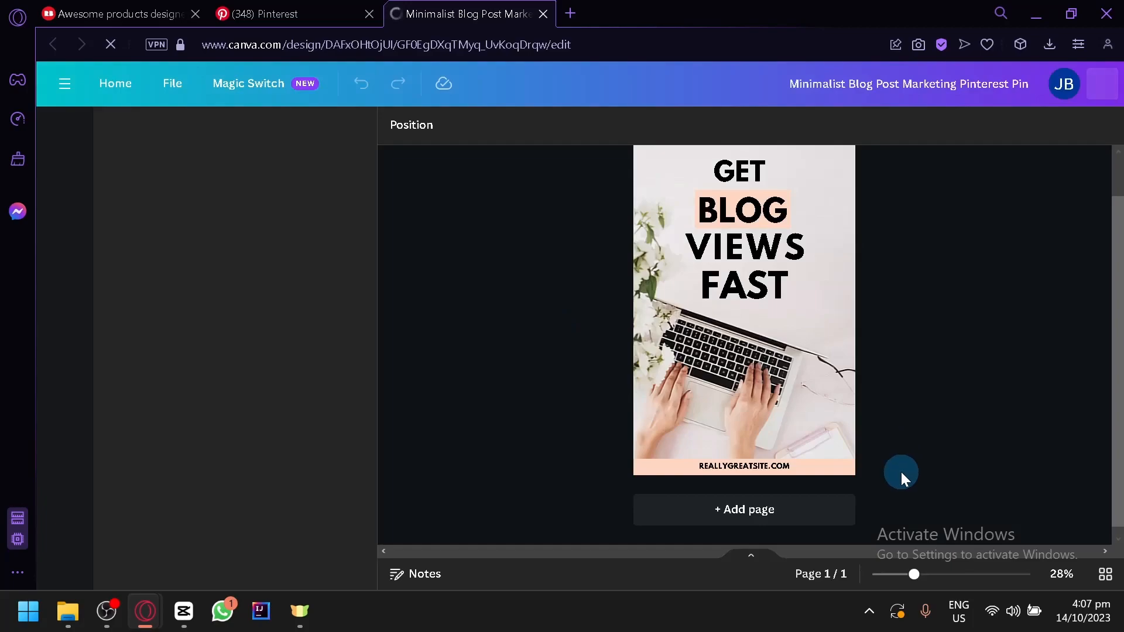
pyautogui.moveTo(899, 482); pyautogui.dragTo(634, 168)
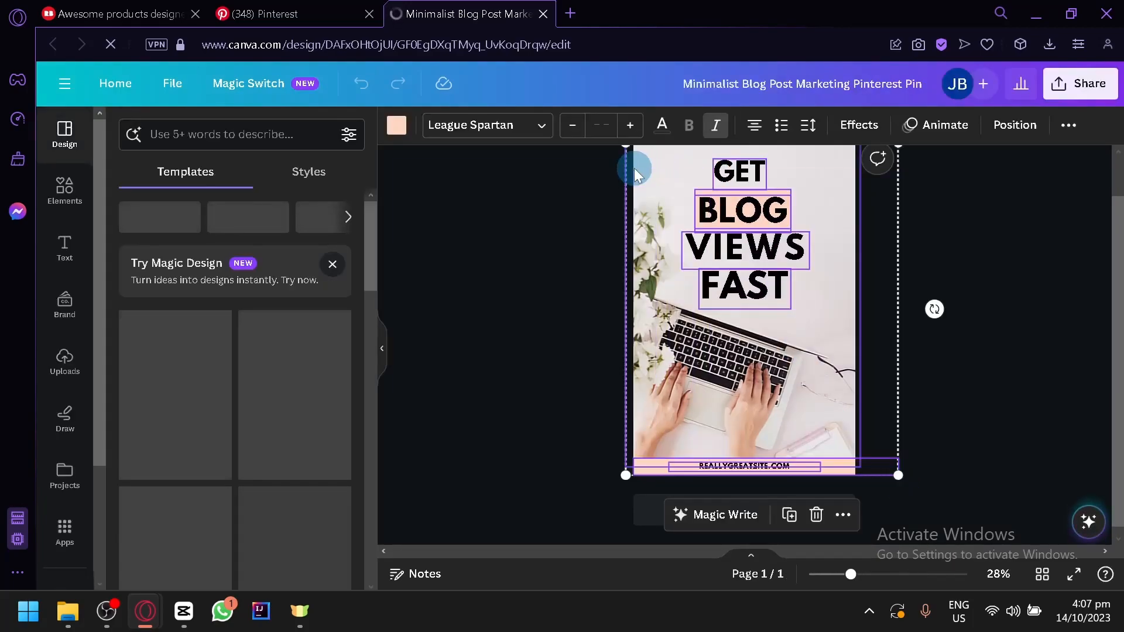
pyautogui.press('Delete')
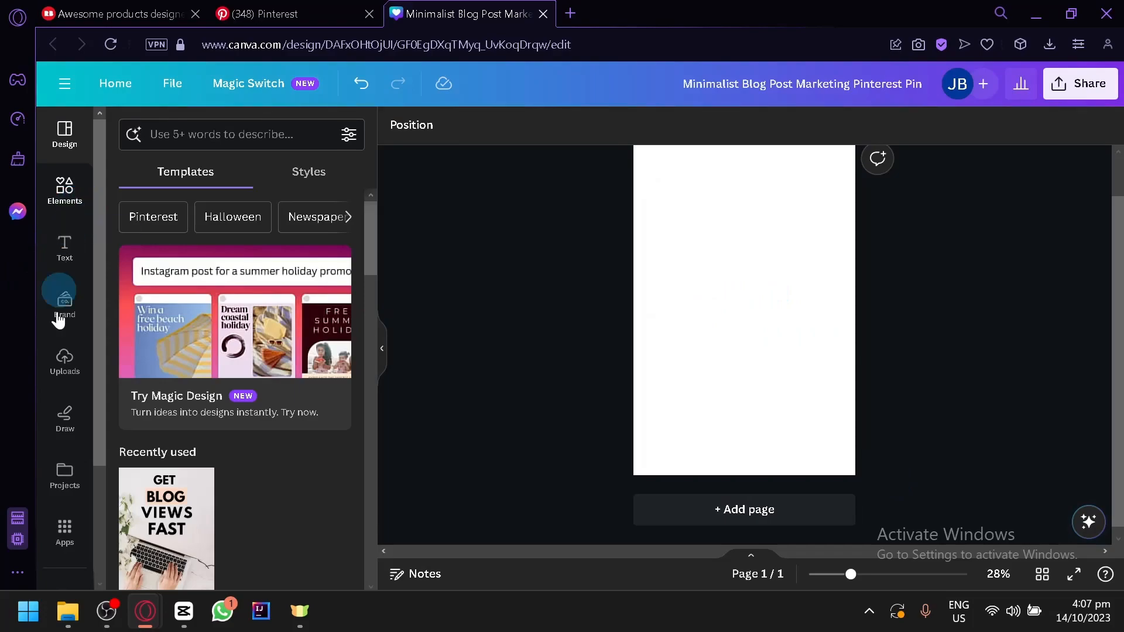
# Step: Switch to Redbubble and save the Time to Explore design's image as a JPEG in the Downloads folder
pyautogui.click(117, 14)
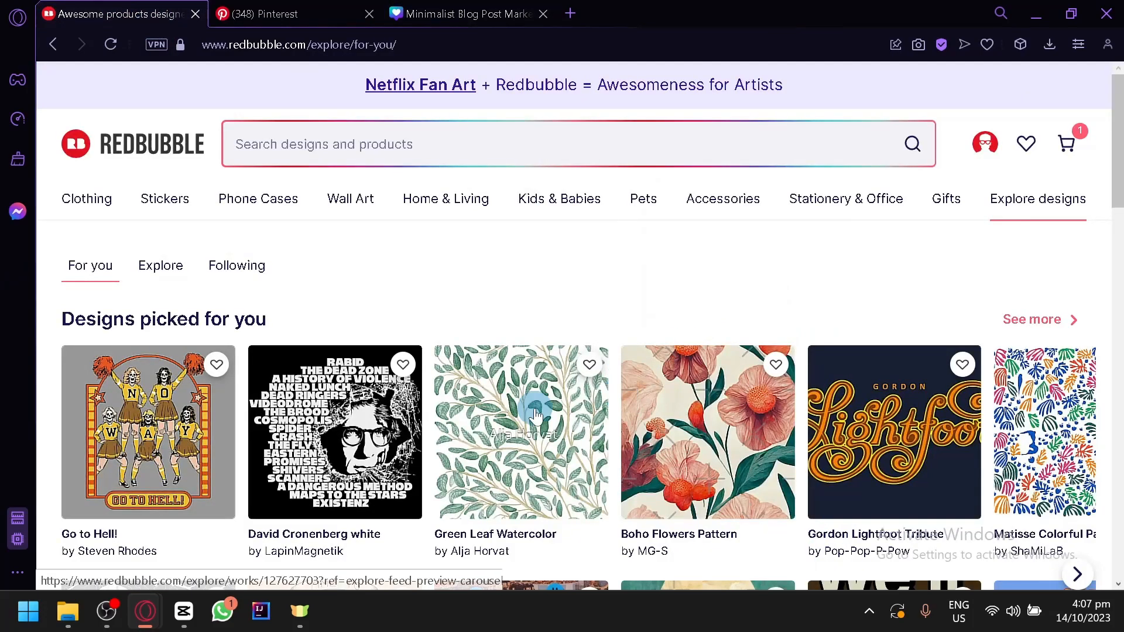
pyautogui.scroll(-4, 644, 285)
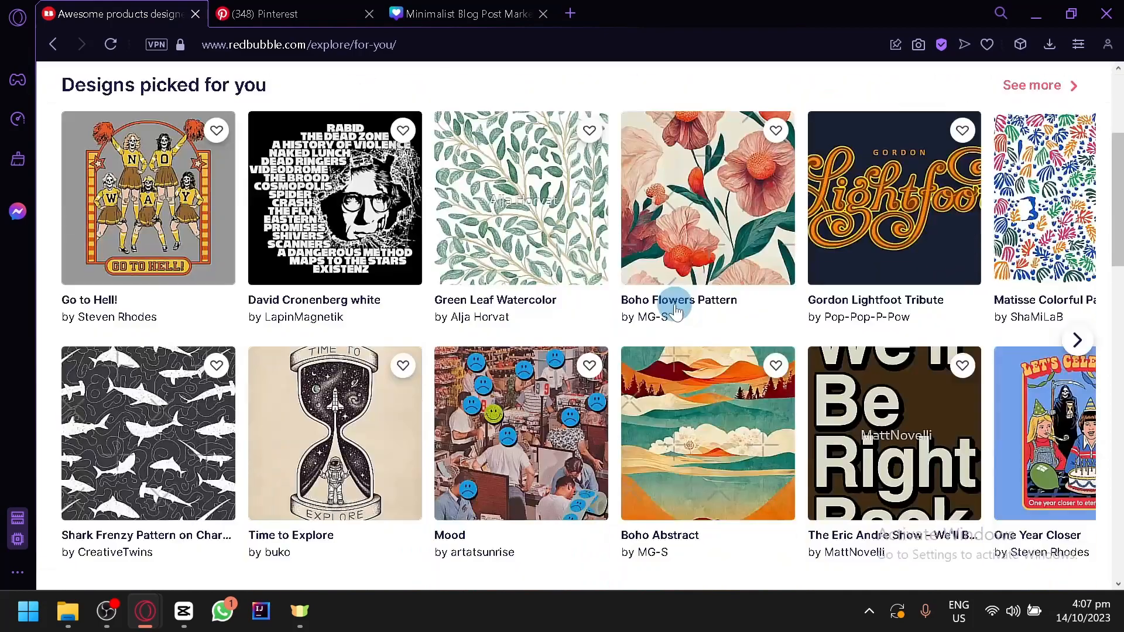
pyautogui.rightClick(692, 233)
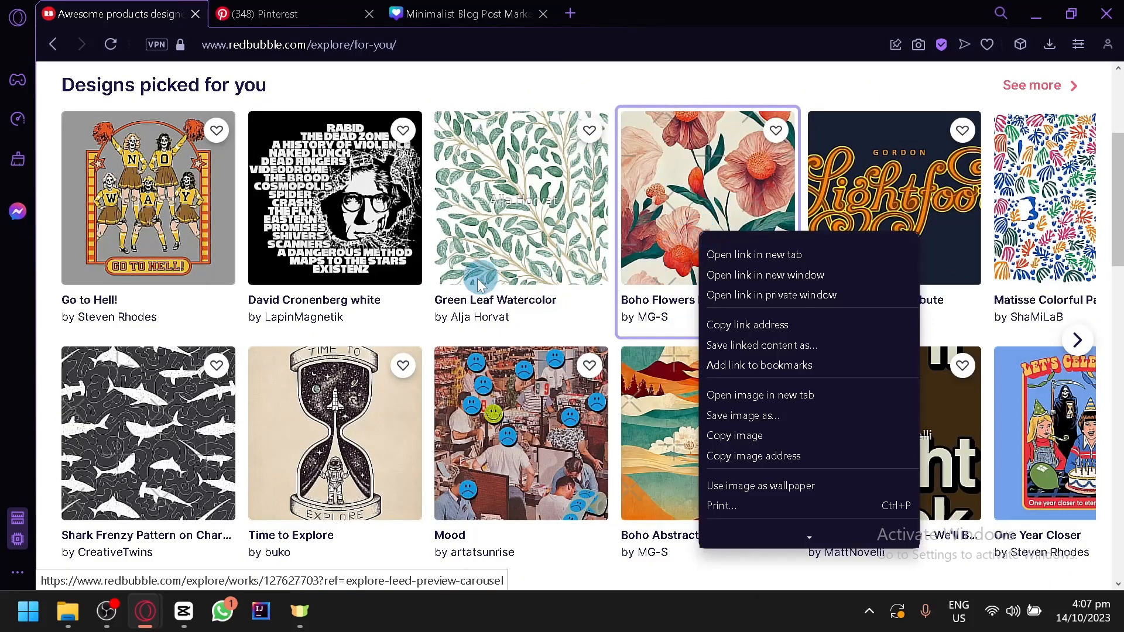
pyautogui.scroll(-4, 327, 261)
pyautogui.rightClick(310, 229)
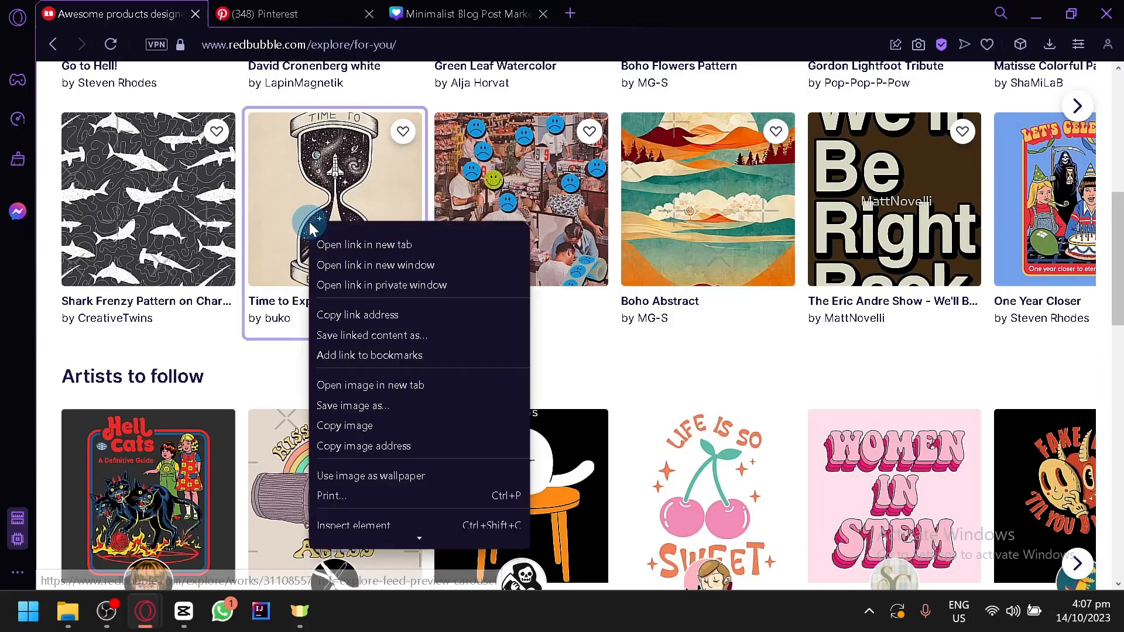
pyautogui.click(421, 405)
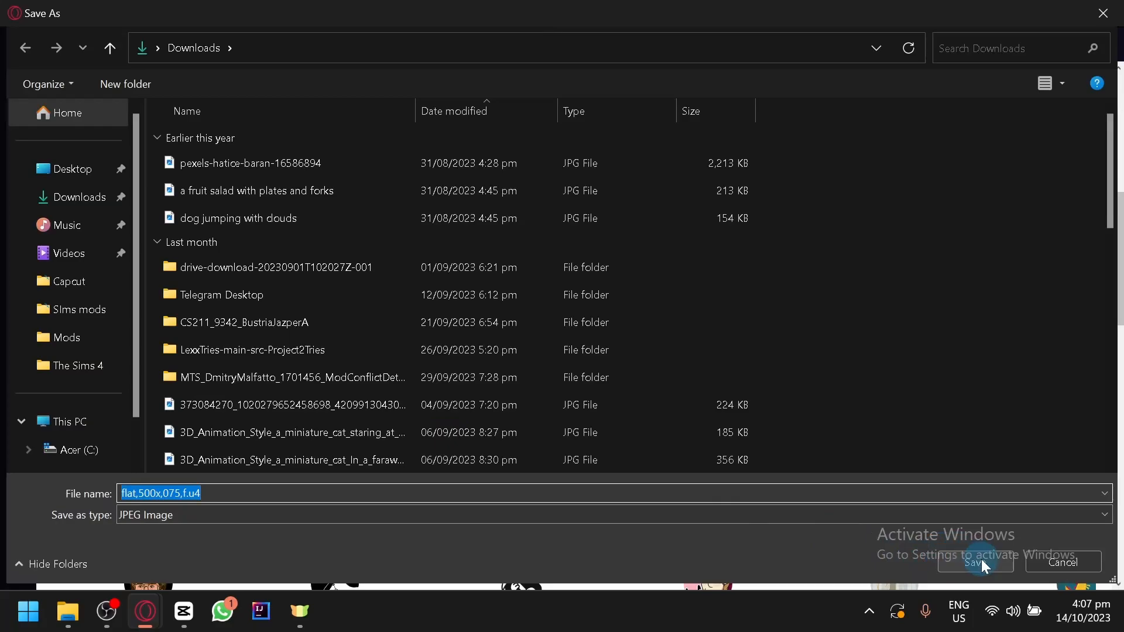
pyautogui.click(981, 561)
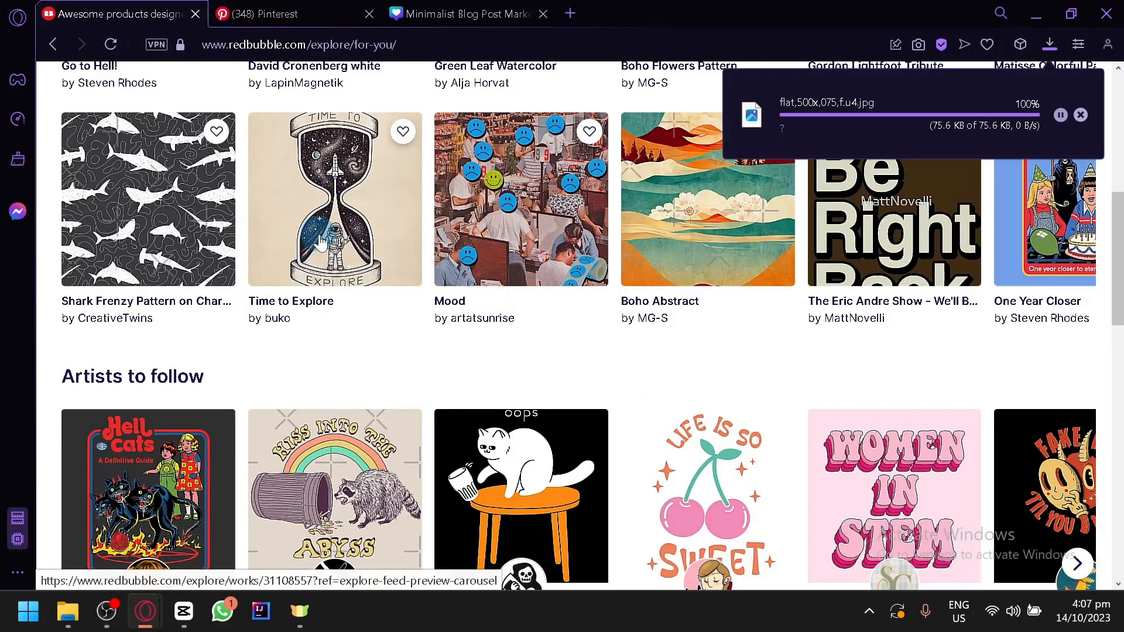
# Step: Open Redbubble's Clothing category and save the Women's Clothing image as a PNG in the Downloads folder
pyautogui.scroll(5, 319, 242)
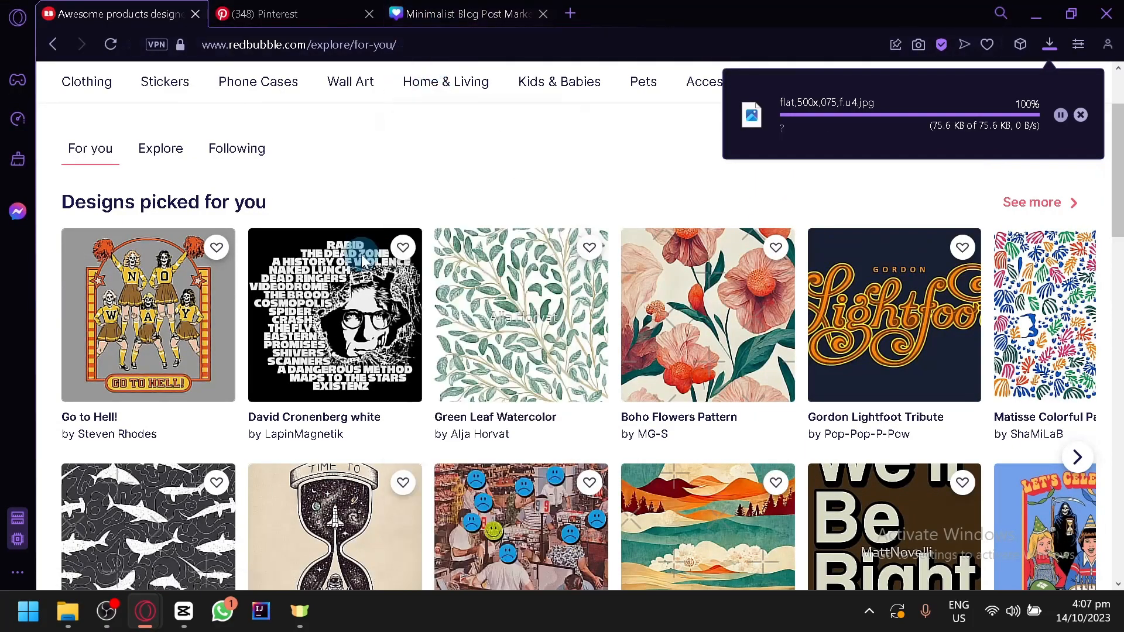
pyautogui.scroll(2, 380, 201)
pyautogui.click(107, 206)
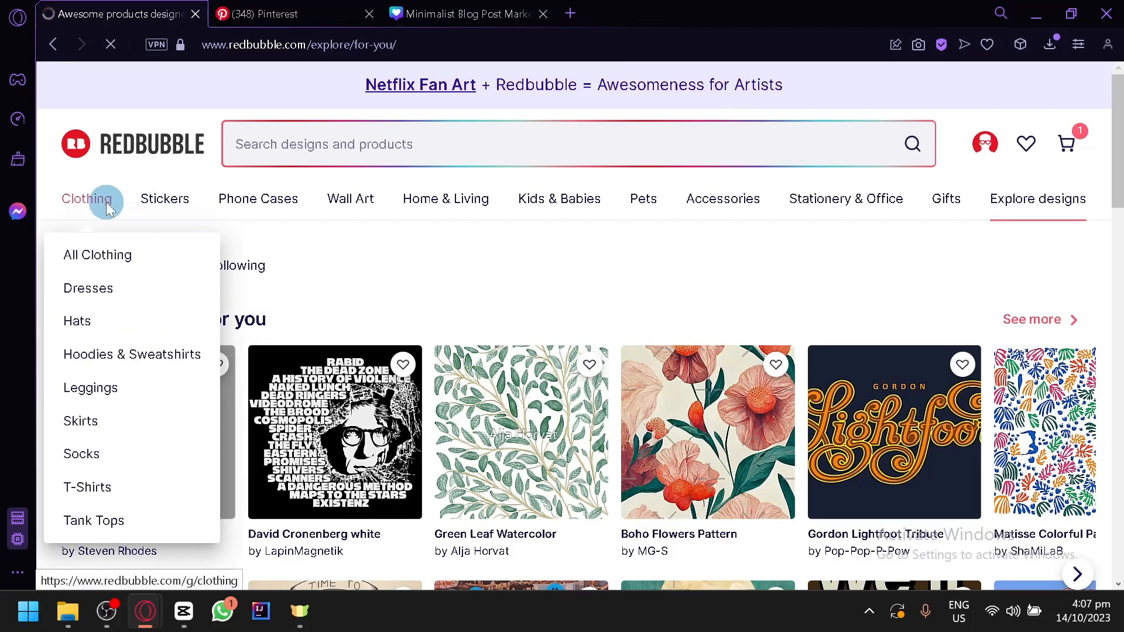
pyautogui.scroll(-5, 366, 369)
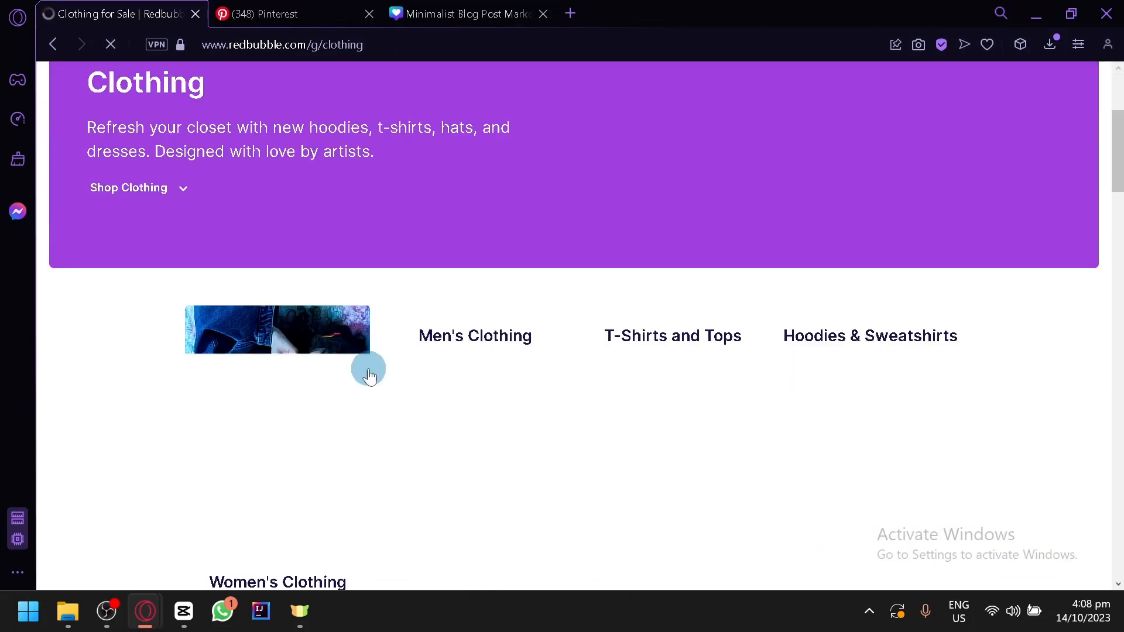
pyautogui.scroll(-4, 363, 409)
pyautogui.scroll(4, 375, 333)
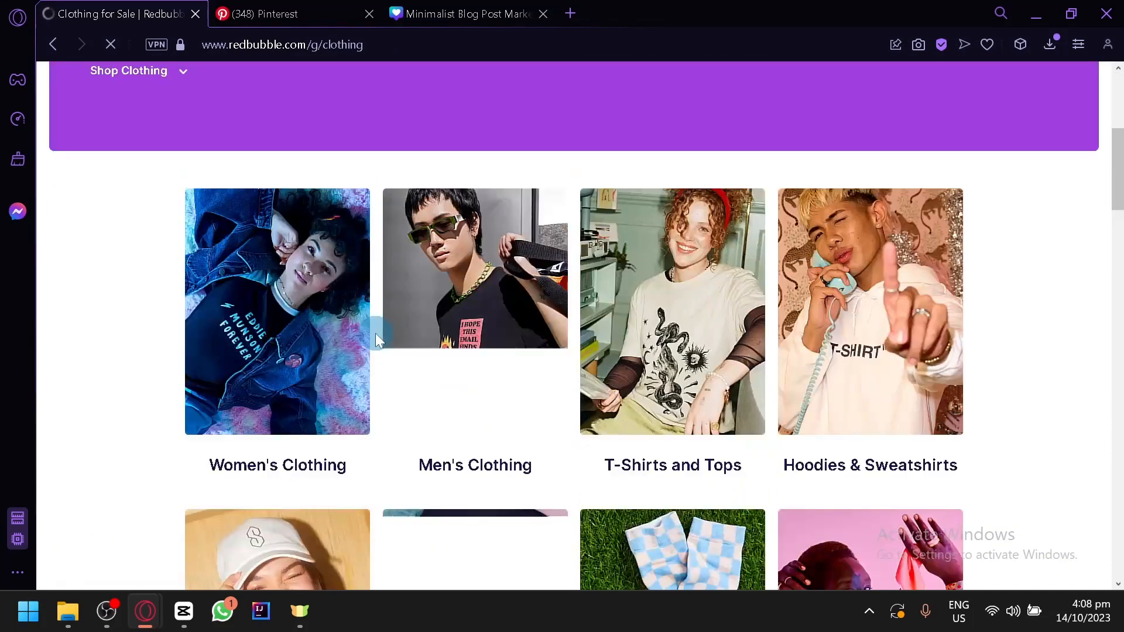
pyautogui.rightClick(302, 255)
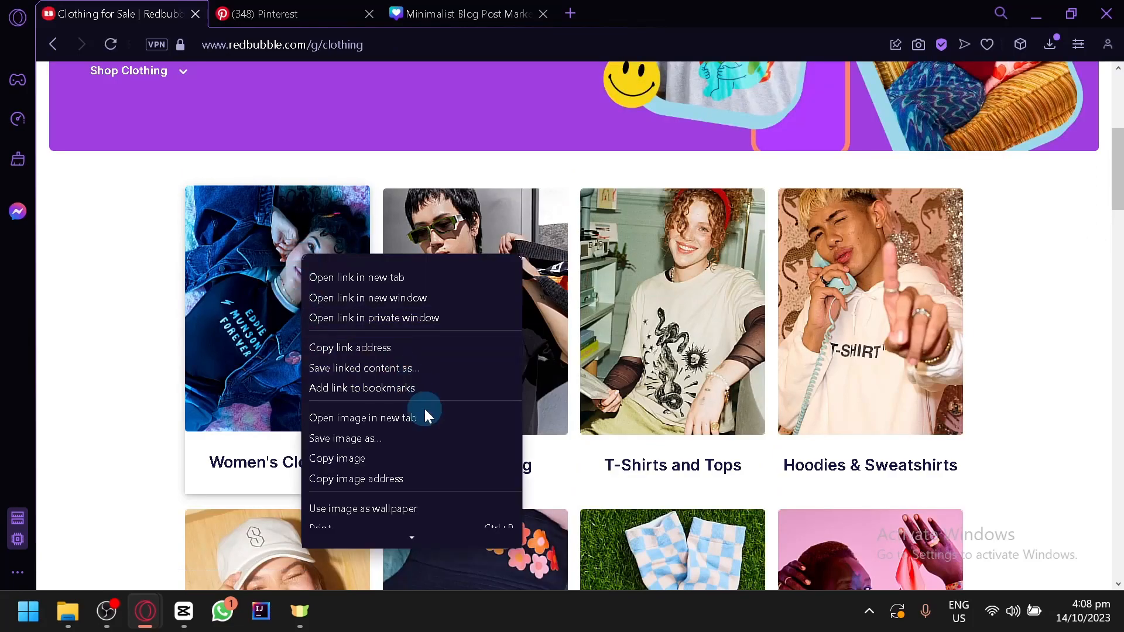
pyautogui.click(431, 437)
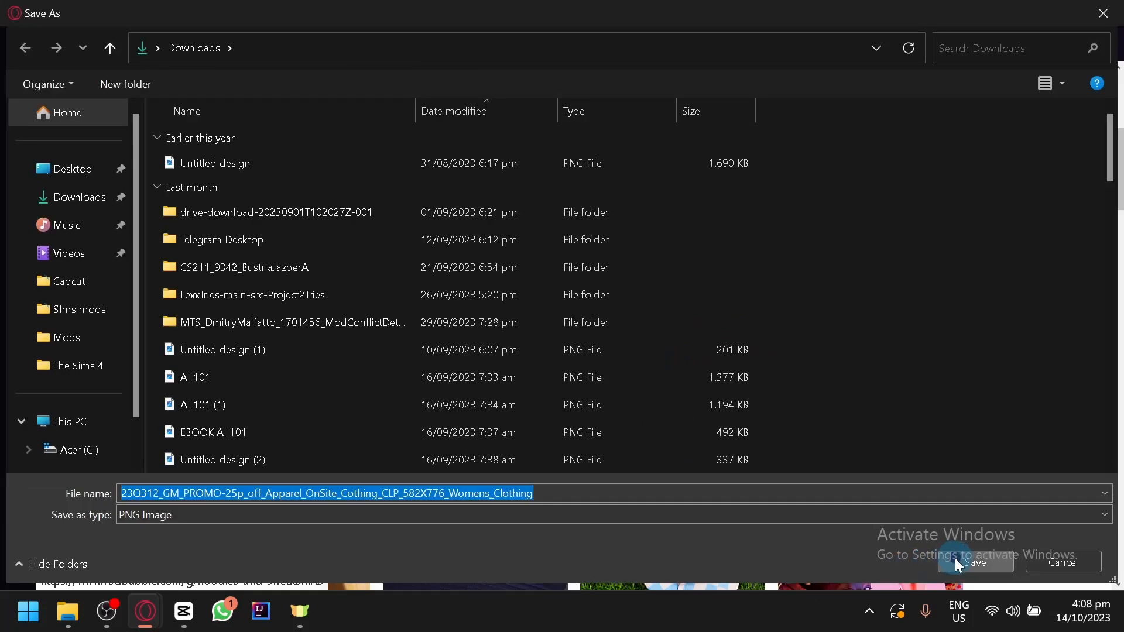
pyautogui.click(960, 563)
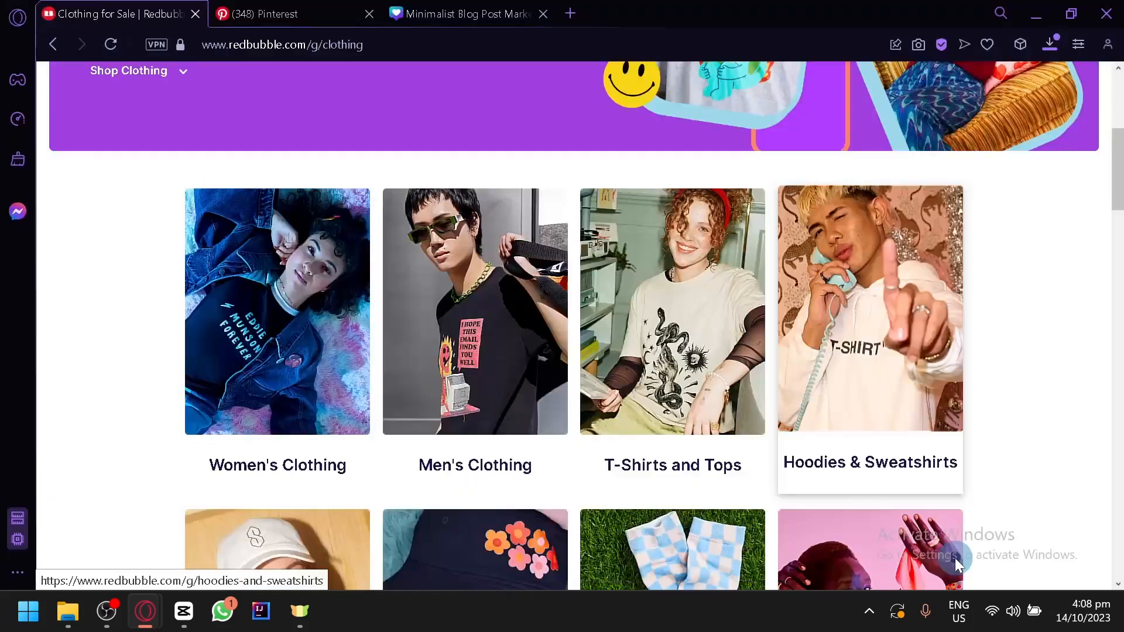
# Step: Switch to the Canva design, place the downloaded Women's Clothing image on the blank page and enlarge it to nearly the full page width
pyautogui.click(433, 13)
pyautogui.click(940, 114)
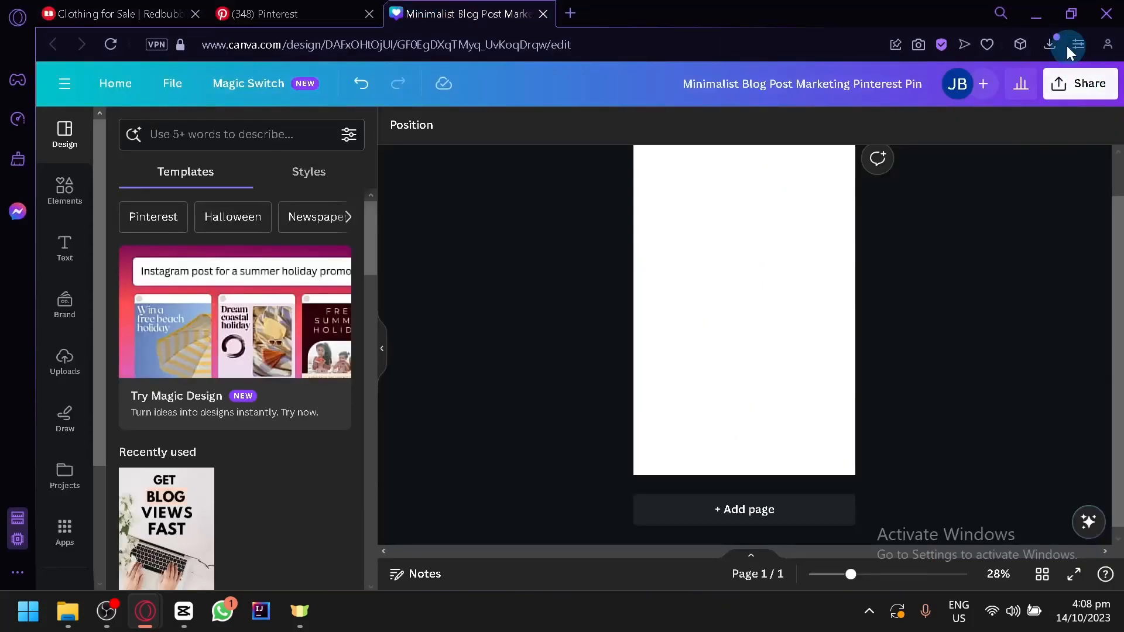
pyautogui.click(1049, 44)
pyautogui.moveTo(995, 156); pyautogui.dragTo(752, 307)
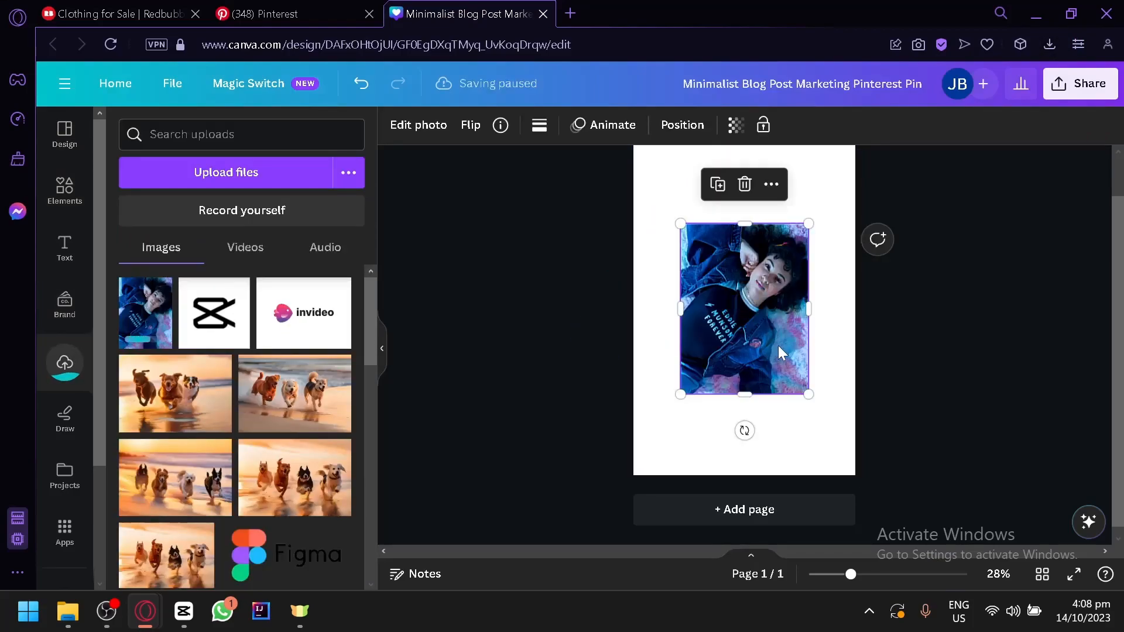
pyautogui.moveTo(812, 397)
pyautogui.mouseDown()
pyautogui.moveTo(897, 512)
pyautogui.moveTo(756, 351)
pyautogui.moveTo(771, 346)
pyautogui.moveTo(758, 351)
pyautogui.moveTo(815, 385)
pyautogui.mouseUp()
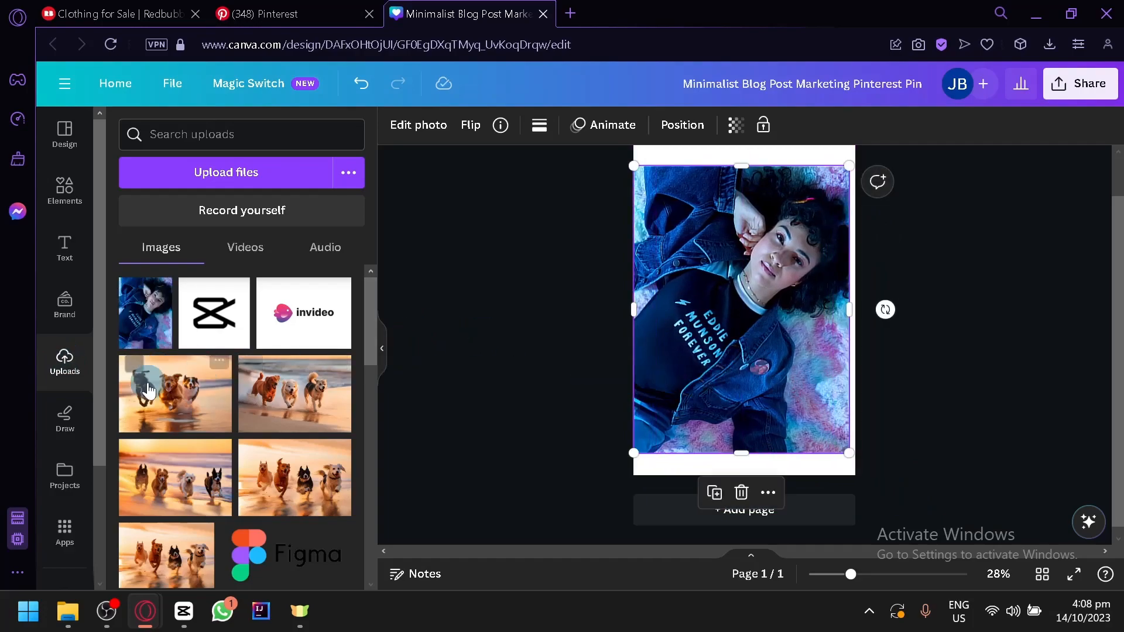
# Step: Browse the featured, trending, Canva and AI-powered apps available for the design
pyautogui.click(74, 544)
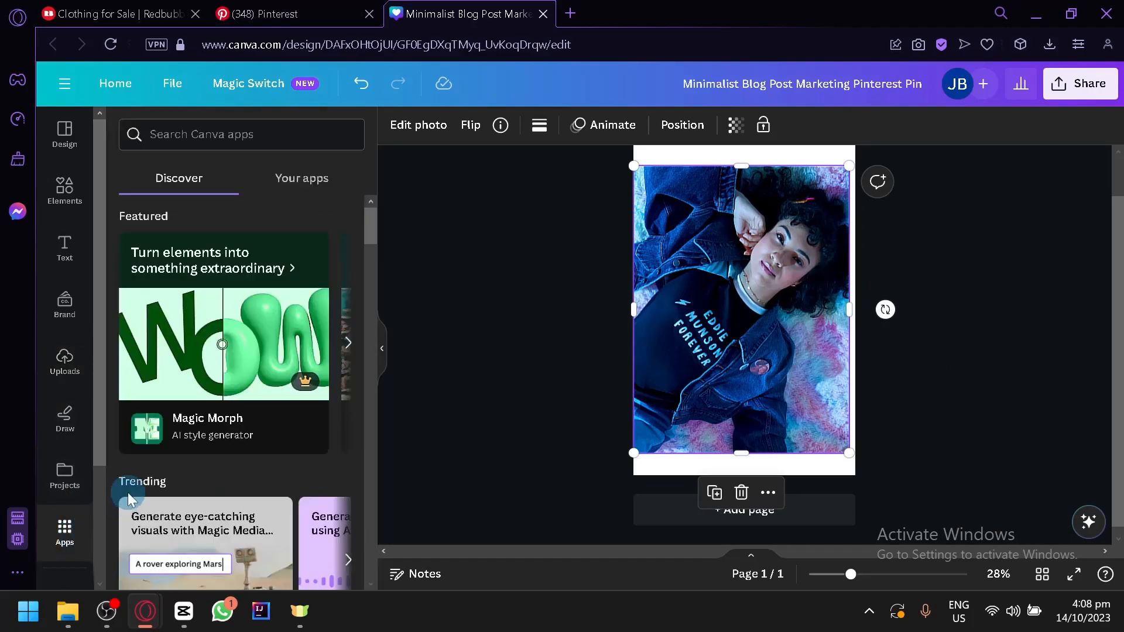
pyautogui.click(349, 357)
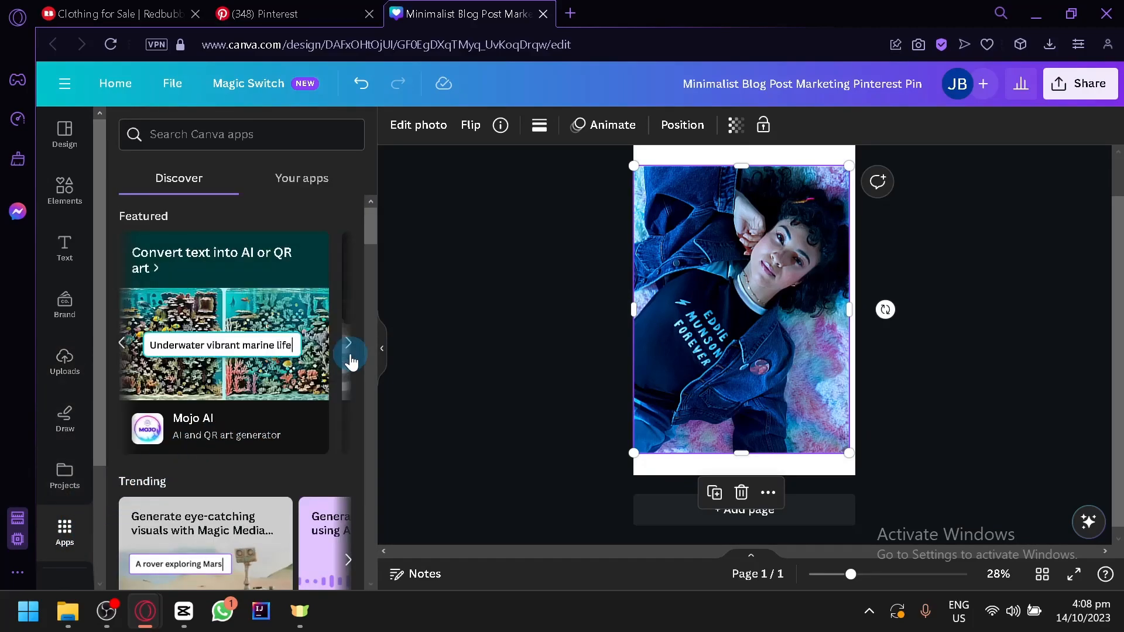
pyautogui.click(349, 357)
pyautogui.click(350, 361)
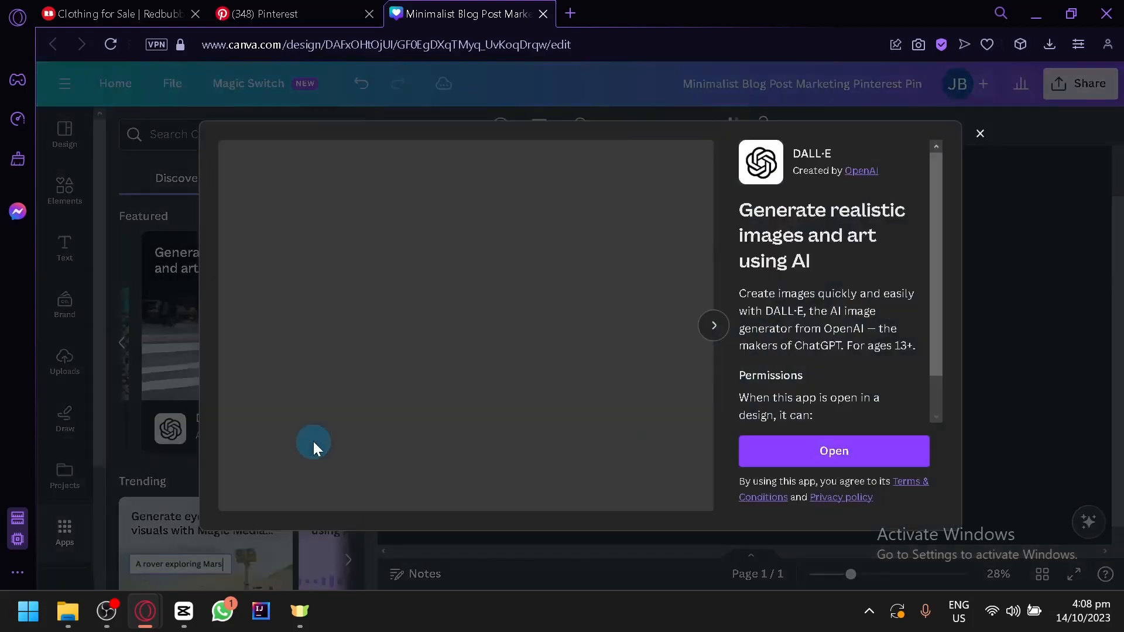
pyautogui.click(1019, 157)
pyautogui.scroll(-4, 328, 304)
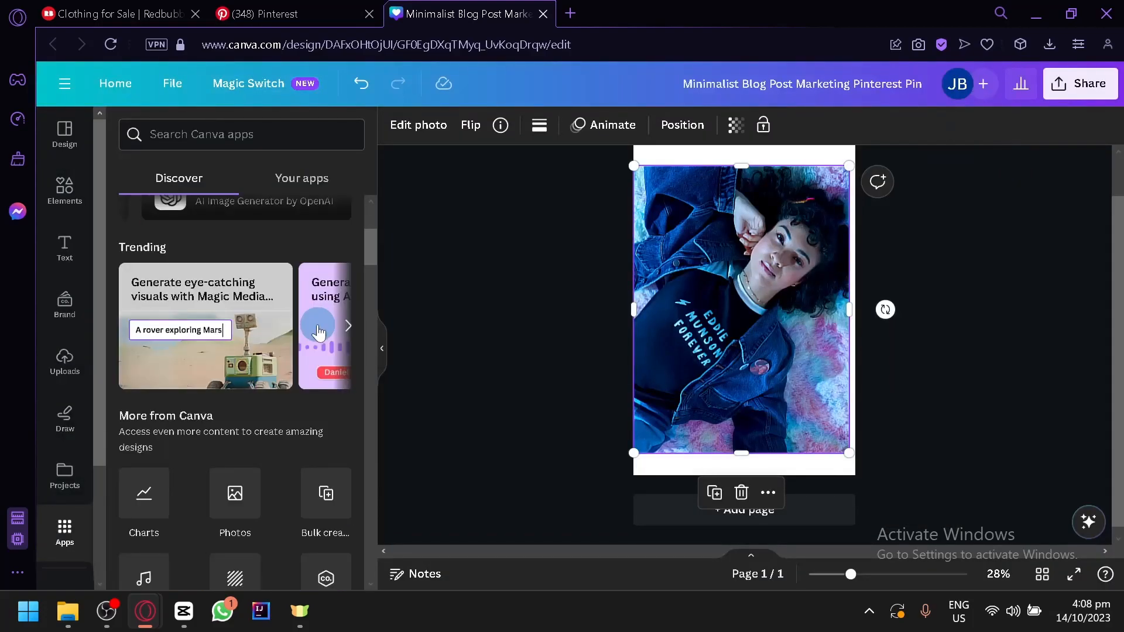
pyautogui.scroll(-4, 313, 351)
pyautogui.scroll(-1, 483, 350)
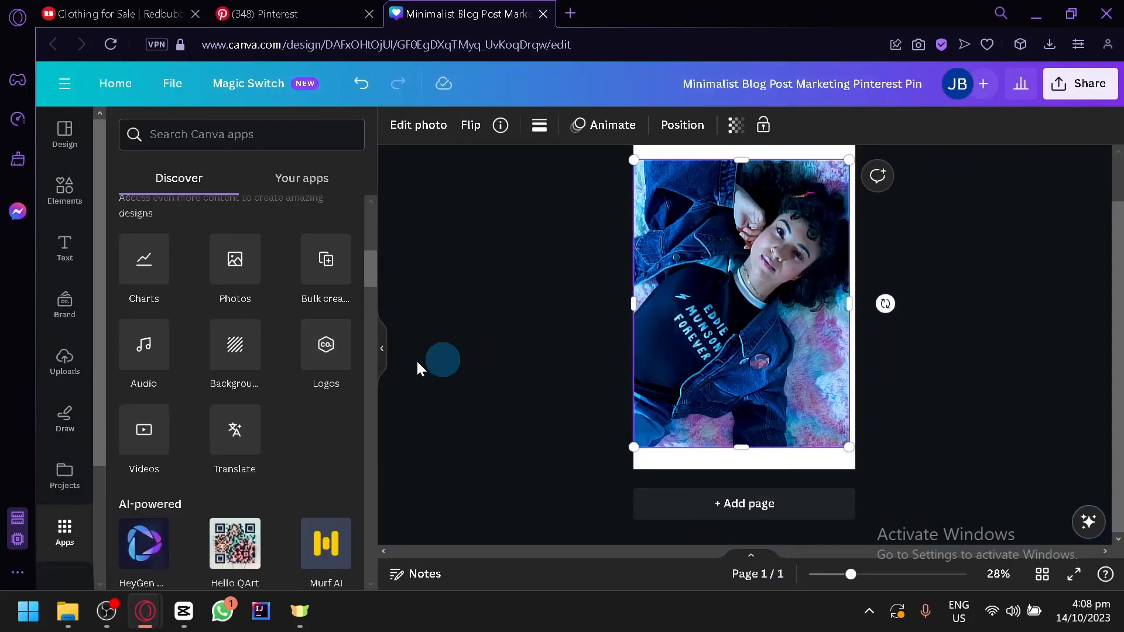
pyautogui.scroll(-4, 263, 367)
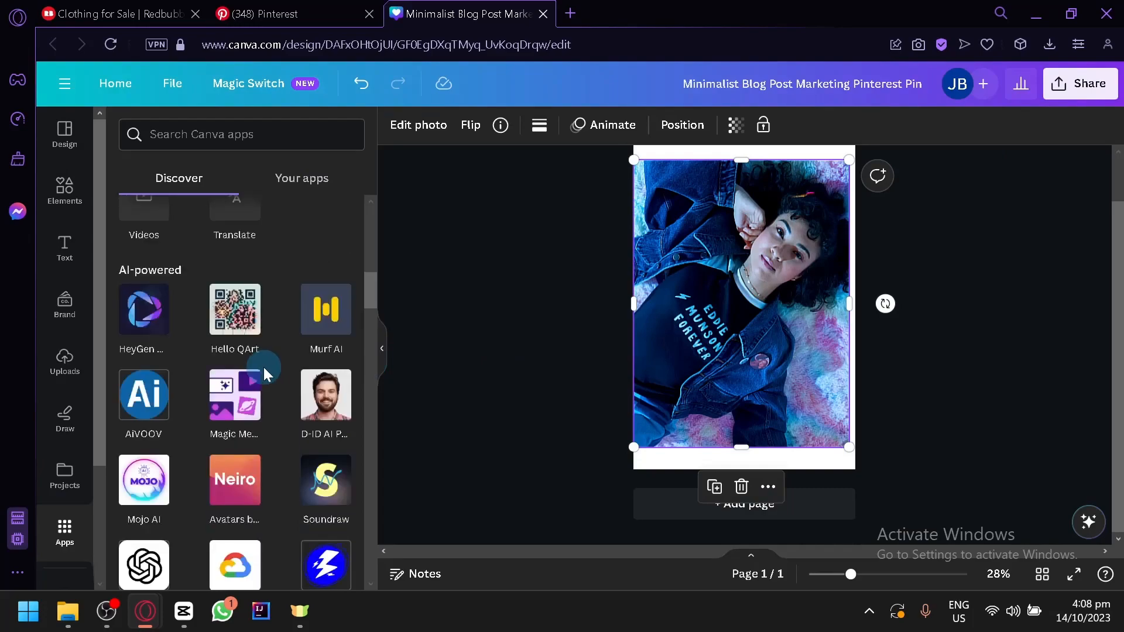
# Step: Separate the woman from the photo with Magic Grab, delete the background, and shrink the cutout to about two-thirds of the page width
pyautogui.click(435, 143)
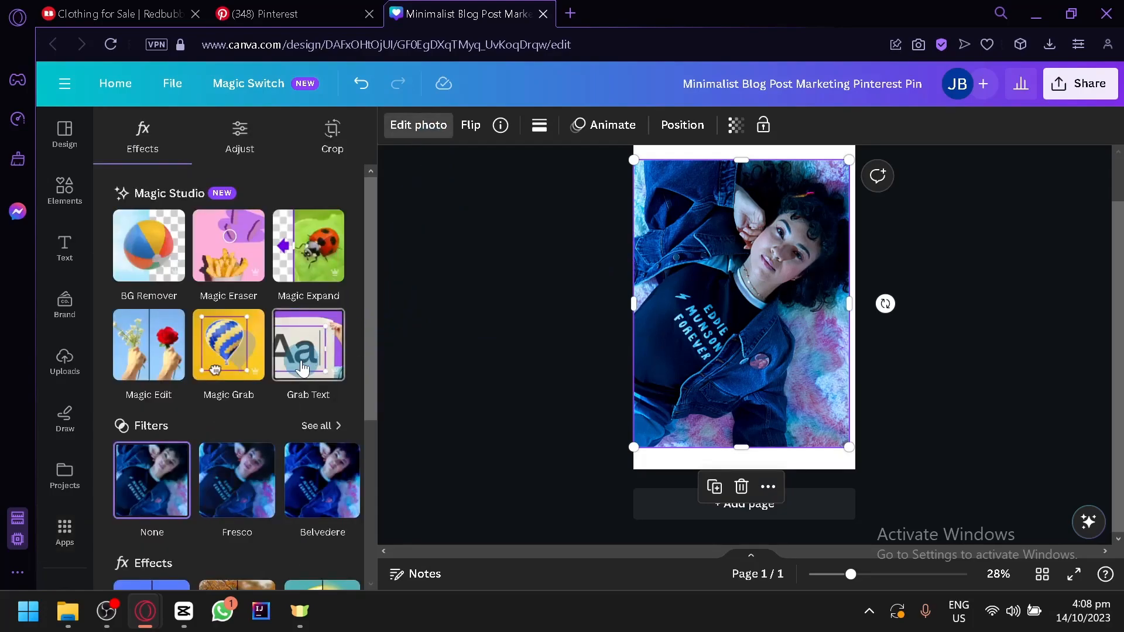
pyautogui.click(233, 361)
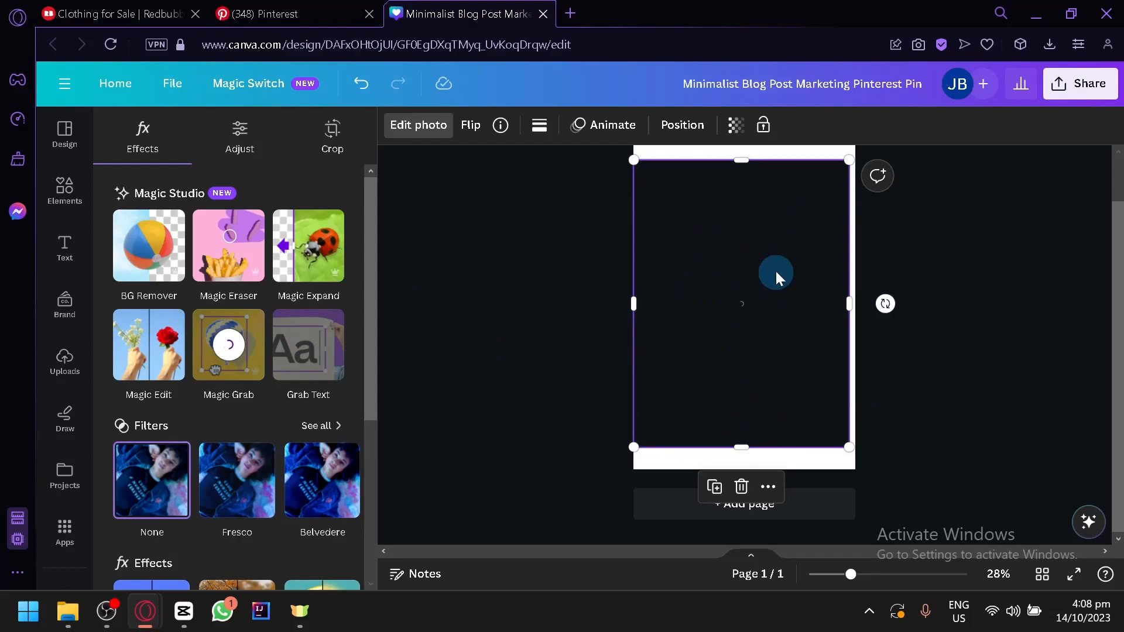
pyautogui.moveTo(746, 288); pyautogui.dragTo(787, 296)
pyautogui.click(740, 183)
pyautogui.press('Delete')
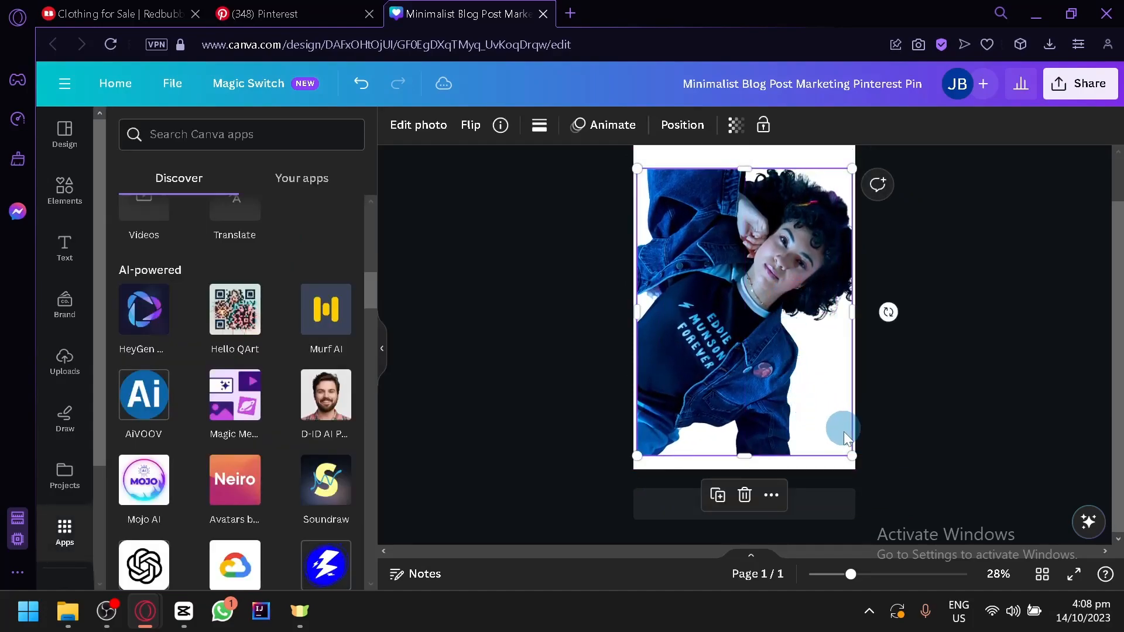
pyautogui.moveTo(853, 455); pyautogui.dragTo(789, 351)
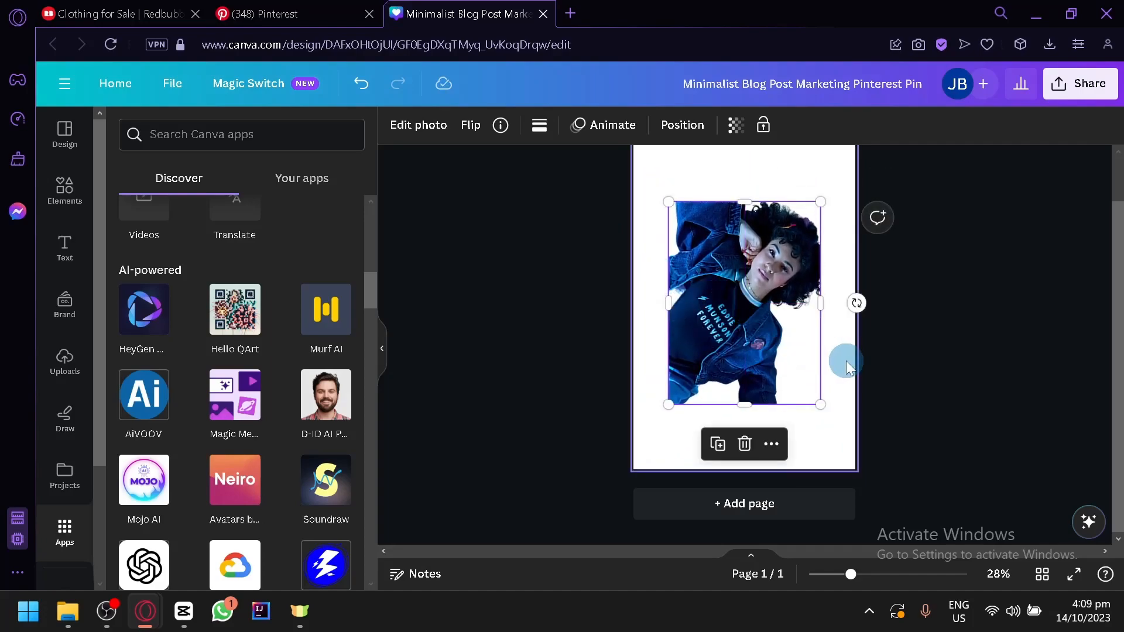
pyautogui.keyDown('ctrl'); pyautogui.scroll(3, 845, 361); pyautogui.keyUp('ctrl')
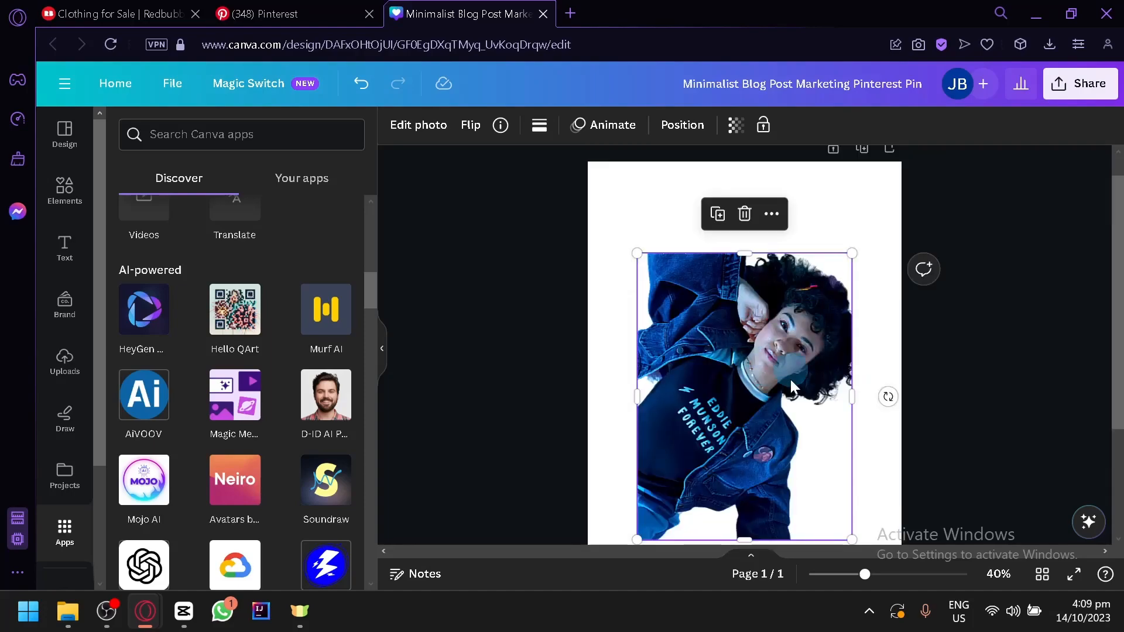
# Step: Search the graphics elements for "border" and place the pink wavy corner shape over the cutout's upper-right corner
pyautogui.click(64, 190)
pyautogui.click(189, 135)
pyautogui.write('border')
pyautogui.press('Return')
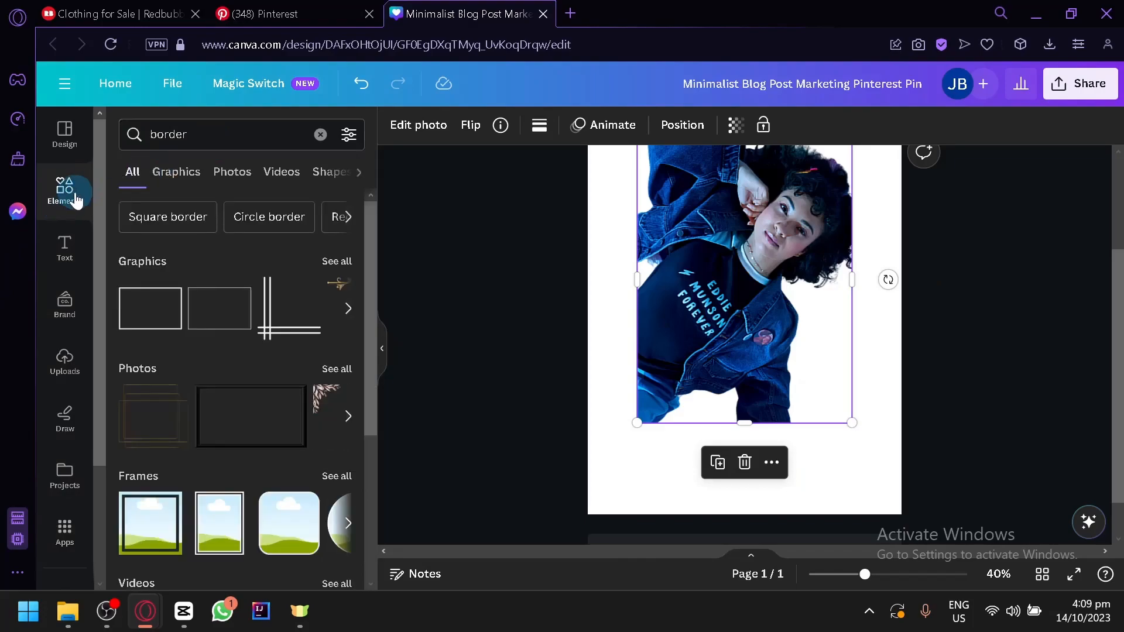
pyautogui.click(173, 186)
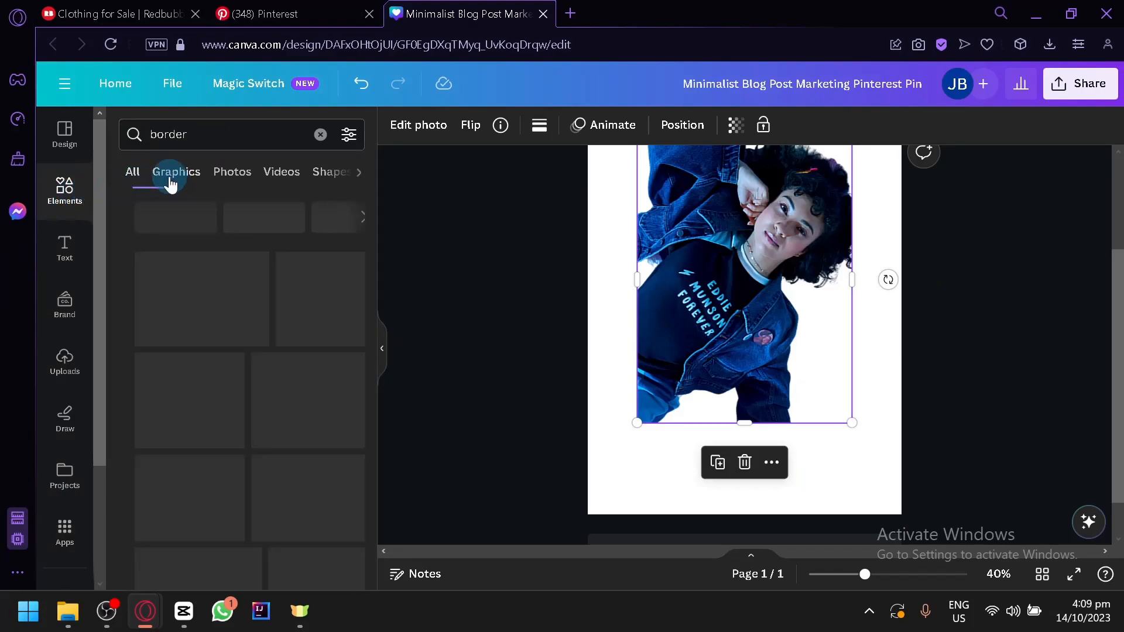
pyautogui.scroll(-2, 298, 346)
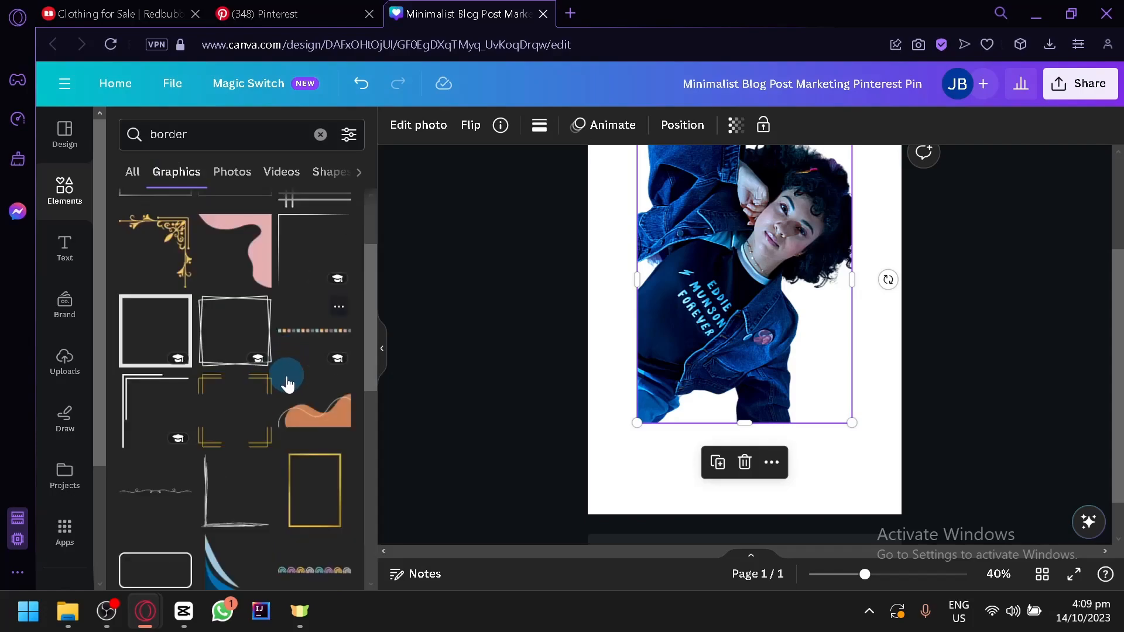
pyautogui.scroll(2, 297, 358)
pyautogui.scroll(2, 623, 297)
pyautogui.moveTo(285, 373); pyautogui.dragTo(772, 287)
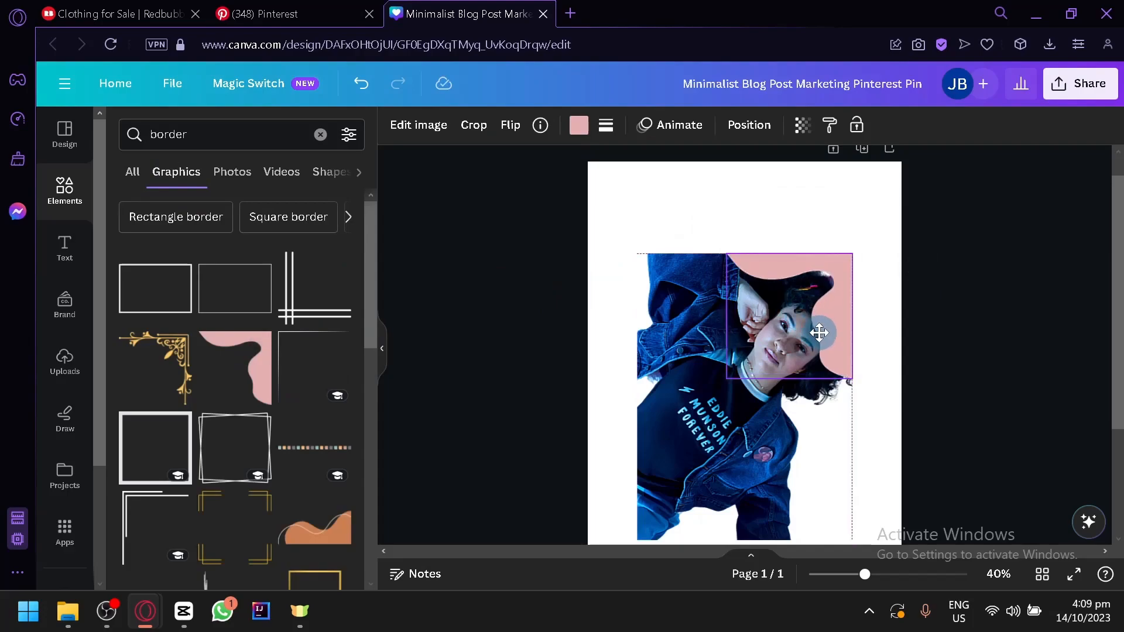
# Step: Add the orange wave graphic with the thin curved line and align it to the cutout's lower-right corner
pyautogui.scroll(-4, 334, 445)
pyautogui.moveTo(314, 295); pyautogui.dragTo(739, 527)
pyautogui.scroll(-3, 836, 447)
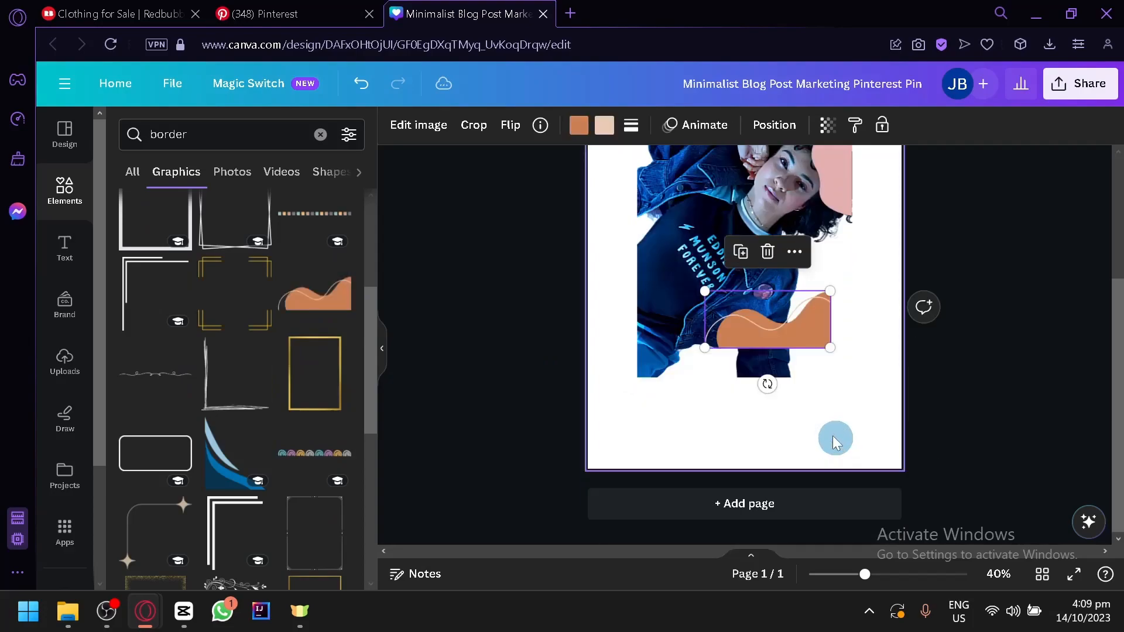
pyautogui.moveTo(800, 339); pyautogui.dragTo(813, 340)
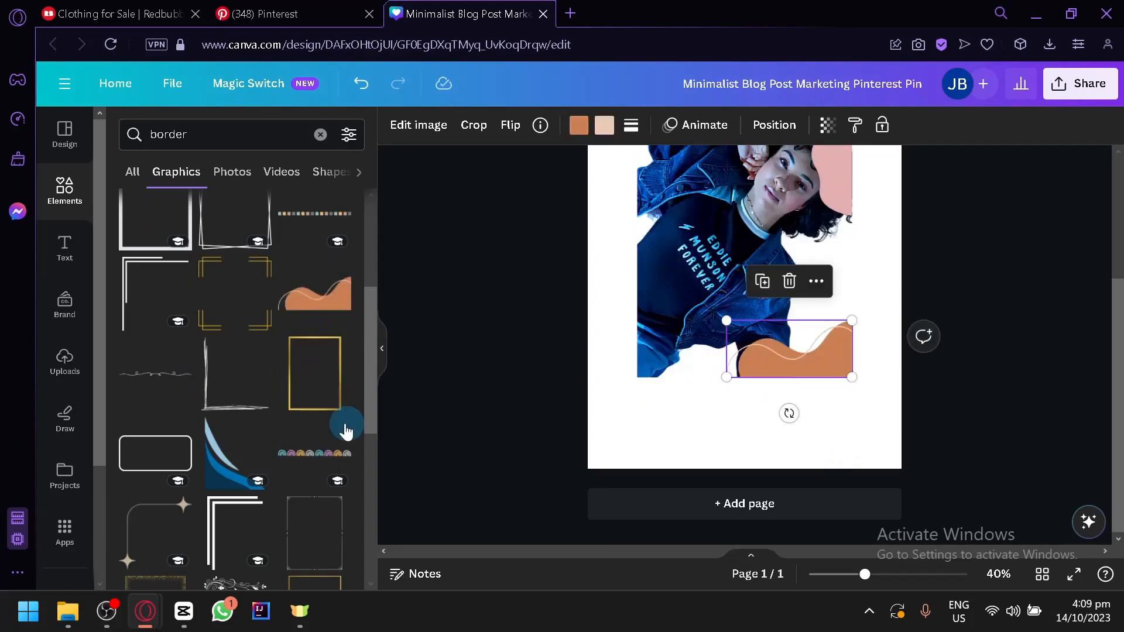
# Step: Add the orange and dark red wavy corner graphic at the cutout's lower-left corner and shrink it to clear the other wave
pyautogui.scroll(-2, 246, 383)
pyautogui.scroll(-10, 251, 387)
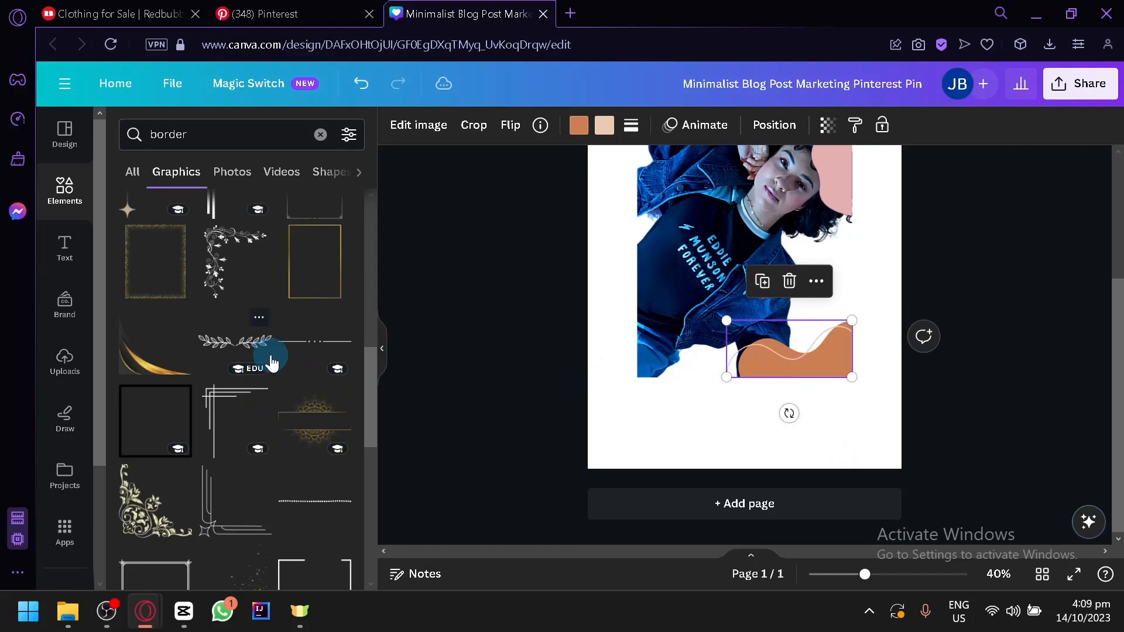
pyautogui.scroll(-2, 269, 376)
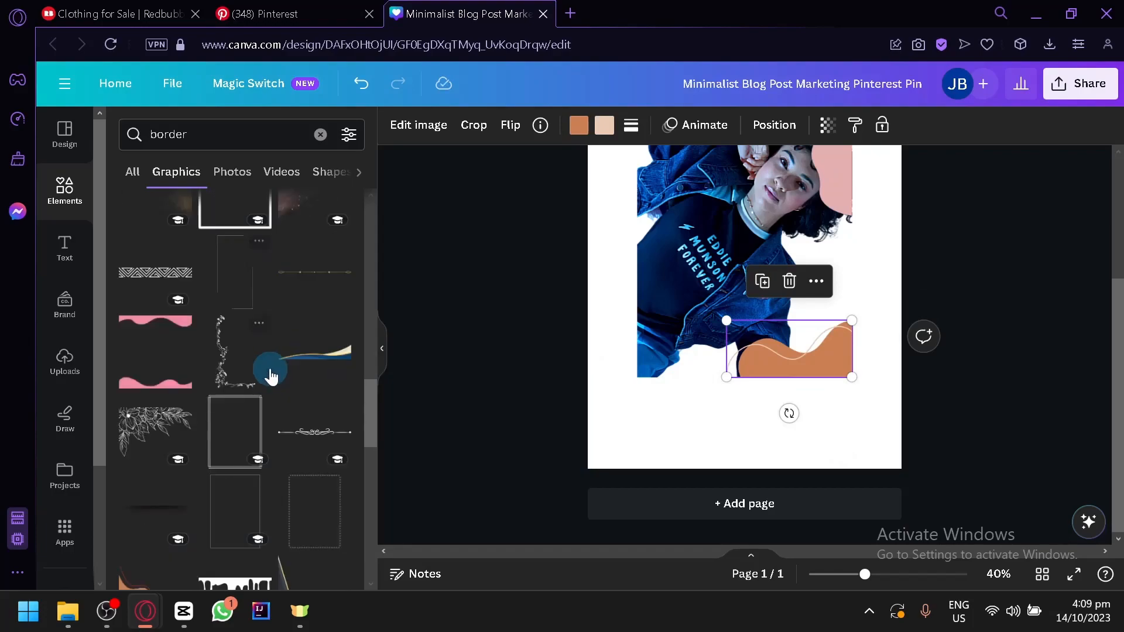
pyautogui.scroll(-4, 303, 375)
pyautogui.moveTo(181, 394); pyautogui.dragTo(683, 363)
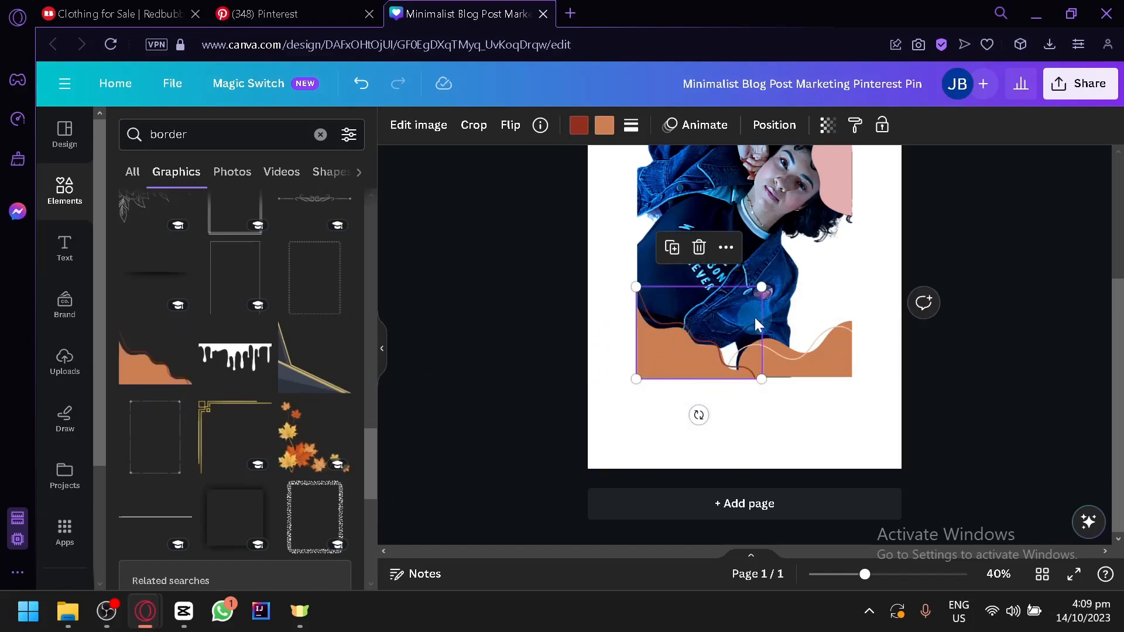
pyautogui.moveTo(764, 293); pyautogui.dragTo(683, 346)
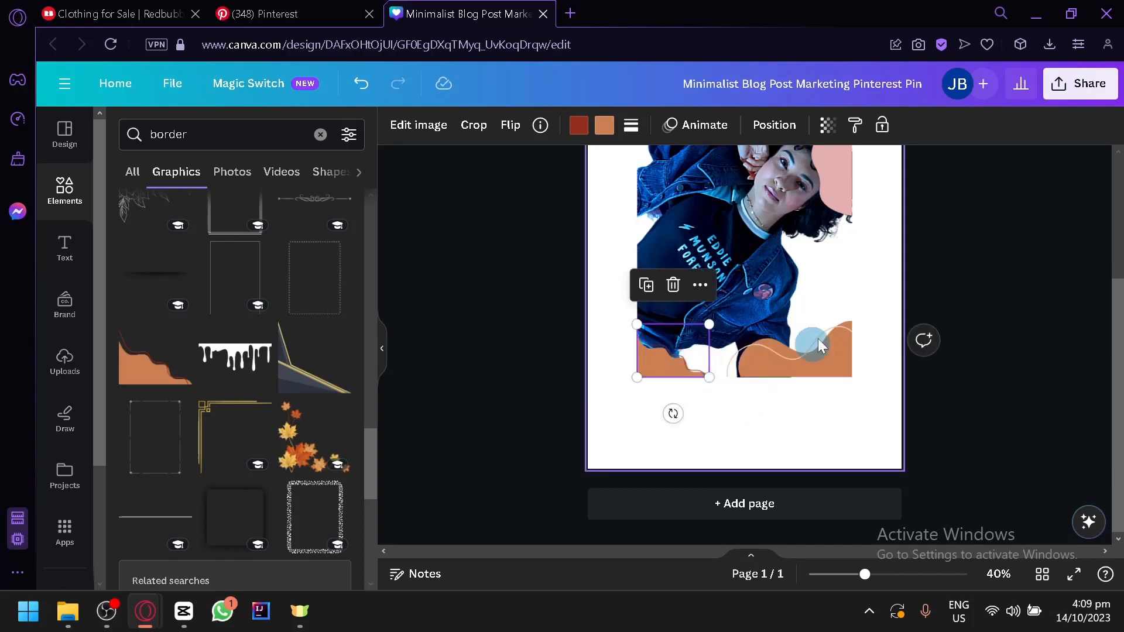
# Step: Recolor the orange part of the lower-right wave to the document's pink used by the upper-right corner shape
pyautogui.scroll(2, 819, 340)
pyautogui.click(846, 300)
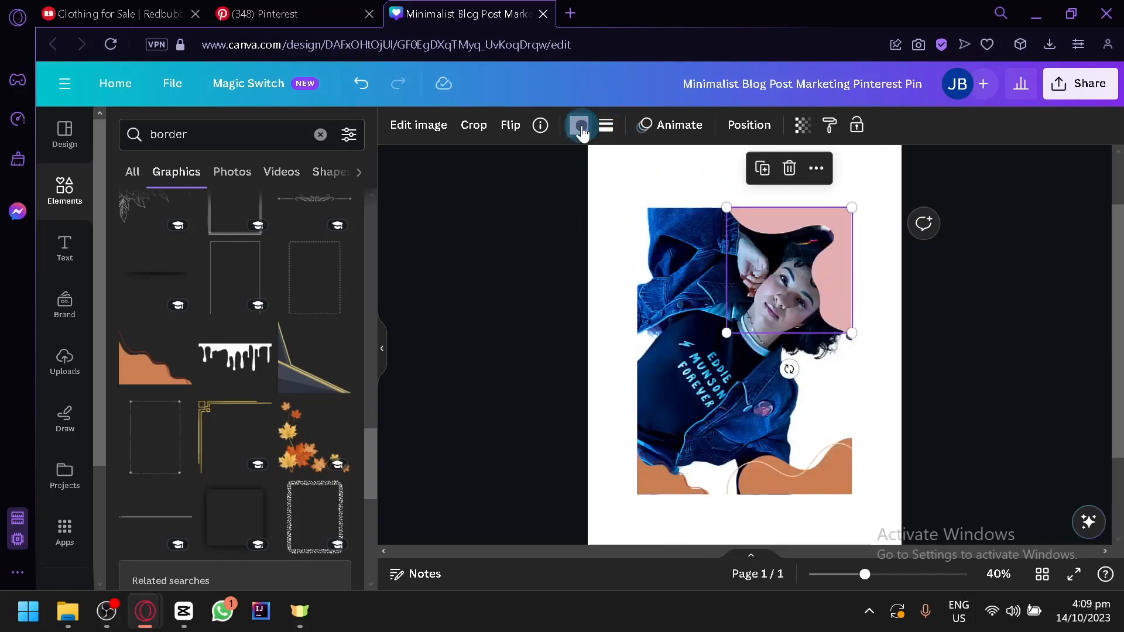
pyautogui.click(580, 125)
pyautogui.scroll(-2, 846, 426)
pyautogui.click(799, 366)
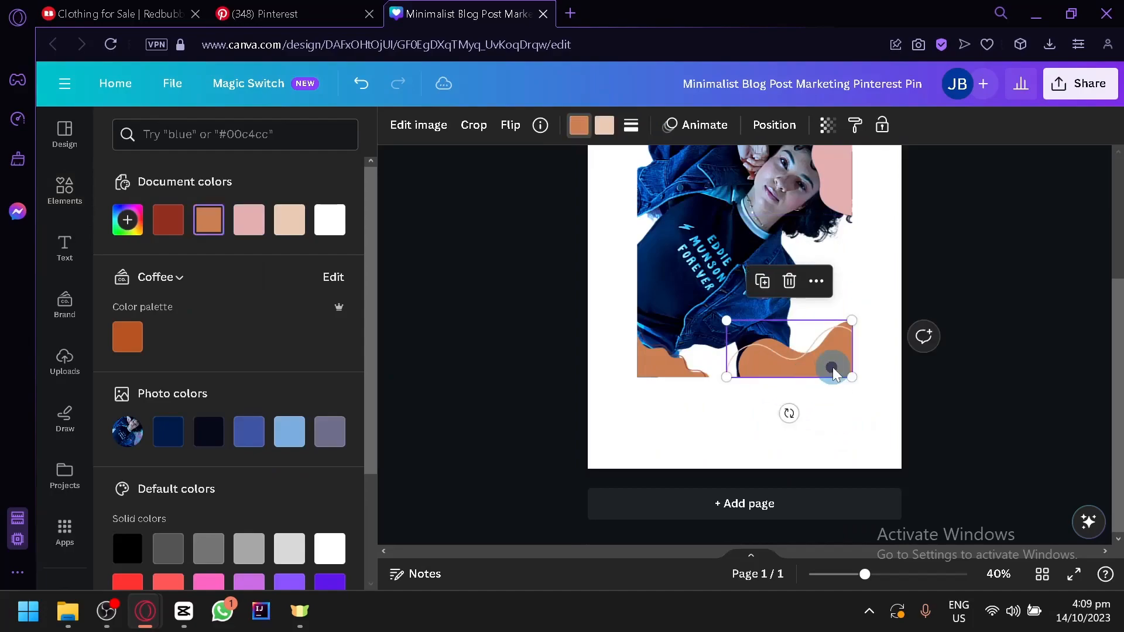
pyautogui.click(578, 126)
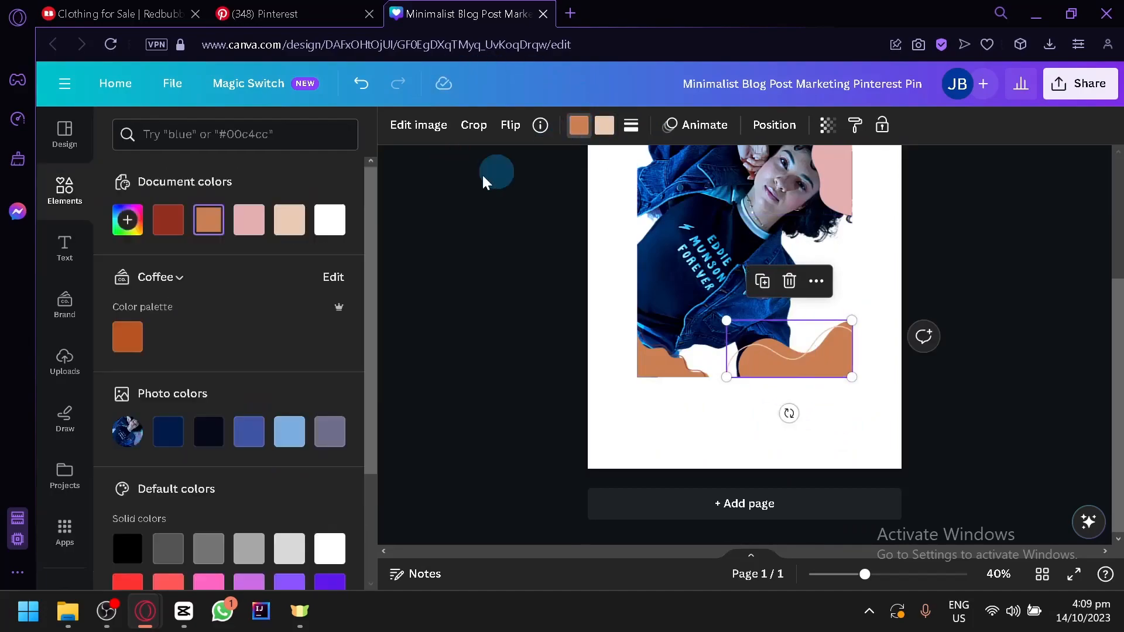
pyautogui.click(249, 220)
# Step: Change both the dark red and orange colors of the lower-left corner graphic to the document's pink
pyautogui.click(663, 372)
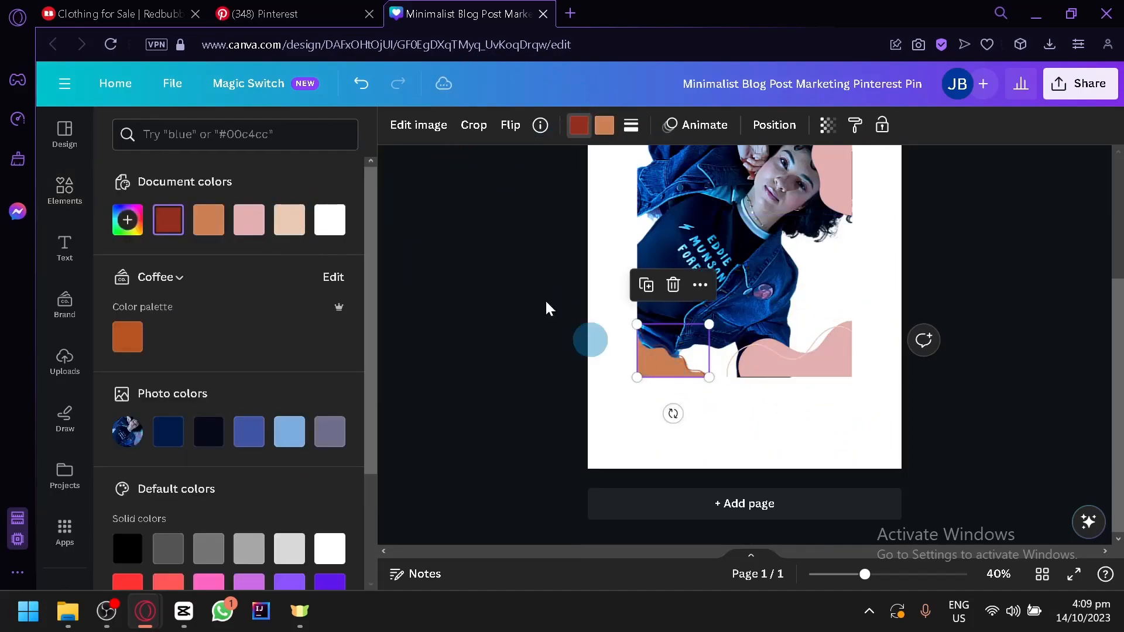
pyautogui.click(291, 224)
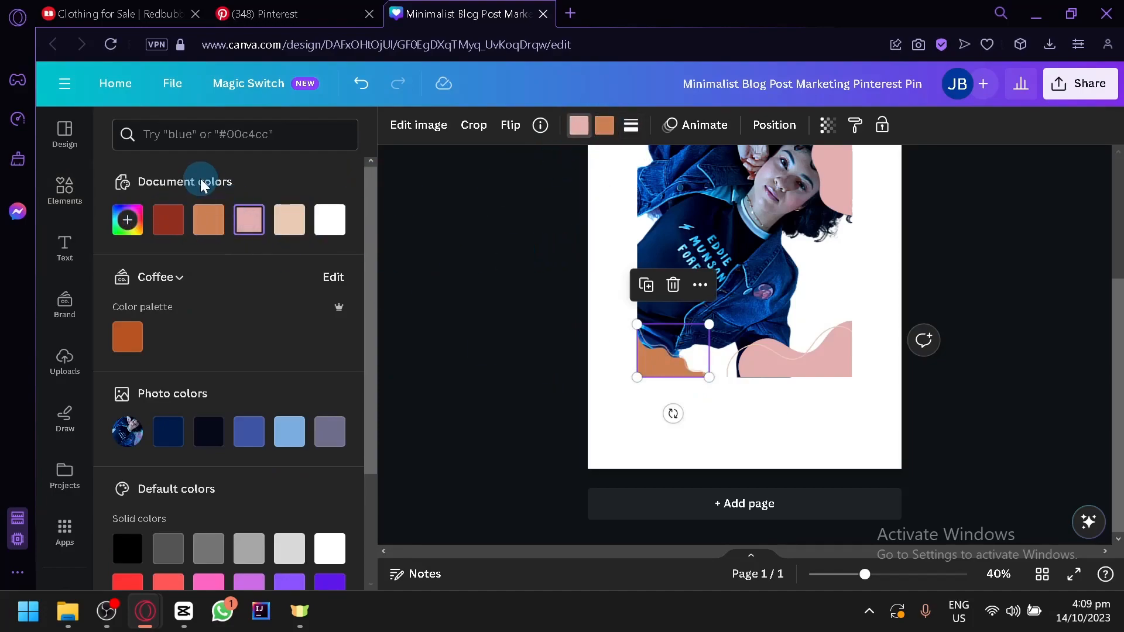
pyautogui.click(604, 125)
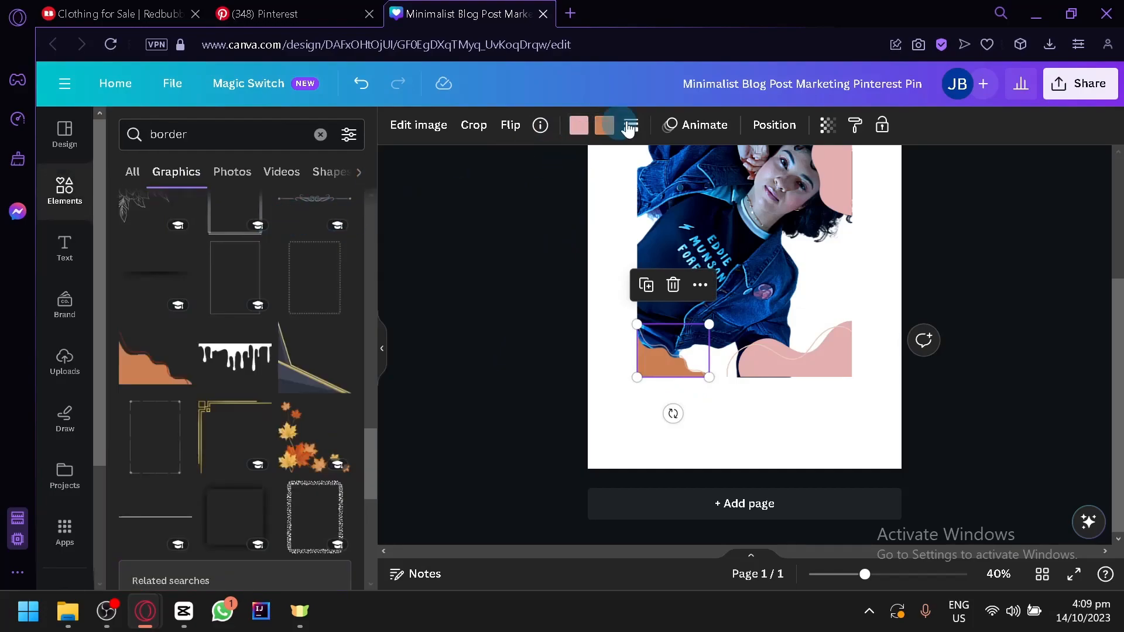
pyautogui.click(606, 124)
pyautogui.click(209, 220)
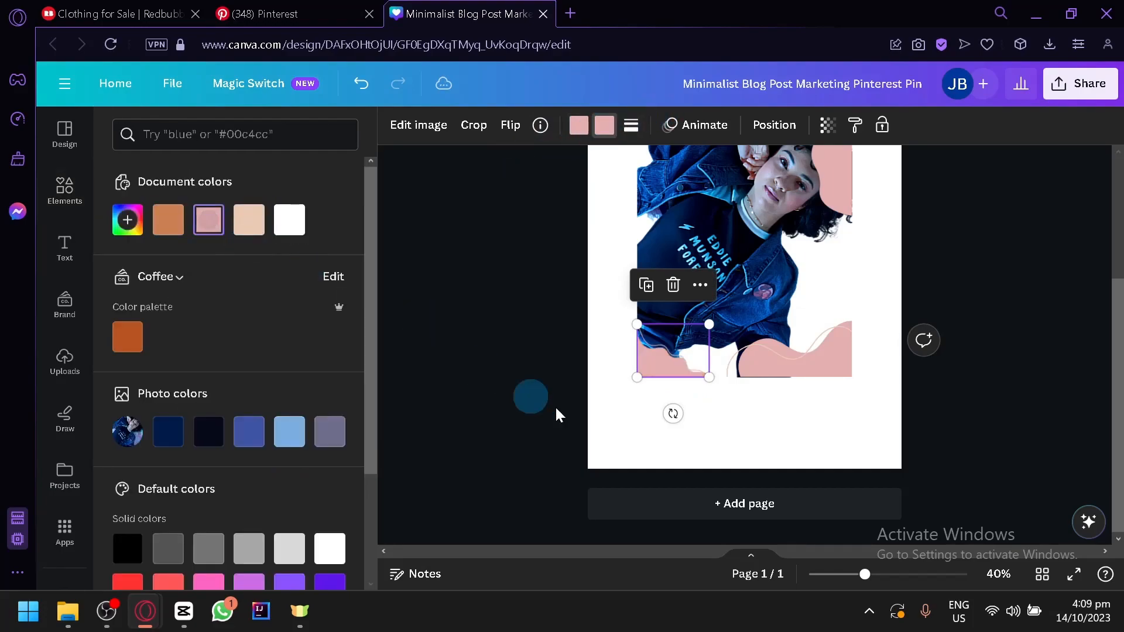
# Step: Find graphics similar to the pink corner shape and place the peach wavy corner shape over the left side of the cutout
pyautogui.click(688, 465)
pyautogui.scroll(2, 750, 448)
pyautogui.click(819, 255)
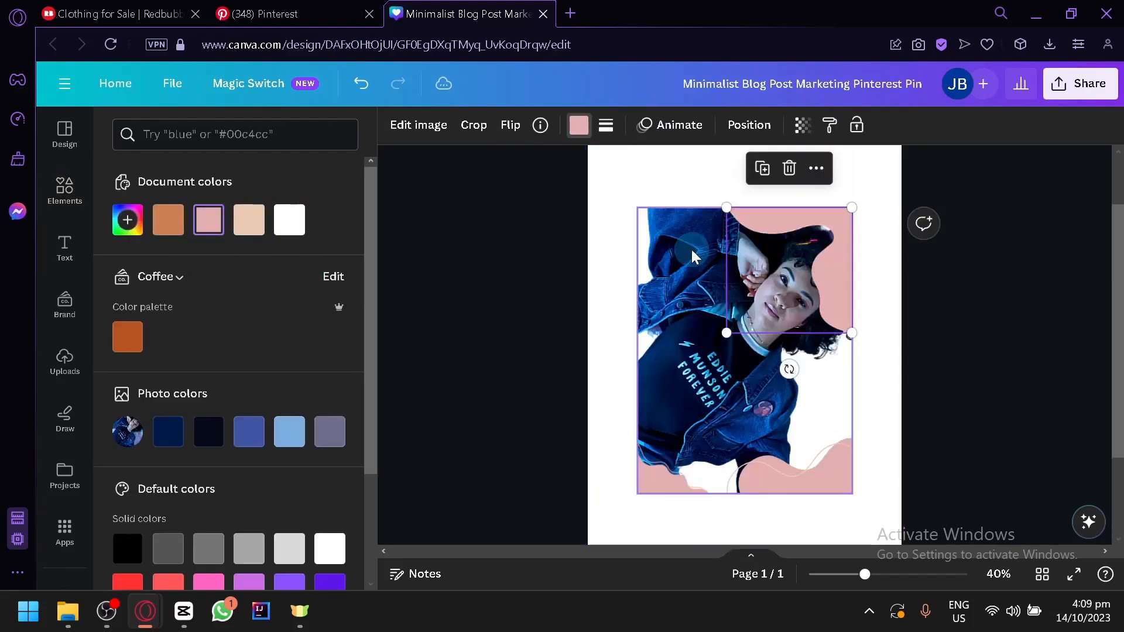
pyautogui.click(66, 186)
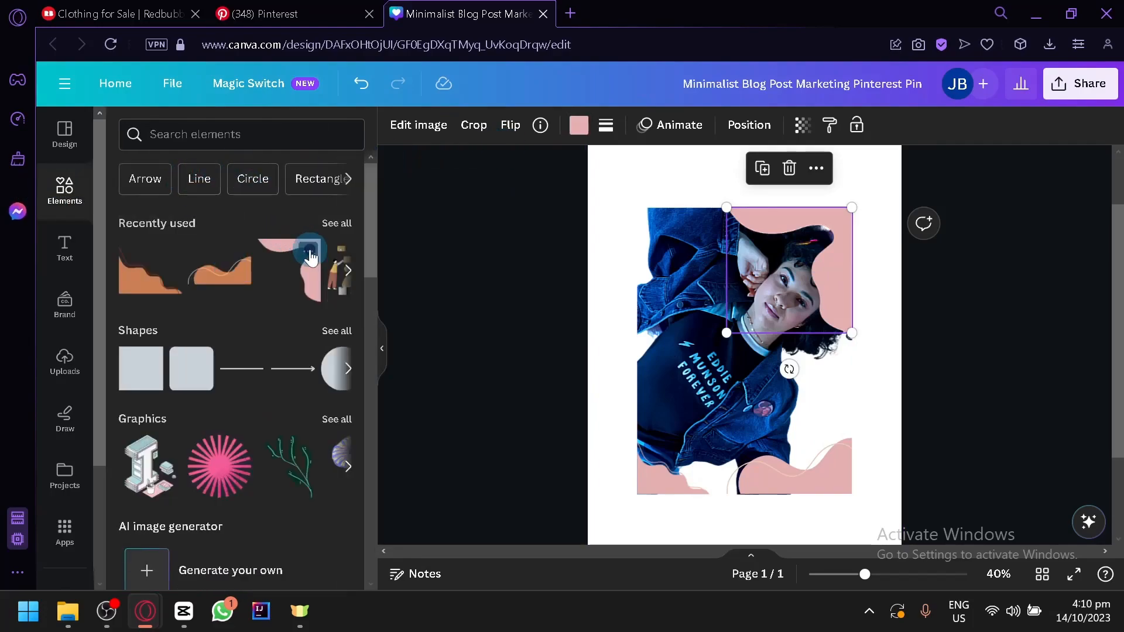
pyautogui.click(308, 253)
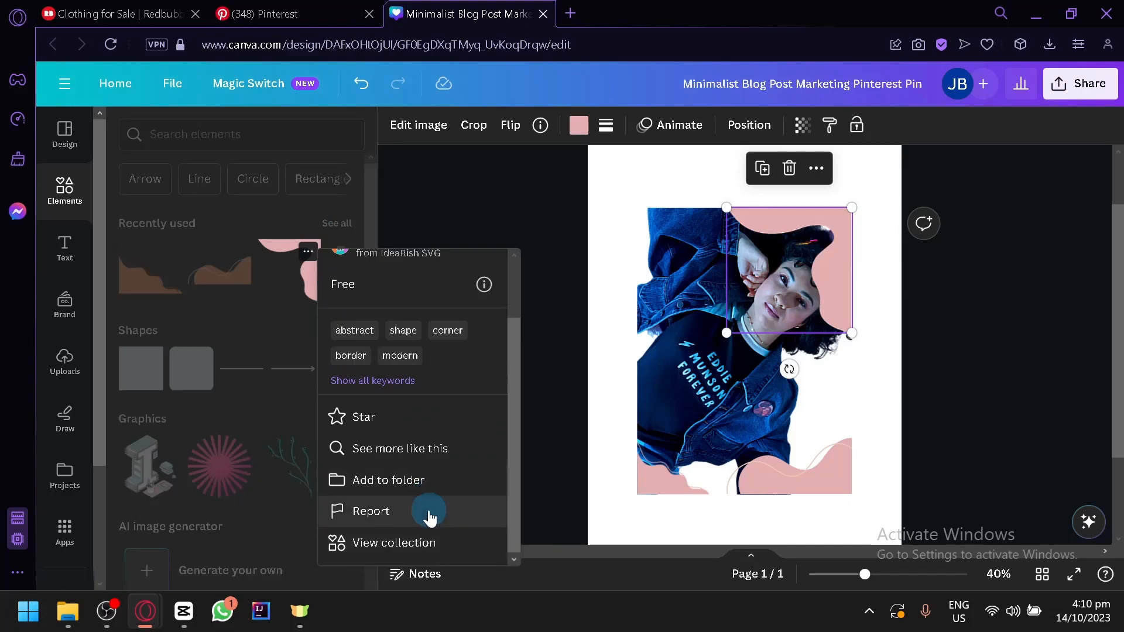
pyautogui.click(427, 451)
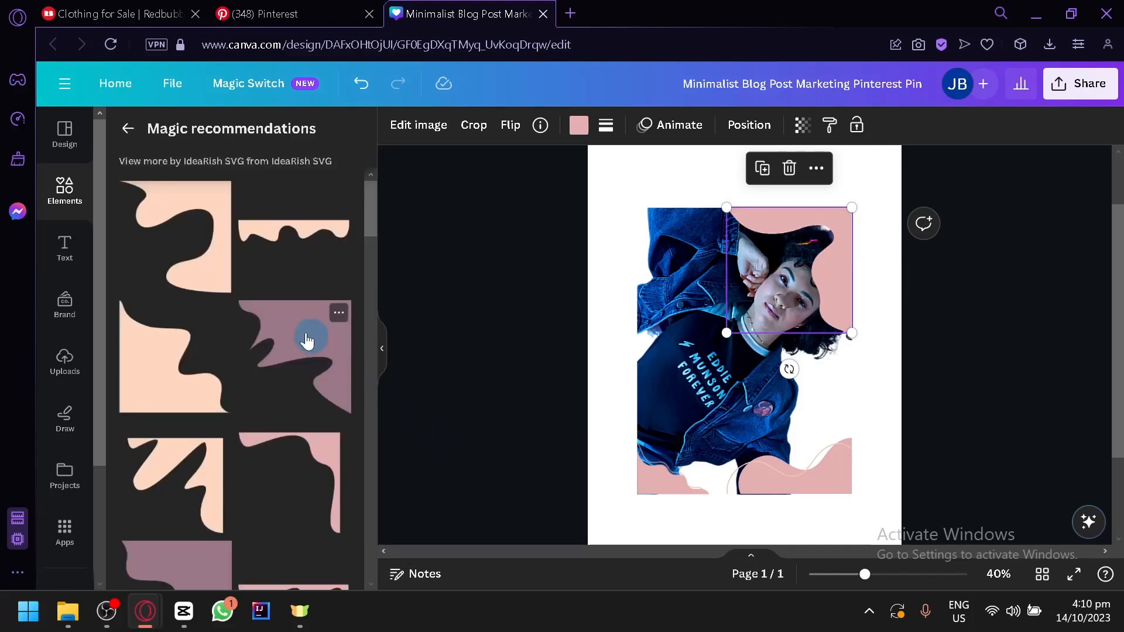
pyautogui.scroll(-3, 253, 337)
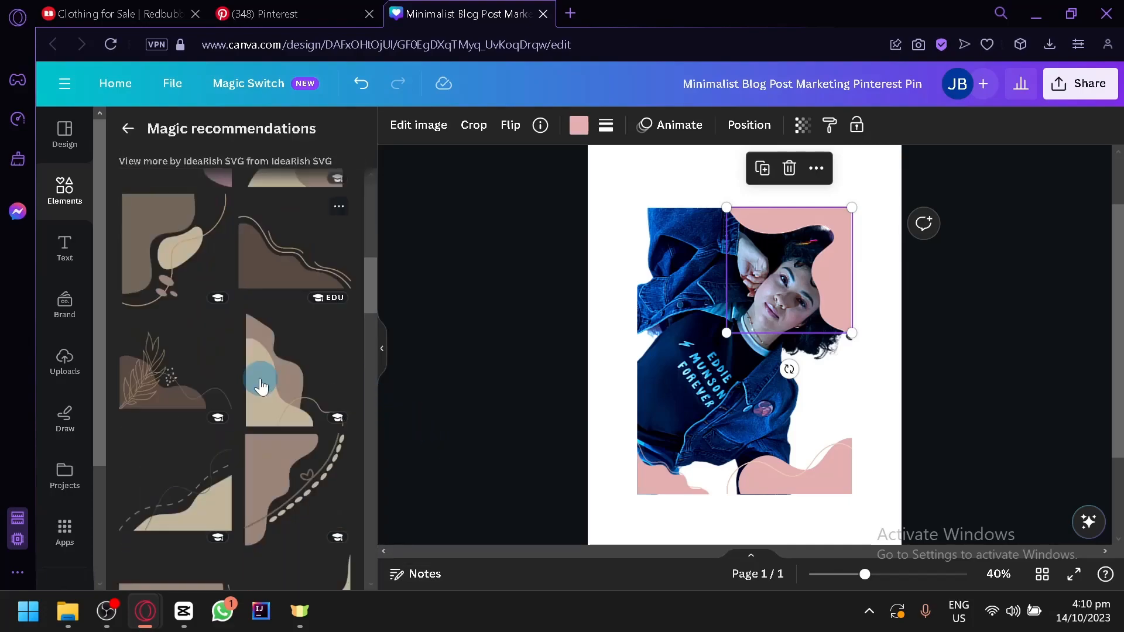
pyautogui.scroll(3, 211, 303)
pyautogui.moveTo(180, 386); pyautogui.dragTo(662, 392)
# Step: Flip the peach corner shape vertically
pyautogui.click(511, 124)
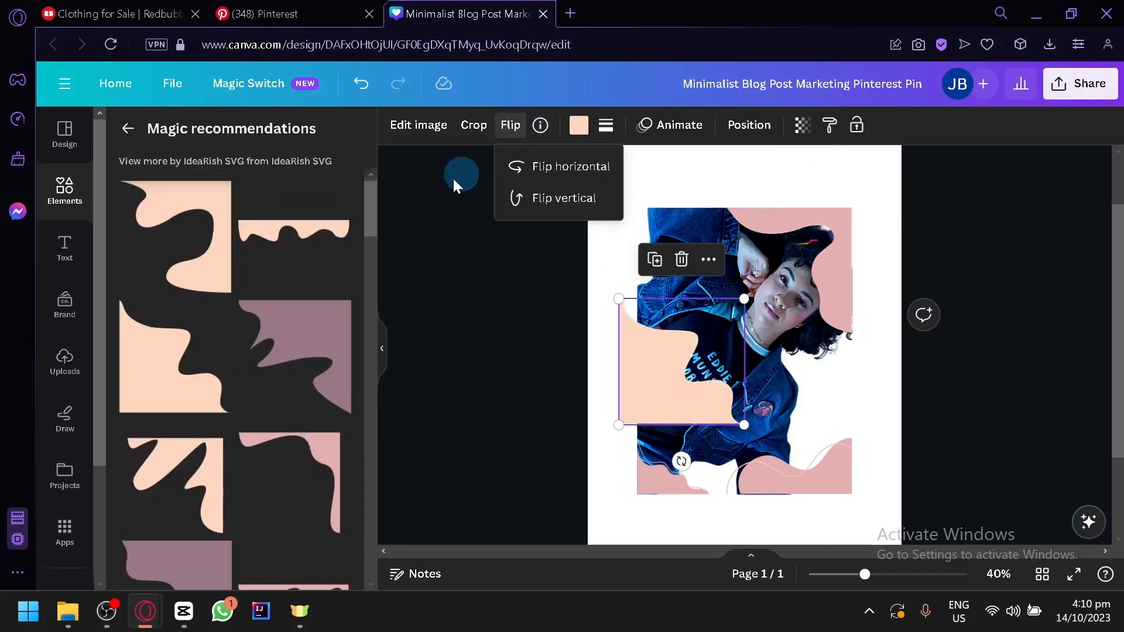
pyautogui.click(571, 179)
pyautogui.click(572, 195)
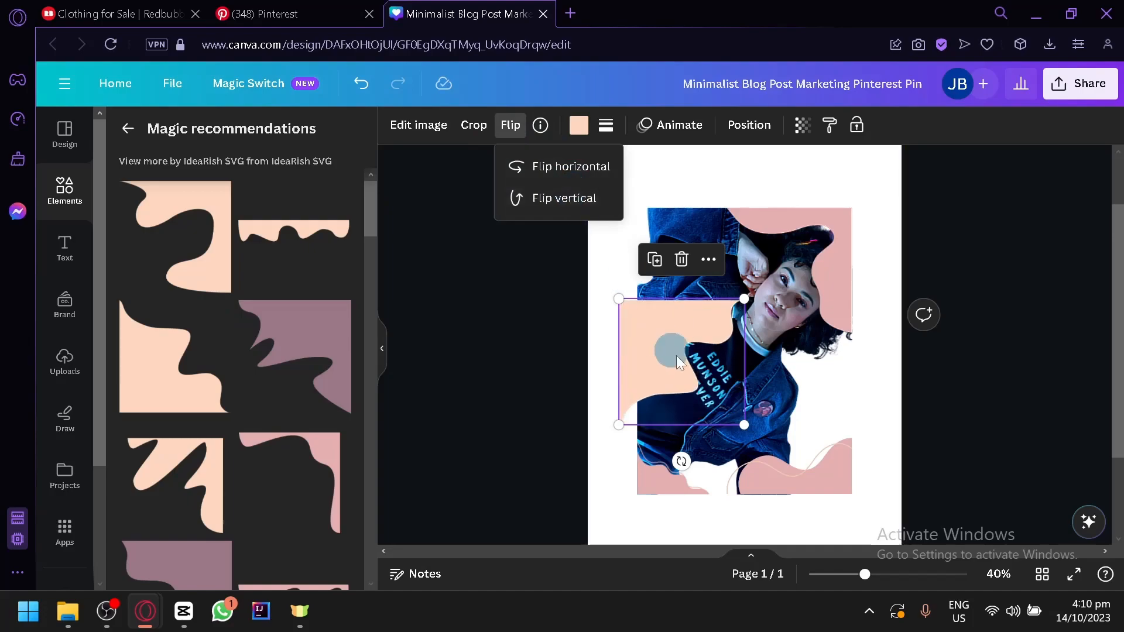
# Step: Move the peach wavy shape into the photo's upper-left corner and scale it down to fit that corner
pyautogui.moveTo(682, 386); pyautogui.dragTo(701, 295)
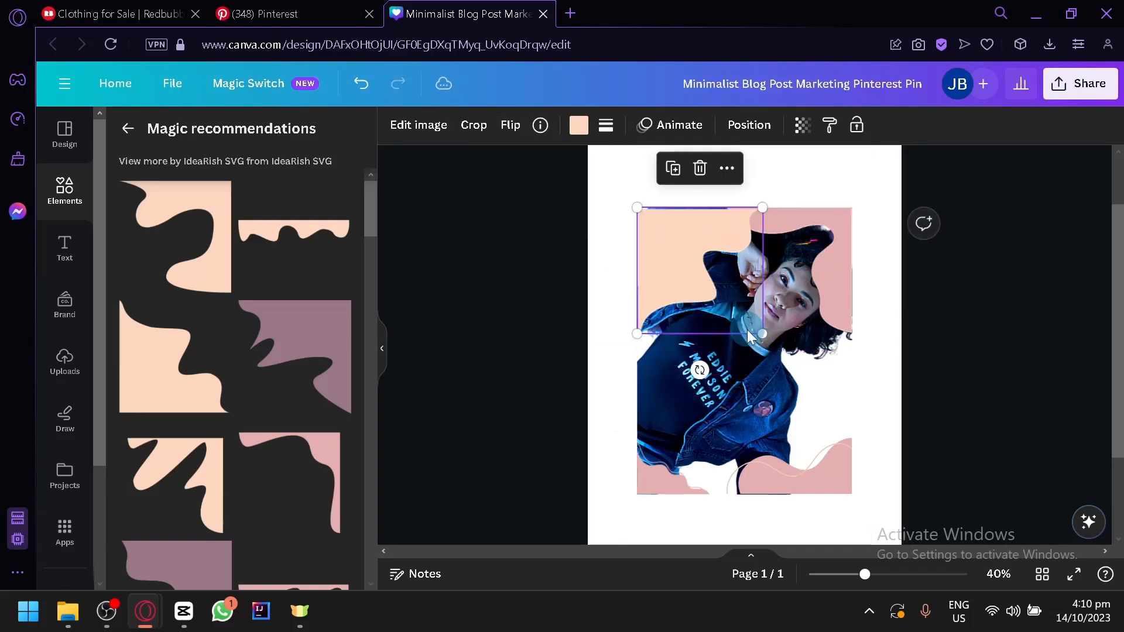
pyautogui.moveTo(761, 332); pyautogui.dragTo(670, 244)
pyautogui.click(671, 245)
pyautogui.click(619, 283)
# Step: Scale down the pink wavy shape in the photo's upper-right corner so it covers less of the model
pyautogui.click(812, 277)
pyautogui.moveTo(735, 324); pyautogui.dragTo(759, 293)
pyautogui.click(896, 363)
pyautogui.scroll(-2, 884, 369)
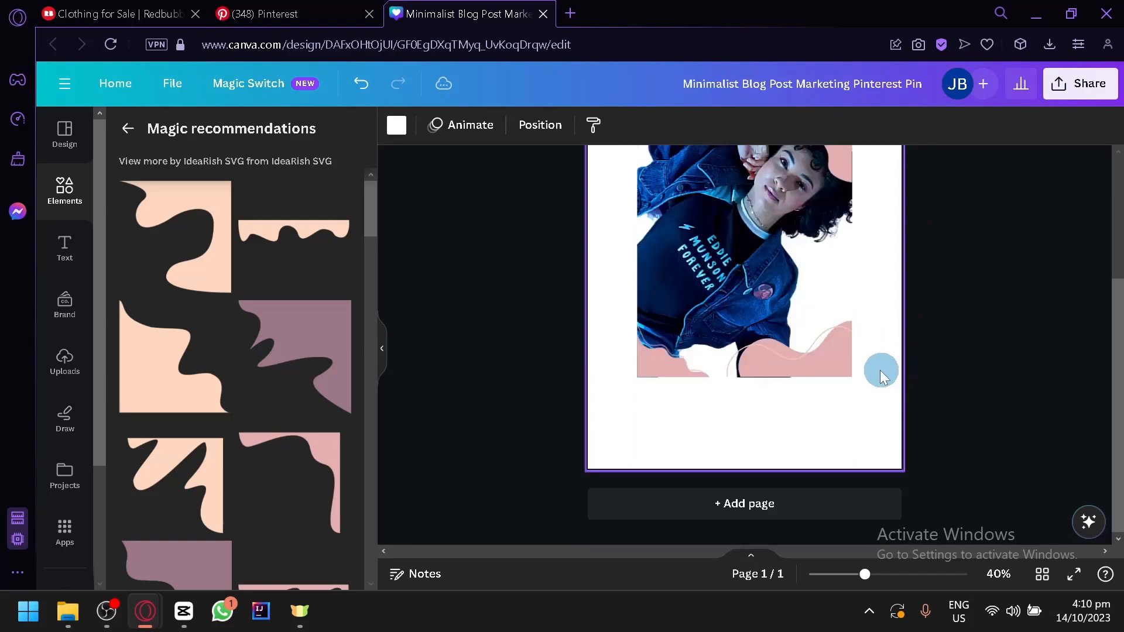
pyautogui.click(801, 364)
pyautogui.click(844, 420)
pyautogui.scroll(2, 882, 411)
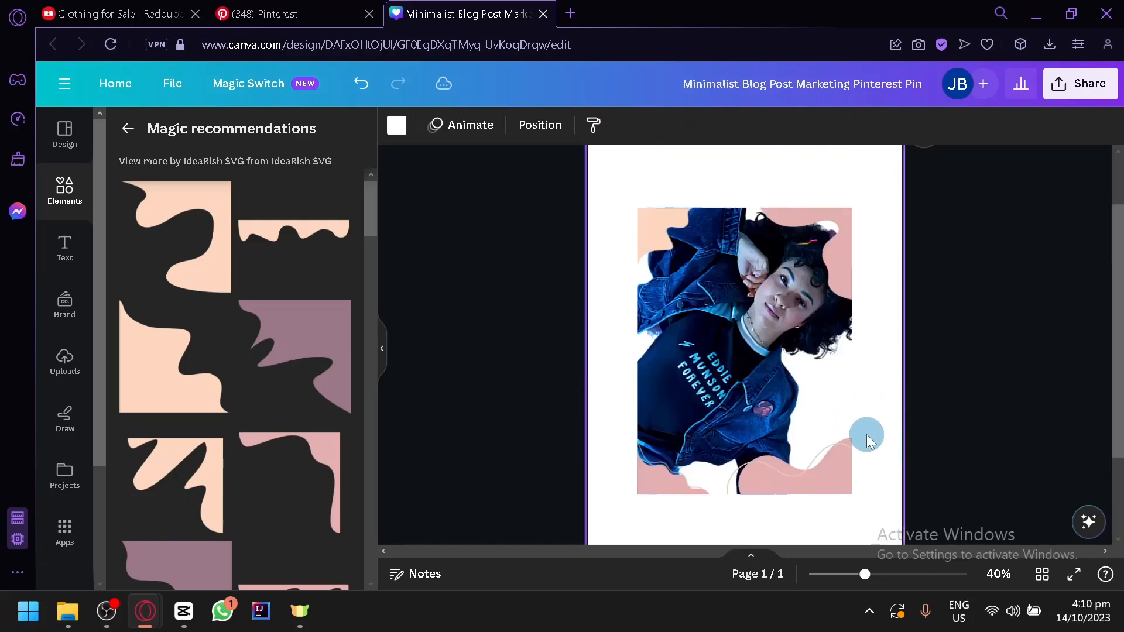
# Step: Crop the model photo slightly at its upper-left corner, along the edge of the peach shape
pyautogui.scroll(5, 867, 435)
pyautogui.scroll(7, 703, 369)
pyautogui.scroll(-2, 684, 381)
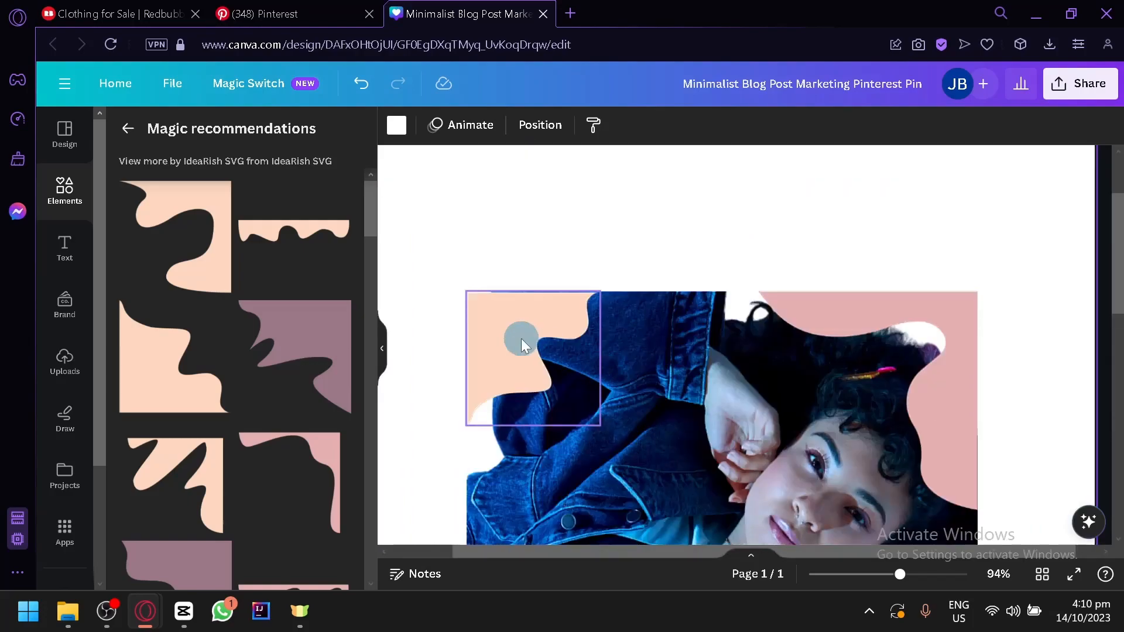
pyautogui.click(514, 358)
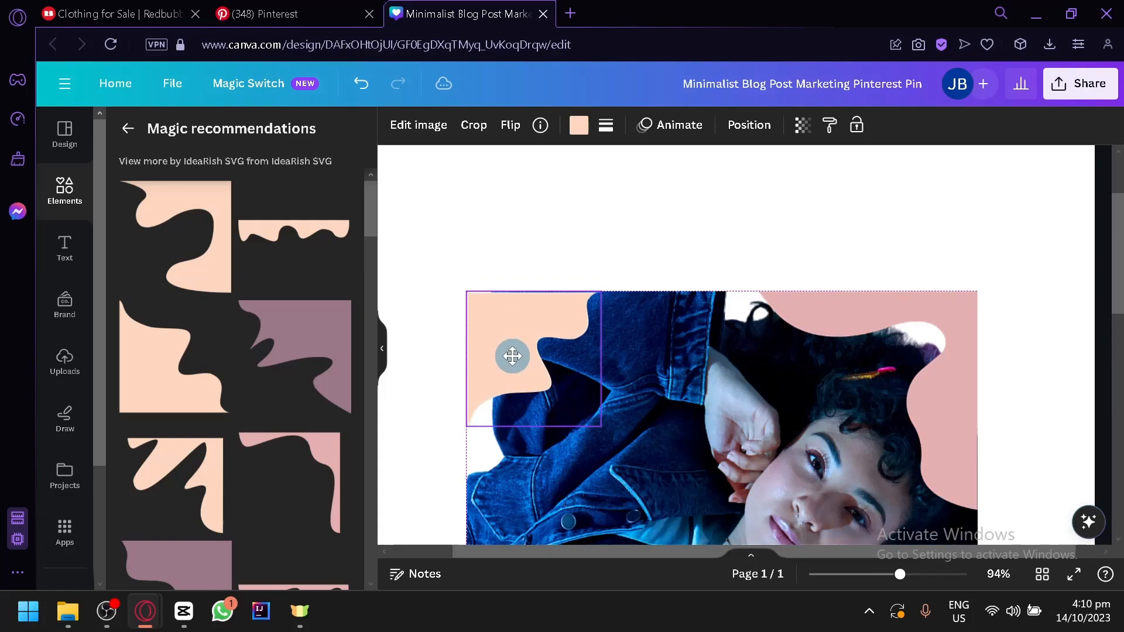
pyautogui.click(683, 323)
pyautogui.doubleClick(691, 307)
pyautogui.press('Escape')
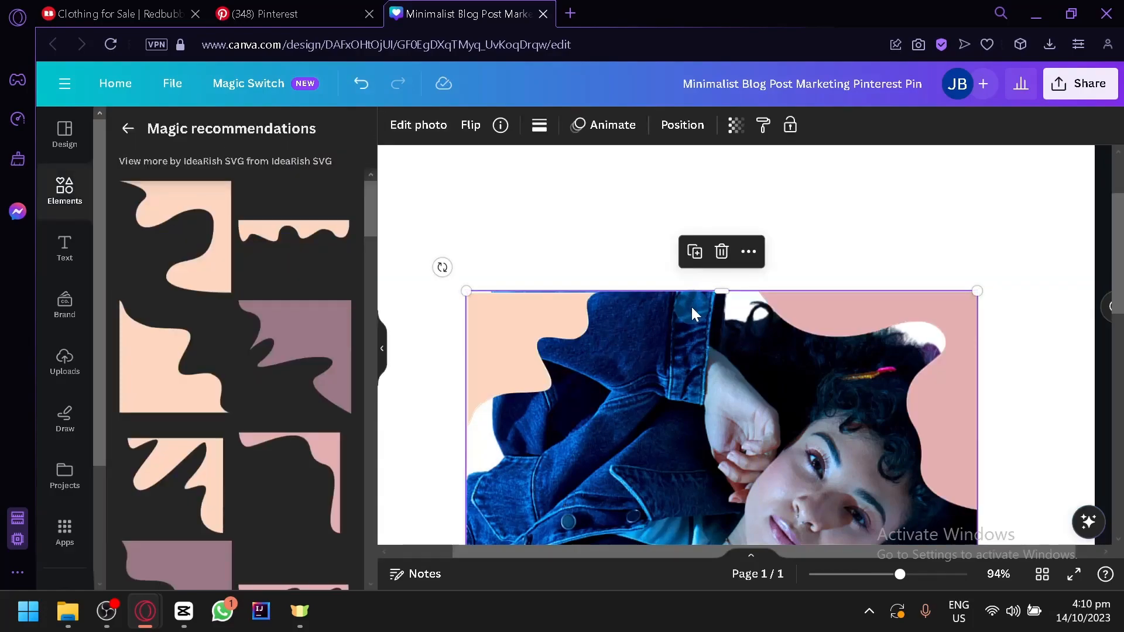
pyautogui.doubleClick(691, 307)
pyautogui.moveTo(467, 295); pyautogui.dragTo(468, 296)
pyautogui.press('Escape')
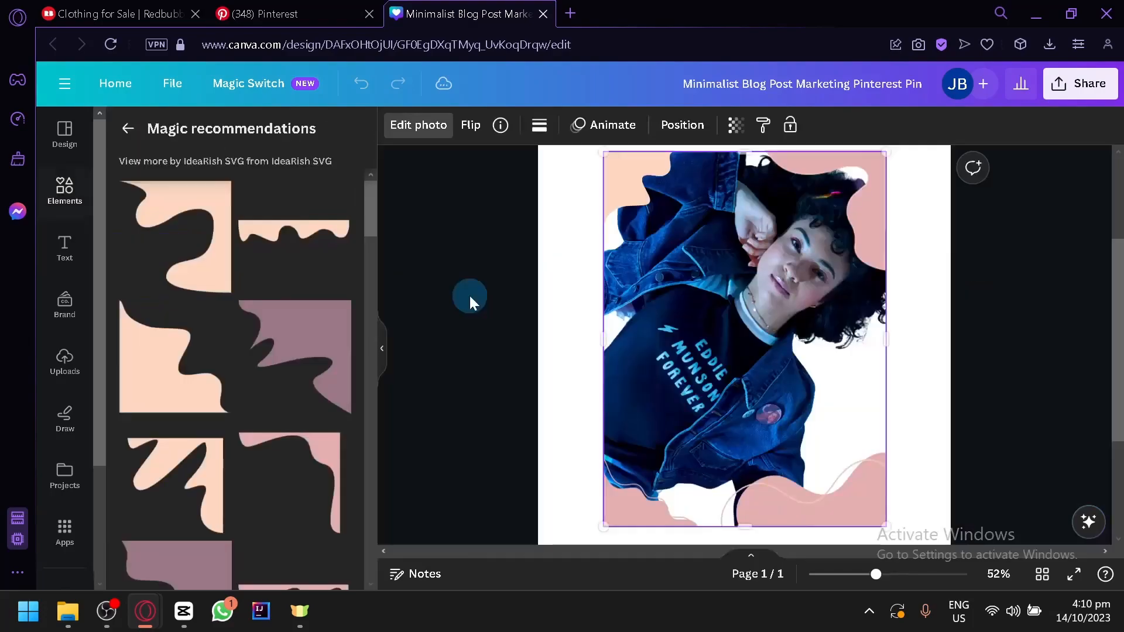
pyautogui.click(545, 296)
# Step: Search the elements for "colorful clouds" and limit the results to graphics
pyautogui.scroll(-2, 889, 355)
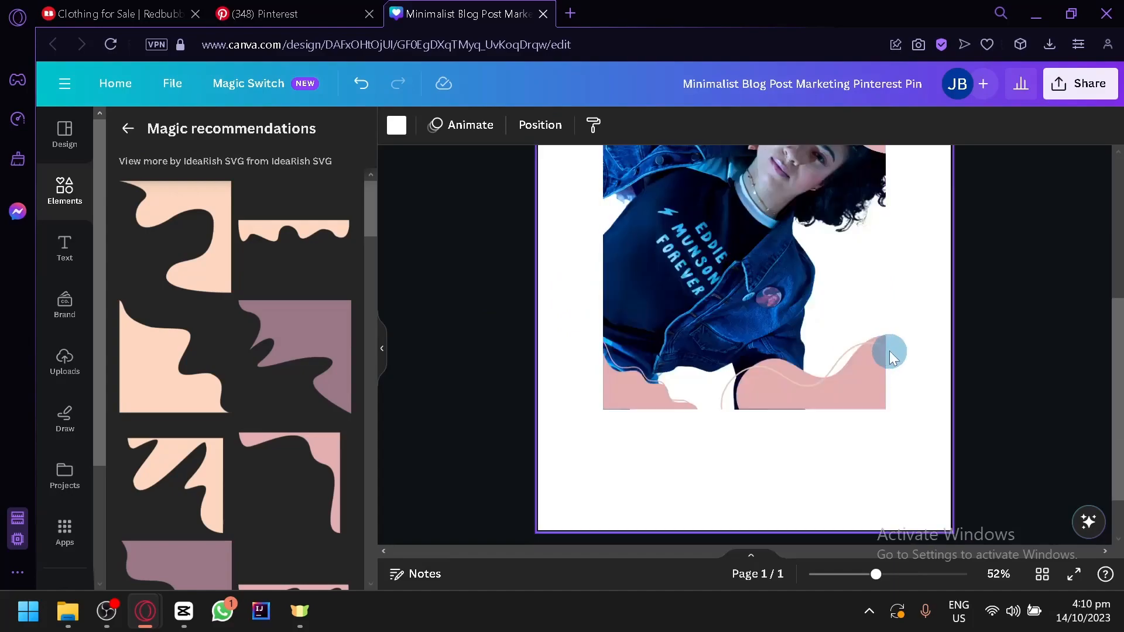
pyautogui.scroll(-1, 901, 368)
pyautogui.scroll(-2, 878, 399)
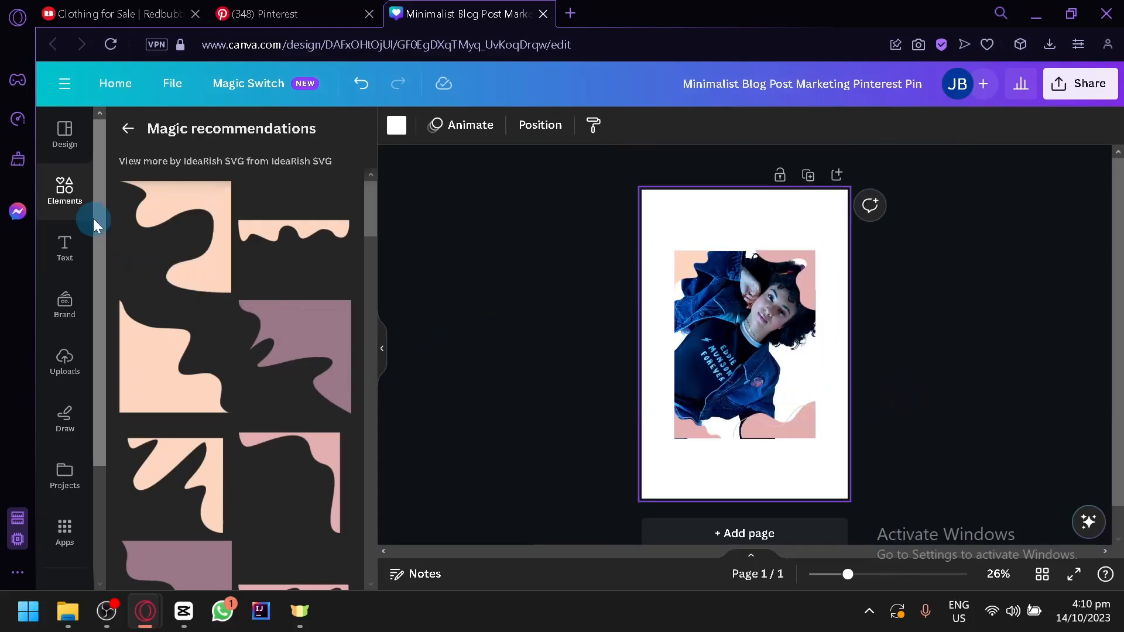
pyautogui.click(80, 187)
pyautogui.click(196, 148)
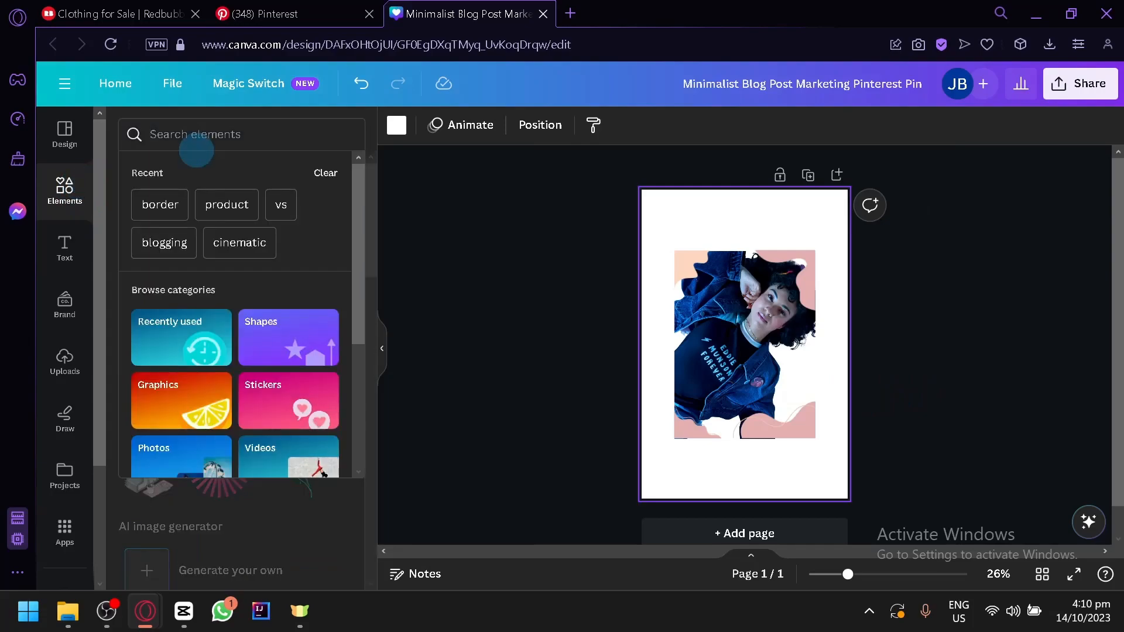
pyautogui.write('col')
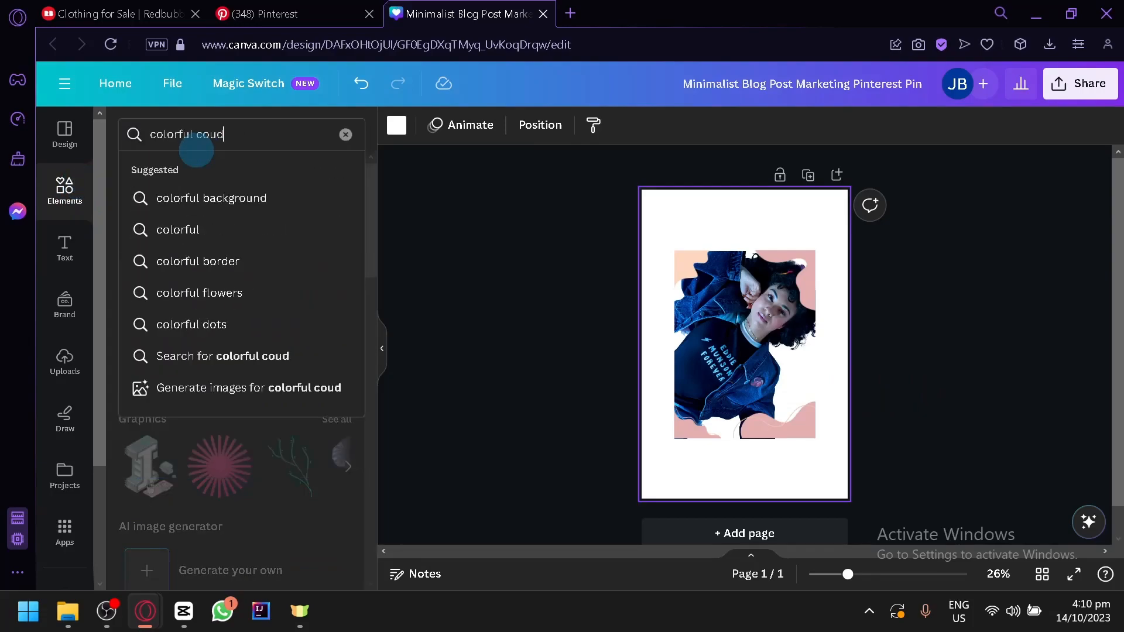
pyautogui.write('orful clouds')
pyautogui.press('Return')
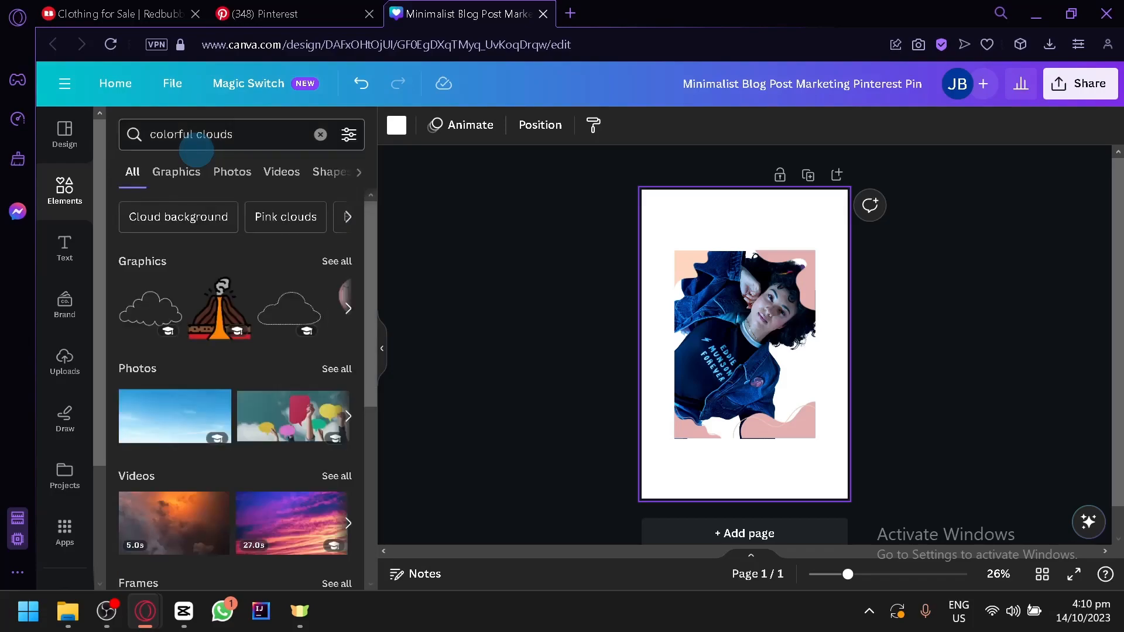
pyautogui.click(177, 186)
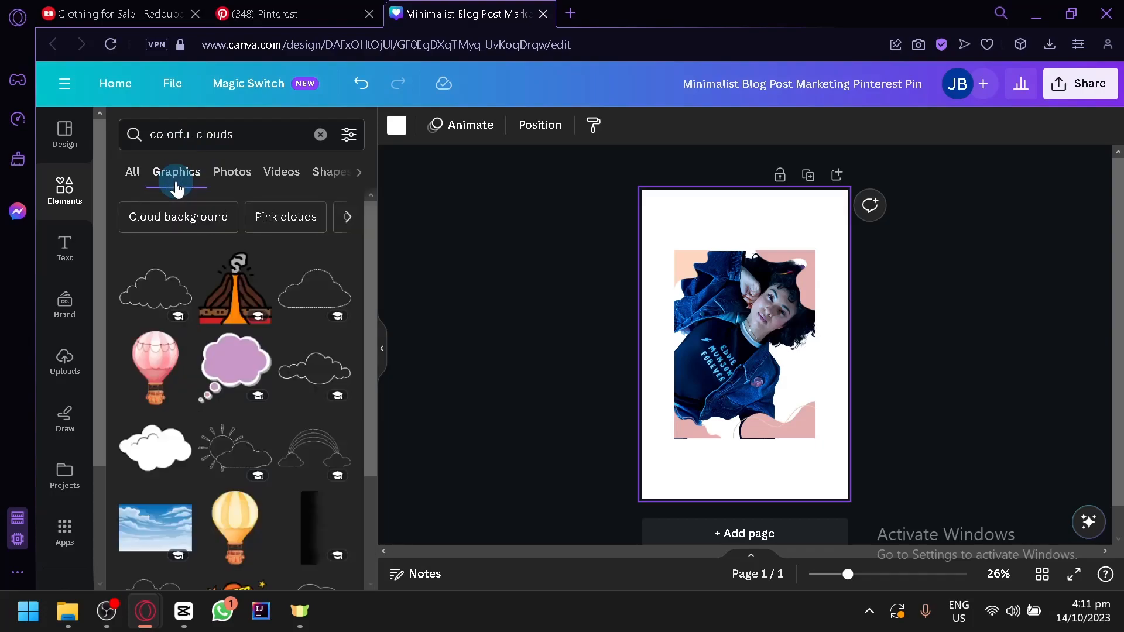
# Step: Browse the cloud graphics and open all recommendations similar to the Purple Cloud Watercolor graphic
pyautogui.scroll(-10, 263, 375)
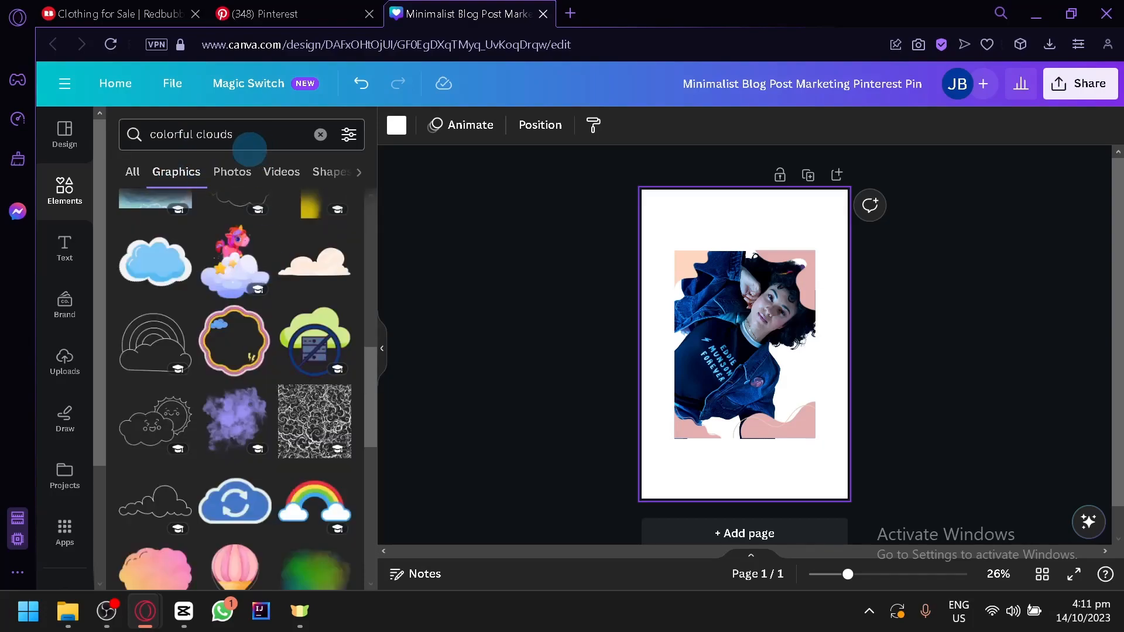
pyautogui.scroll(-2, 293, 381)
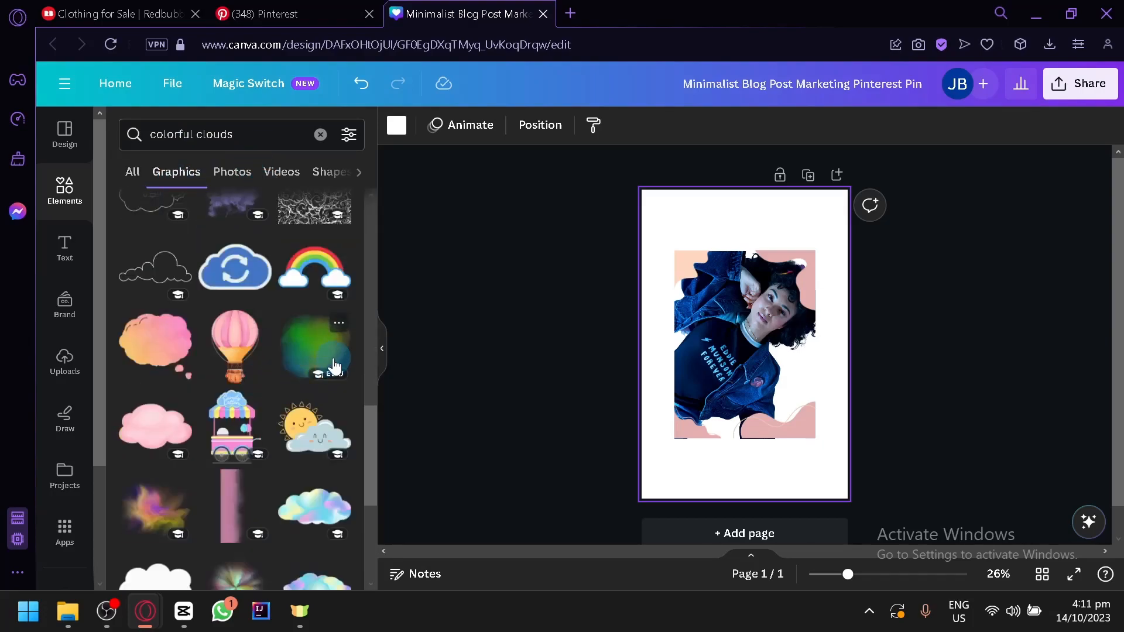
pyautogui.scroll(-2, 258, 409)
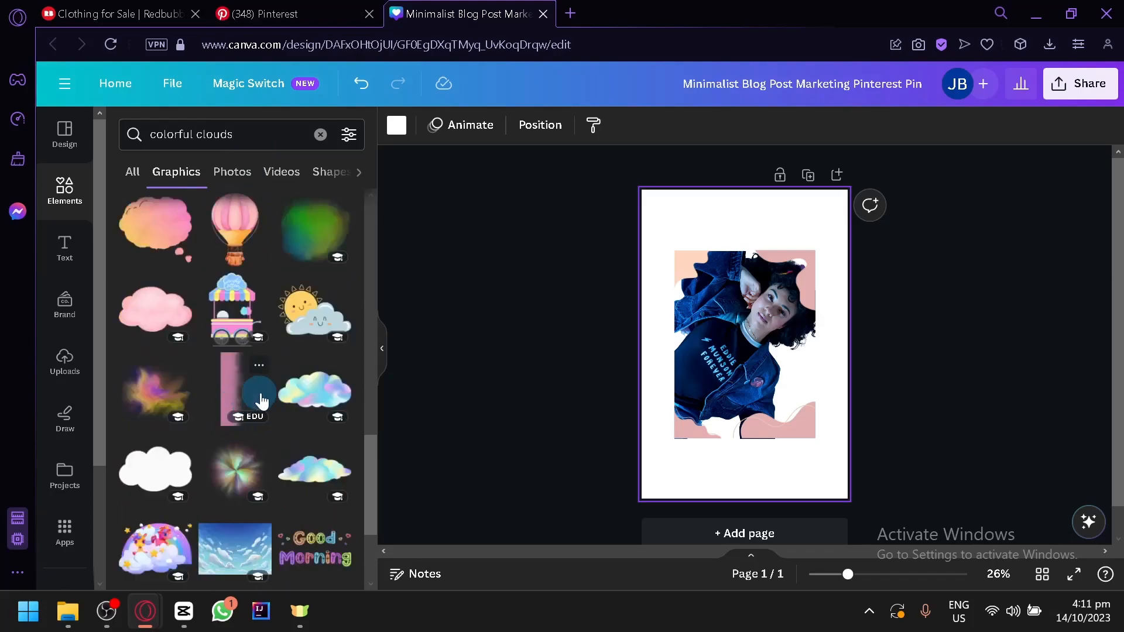
pyautogui.scroll(4, 255, 351)
pyautogui.click(259, 280)
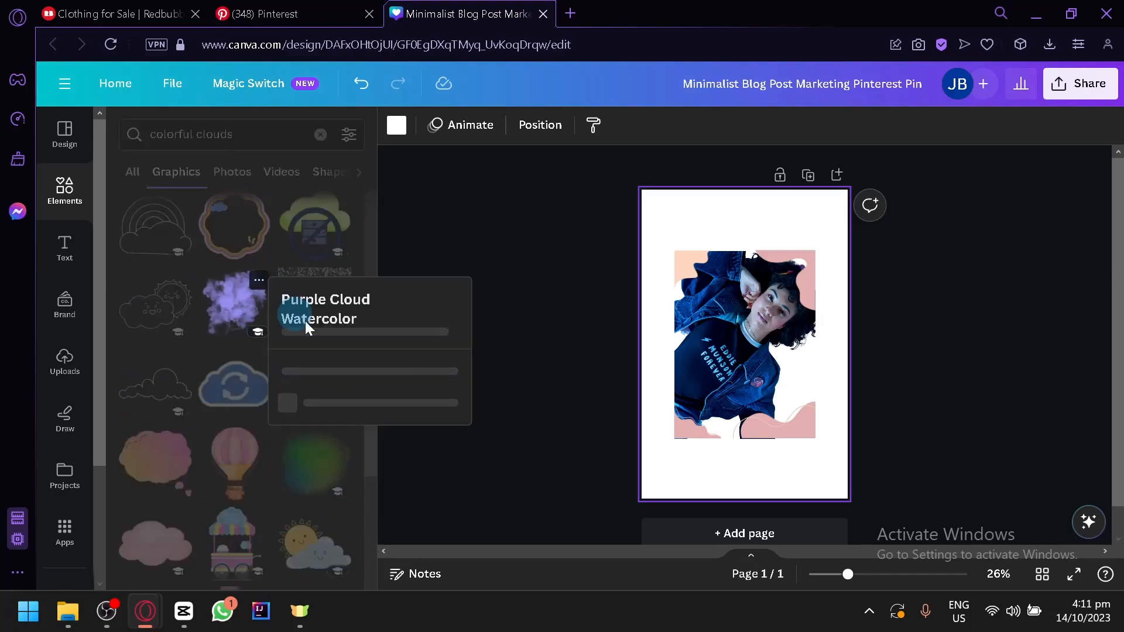
pyautogui.click(342, 563)
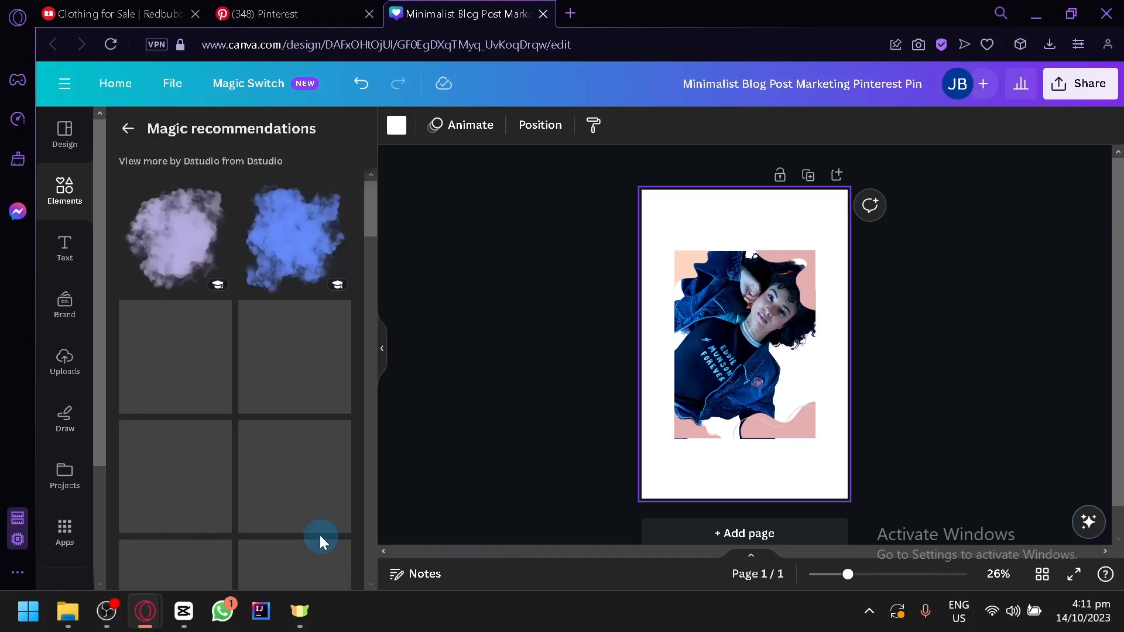
# Step: Place light purple watercolor clouds in the page's upper-left and lower-right corners
pyautogui.moveTo(305, 489); pyautogui.dragTo(799, 480)
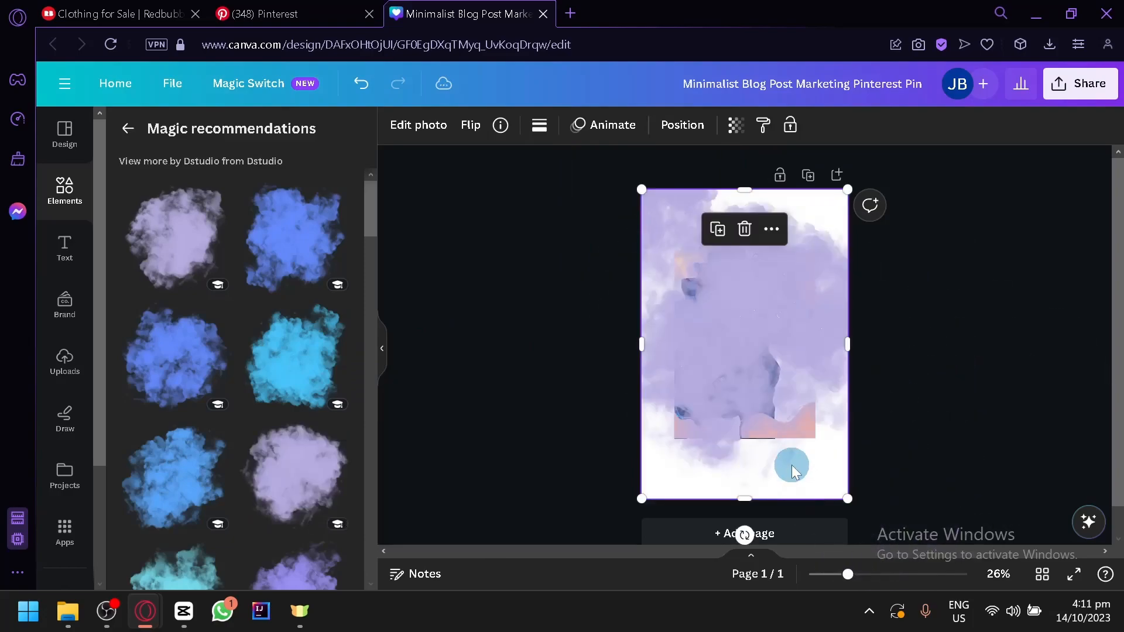
pyautogui.moveTo(741, 343); pyautogui.dragTo(810, 483)
pyautogui.moveTo(806, 442); pyautogui.dragTo(827, 500)
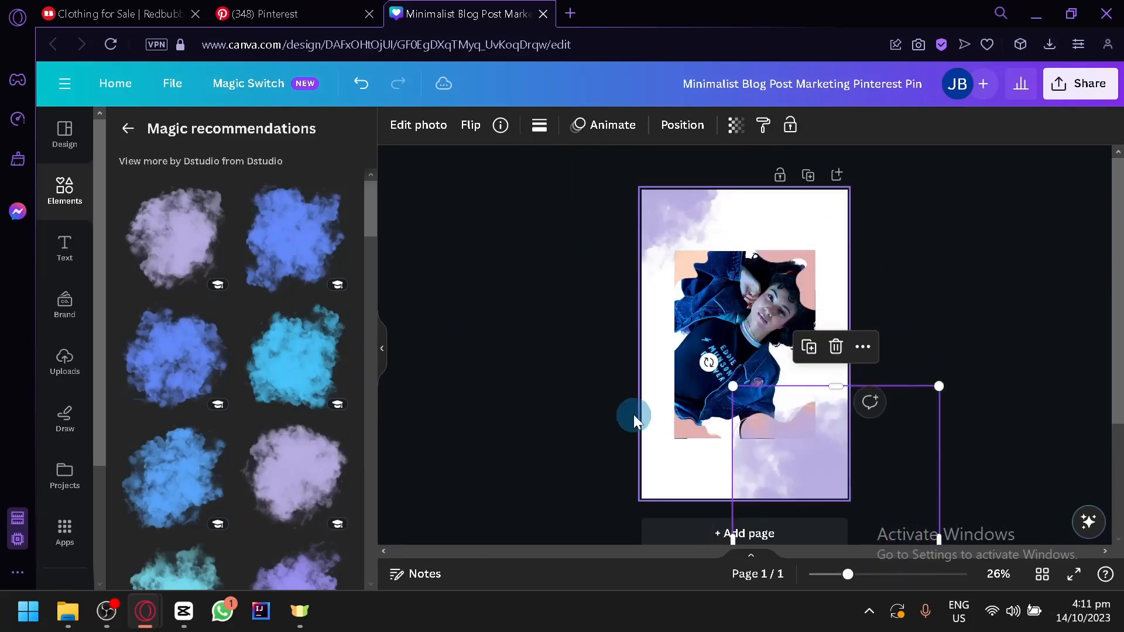
# Step: Add a sky-blue watercolor cloud and place it in the page's lower-left corner
pyautogui.scroll(-2, 562, 417)
pyautogui.scroll(-2, 217, 408)
pyautogui.scroll(-2, 229, 439)
pyautogui.moveTo(289, 500); pyautogui.dragTo(634, 350)
pyautogui.click(313, 471)
pyautogui.moveTo(771, 254); pyautogui.dragTo(632, 398)
# Step: Replace the lower-right cloud with another light purple cloud and enlarge it to fill that corner
pyautogui.moveTo(764, 356); pyautogui.dragTo(770, 299)
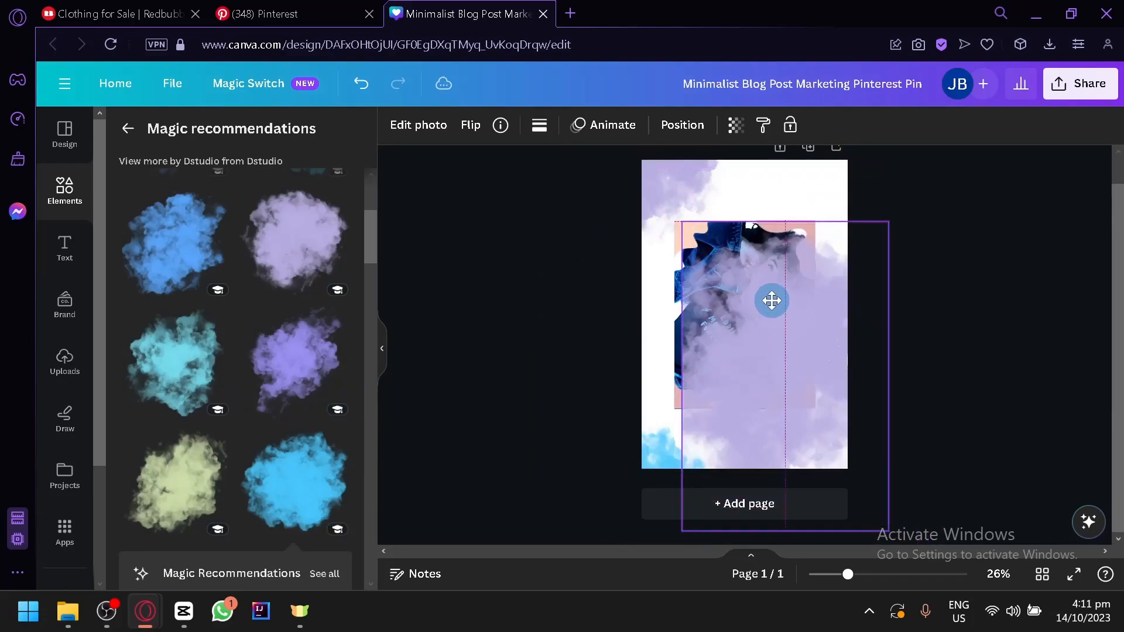
pyautogui.hotkey('ctrl', 'z')
pyautogui.moveTo(300, 264); pyautogui.dragTo(793, 481)
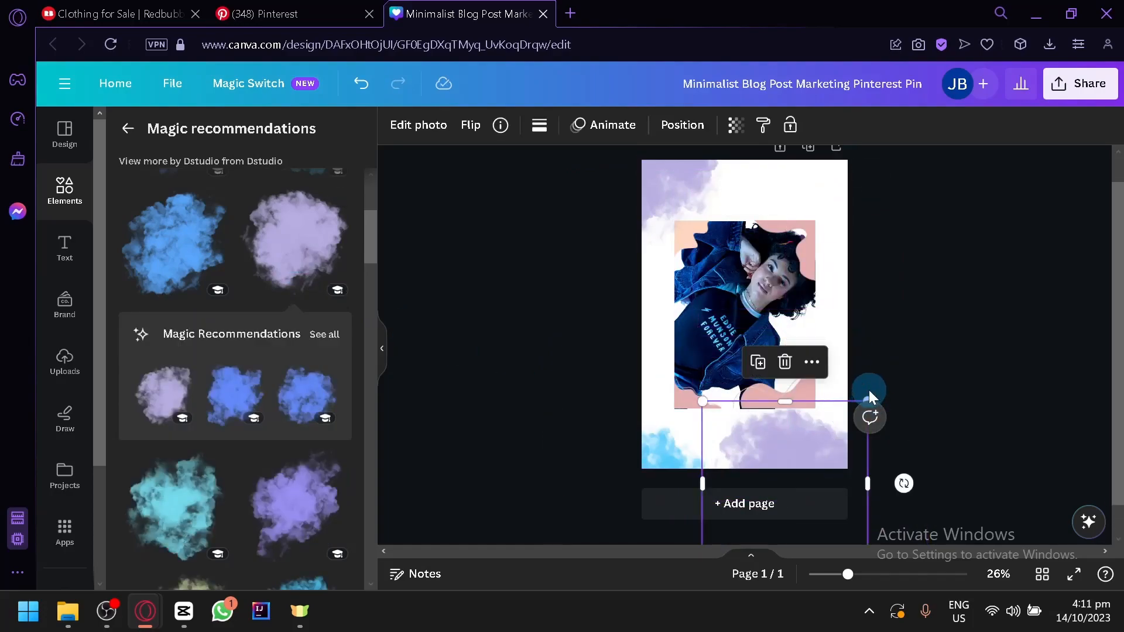
pyautogui.moveTo(868, 400); pyautogui.dragTo(939, 330)
pyautogui.moveTo(819, 429); pyautogui.dragTo(827, 450)
# Step: Add a further light purple watercolor cloud and place it in the page's upper-right corner
pyautogui.scroll(-5, 229, 386)
pyautogui.moveTo(325, 332); pyautogui.dragTo(813, 195)
pyautogui.moveTo(881, 237); pyautogui.dragTo(868, 192)
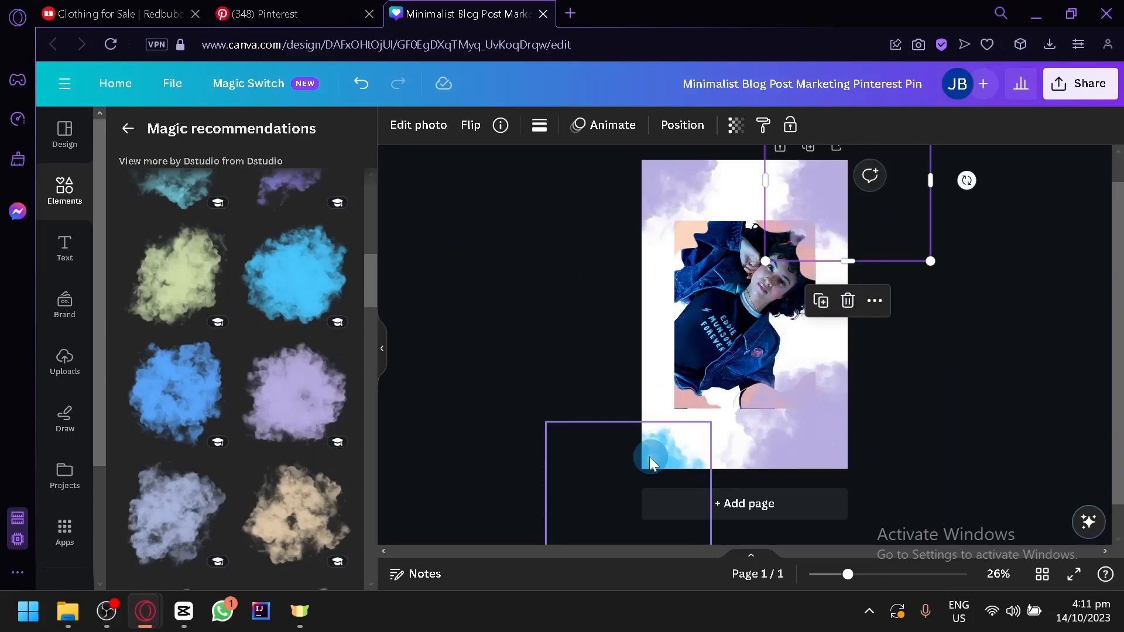
# Step: Select all four corner clouds together and send them behind the photo and its wavy graphics
pyautogui.moveTo(650, 457); pyautogui.dragTo(836, 206)
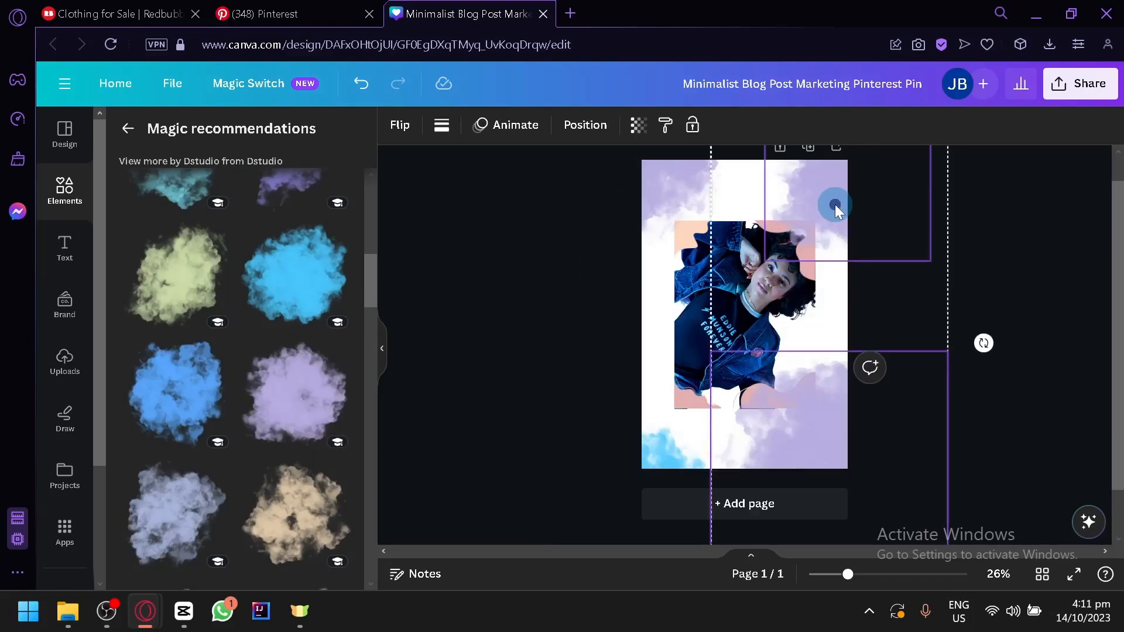
pyautogui.moveTo(652, 180); pyautogui.dragTo(651, 448)
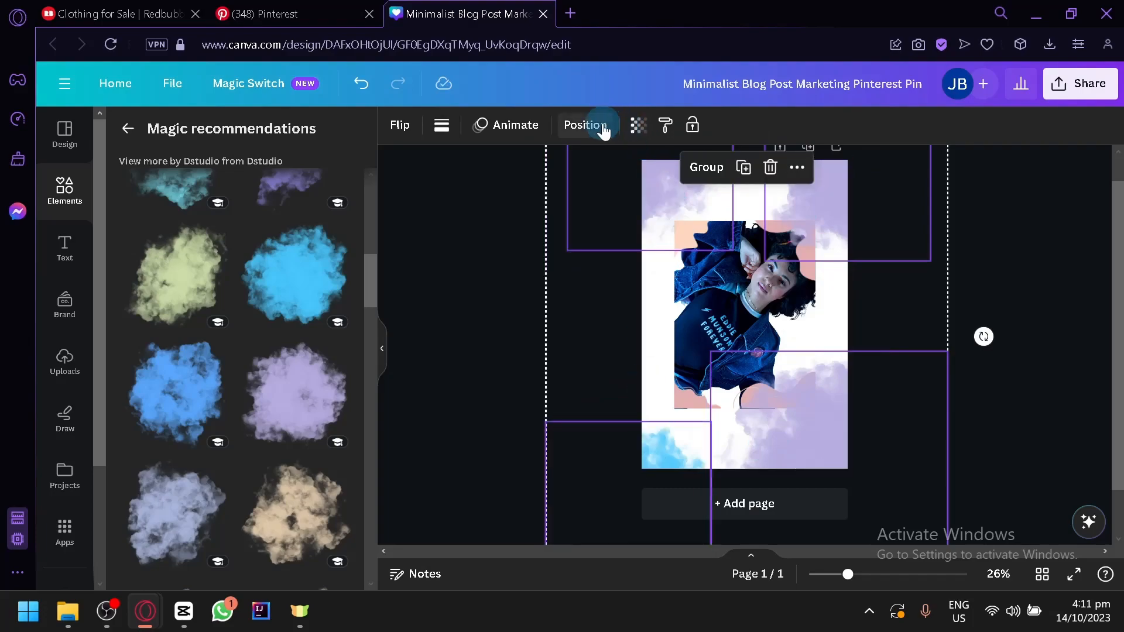
pyautogui.click(585, 125)
pyautogui.click(269, 197)
pyautogui.click(460, 294)
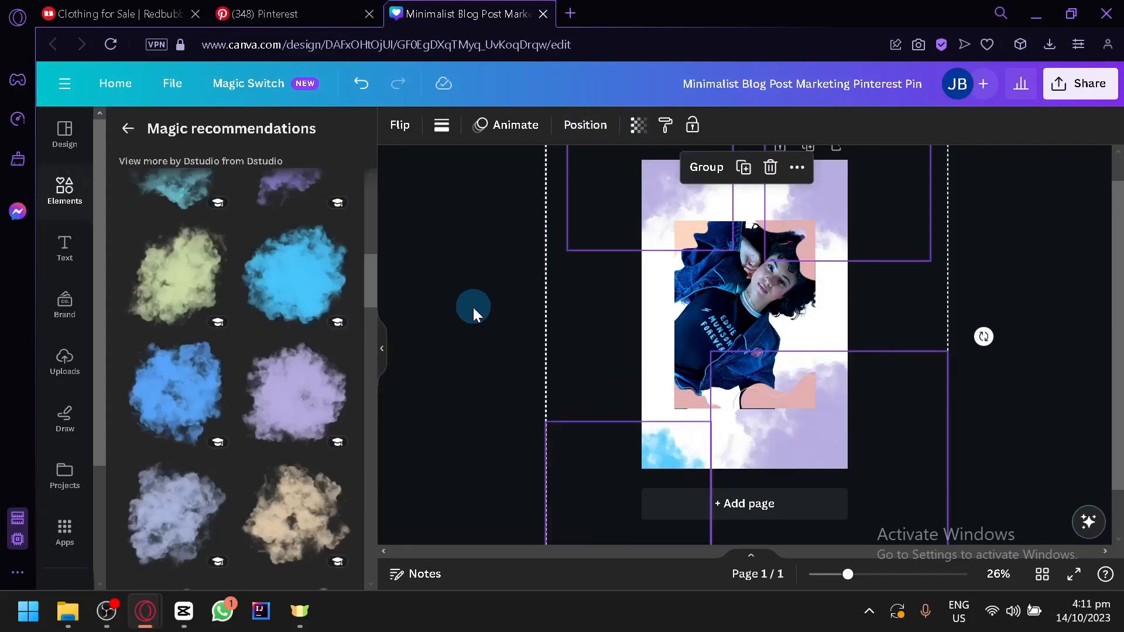
# Step: Add the "Spirit Night" font combination over the lower part of the photo
pyautogui.keyDown('ctrl'); pyautogui.scroll(5, 747, 409); pyautogui.keyUp('ctrl')
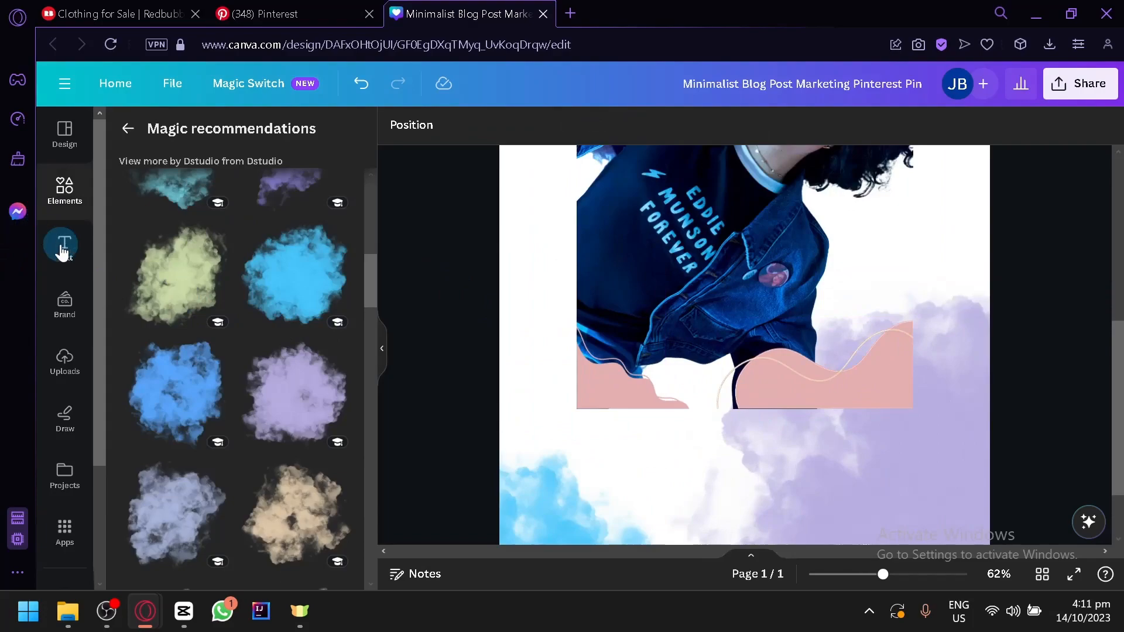
pyautogui.click(63, 249)
pyautogui.scroll(-3, 220, 441)
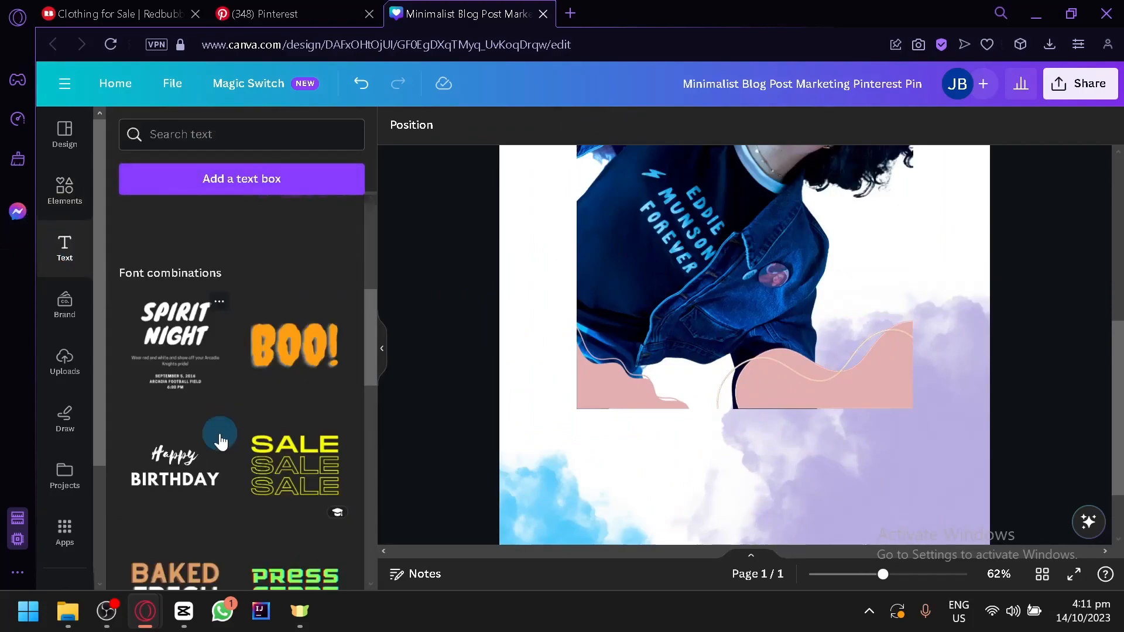
pyautogui.moveTo(186, 354); pyautogui.dragTo(727, 487)
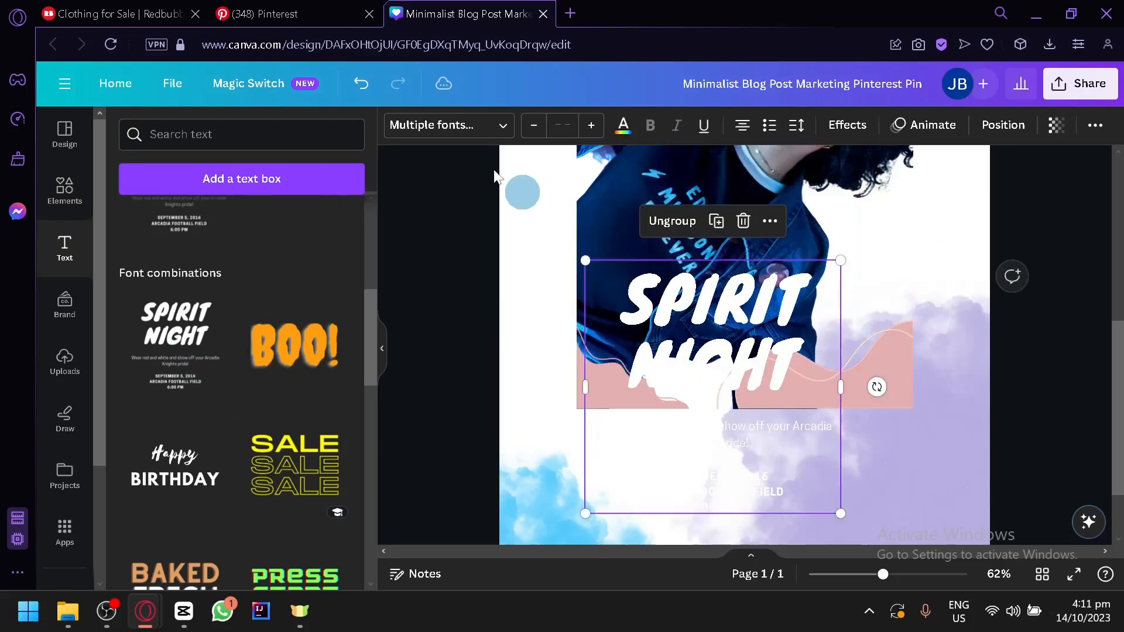
# Step: Change the color of the whole Spirit Night text group to black using a custom color
pyautogui.click(624, 124)
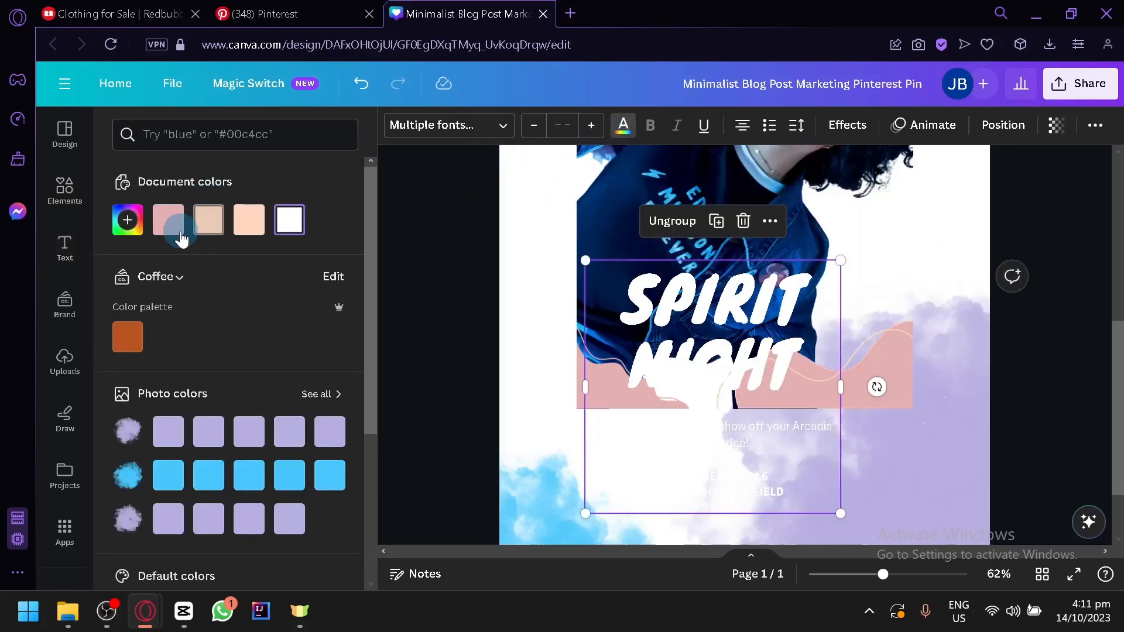
pyautogui.click(137, 240)
pyautogui.moveTo(166, 299); pyautogui.dragTo(213, 339)
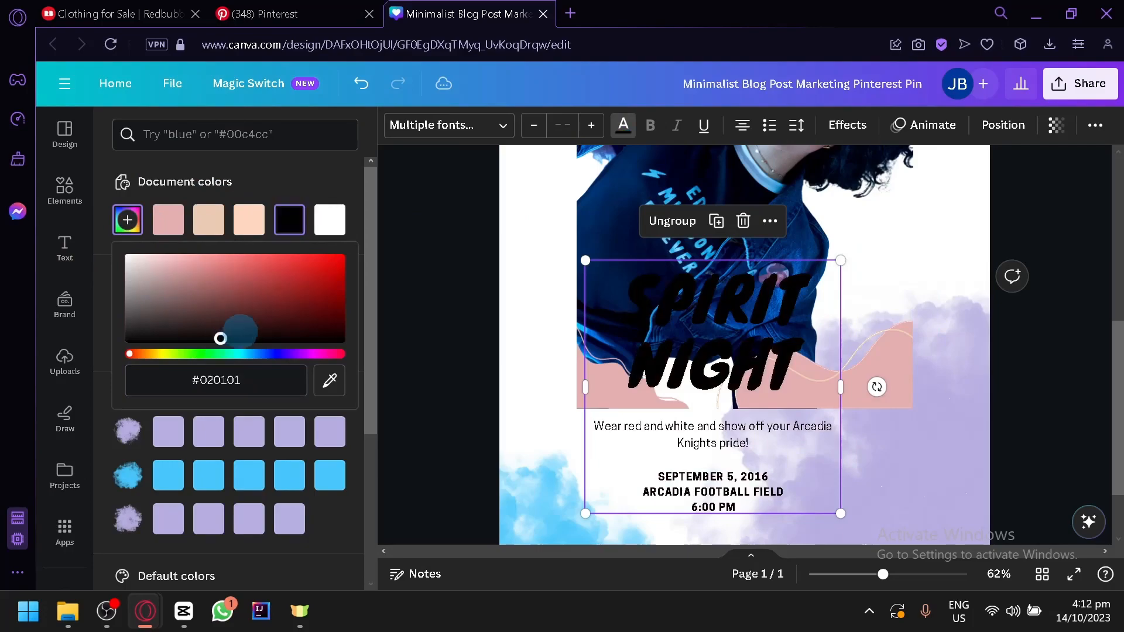
# Step: Delete the description and the date, place and time lines from the Spirit Night text group
pyautogui.moveTo(417, 459); pyautogui.dragTo(404, 379)
pyautogui.scroll(-2, 697, 345)
pyautogui.moveTo(728, 286); pyautogui.dragTo(755, 403)
pyautogui.moveTo(785, 484); pyautogui.dragTo(746, 380)
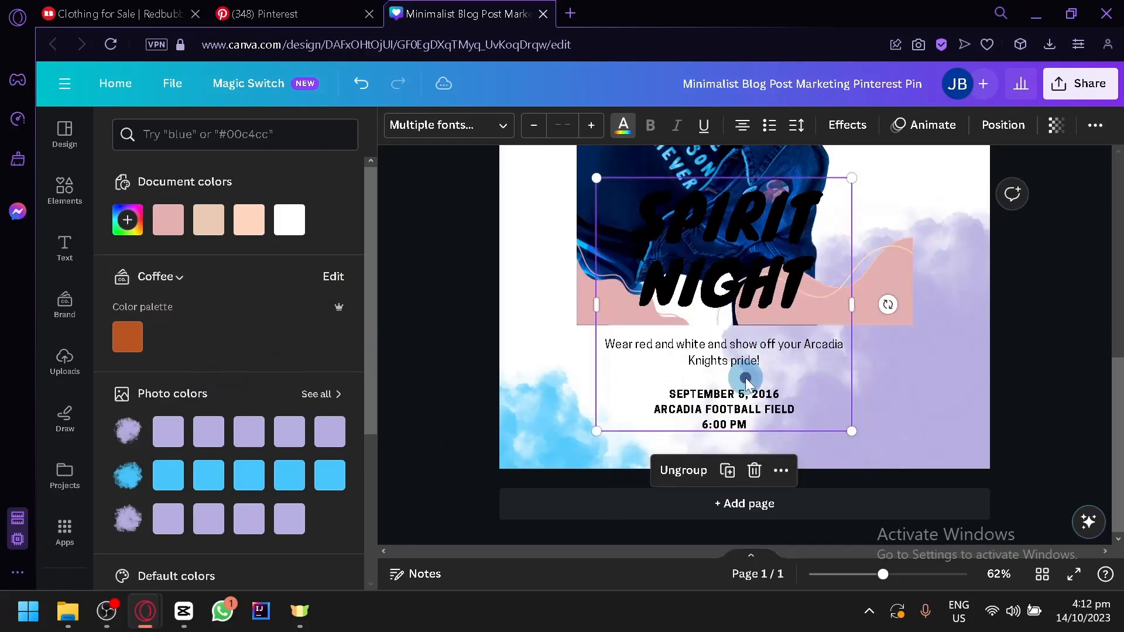
pyautogui.click(742, 351)
pyautogui.press('Delete')
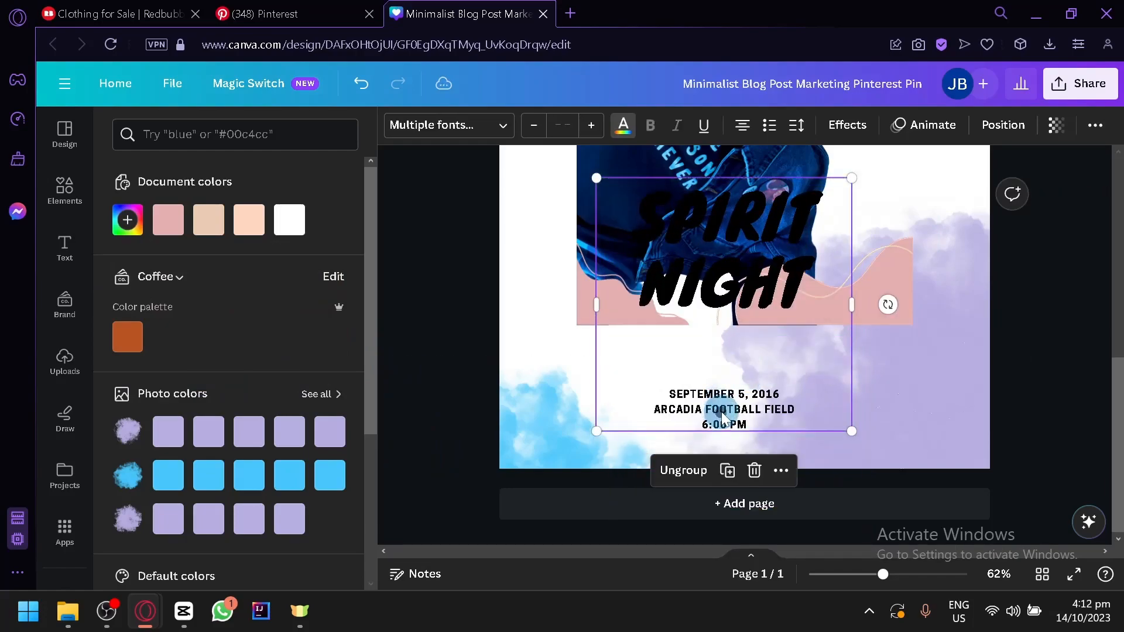
pyautogui.doubleClick(721, 409)
pyautogui.press('Delete')
# Step: Move the SPIRIT NIGHT heading below the photo, near the page's lower edge, and check the Redbubble clothing page
pyautogui.moveTo(765, 297); pyautogui.dragTo(765, 410)
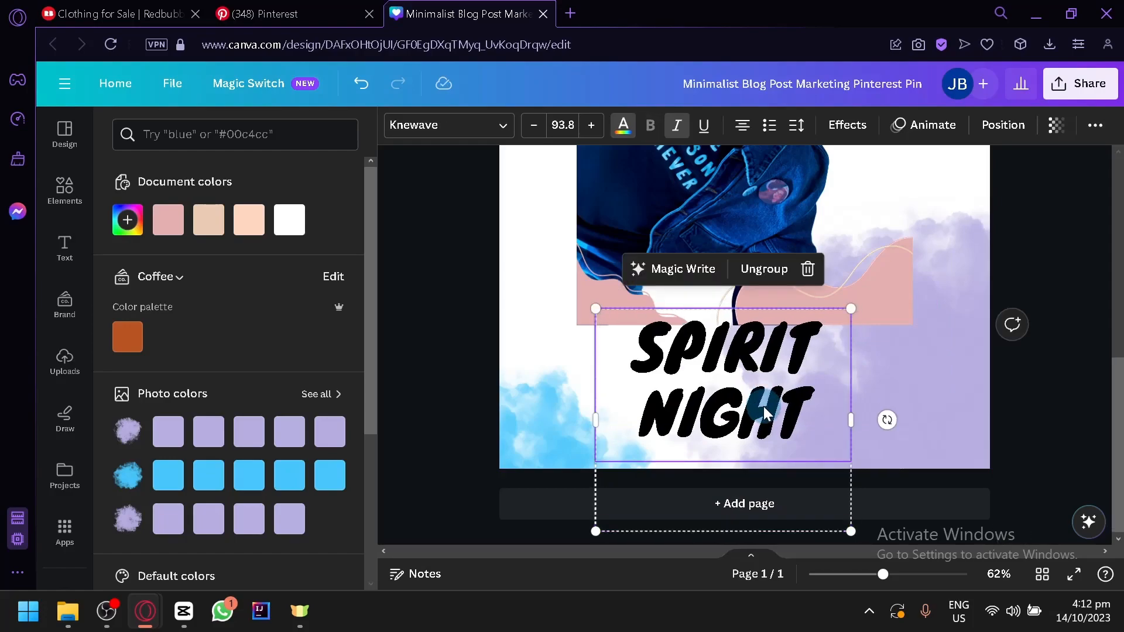
pyautogui.click(140, 13)
pyautogui.click(494, 11)
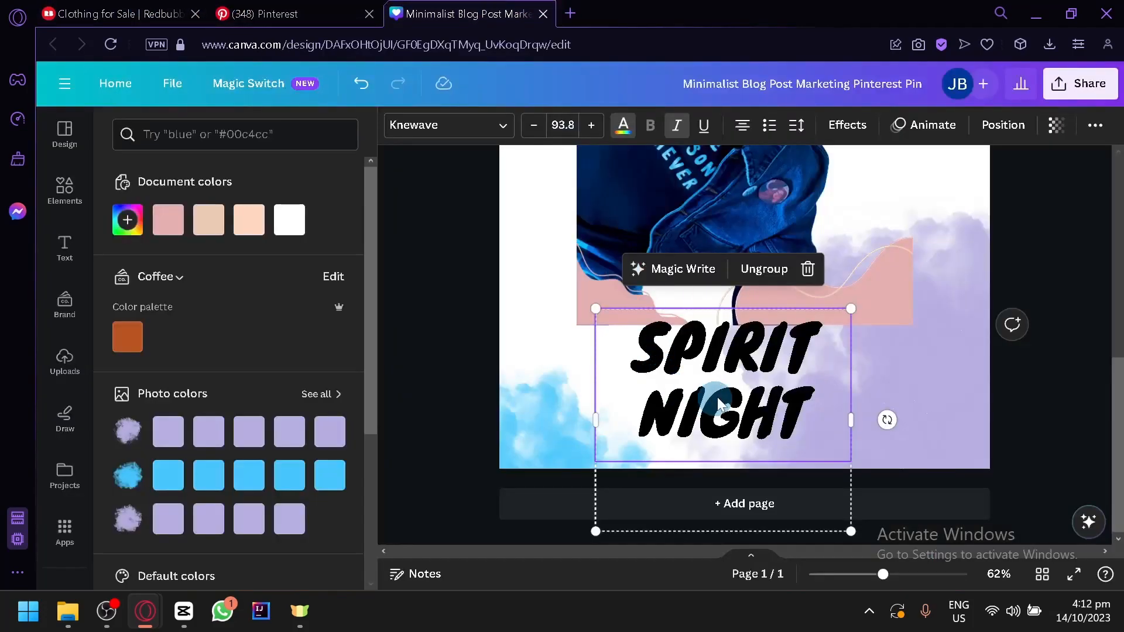
# Step: Replace the SPIRIT NIGHT heading text with "EDDIE MUNSON T-SHIRT"
pyautogui.scroll(2, 932, 359)
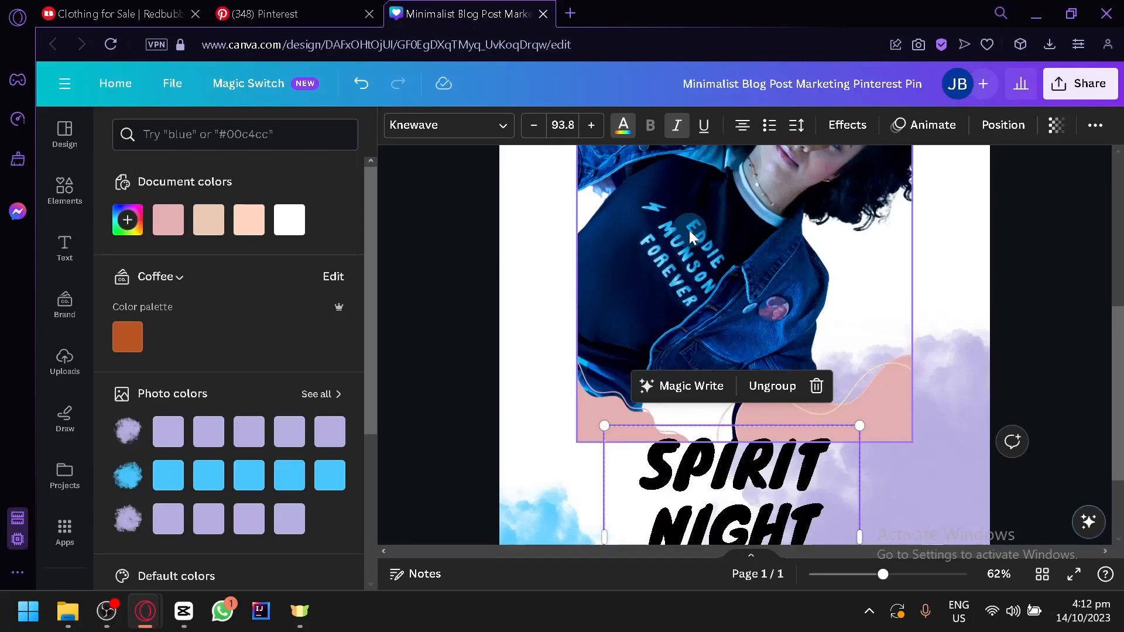
pyautogui.scroll(-2, 701, 310)
pyautogui.click(743, 360)
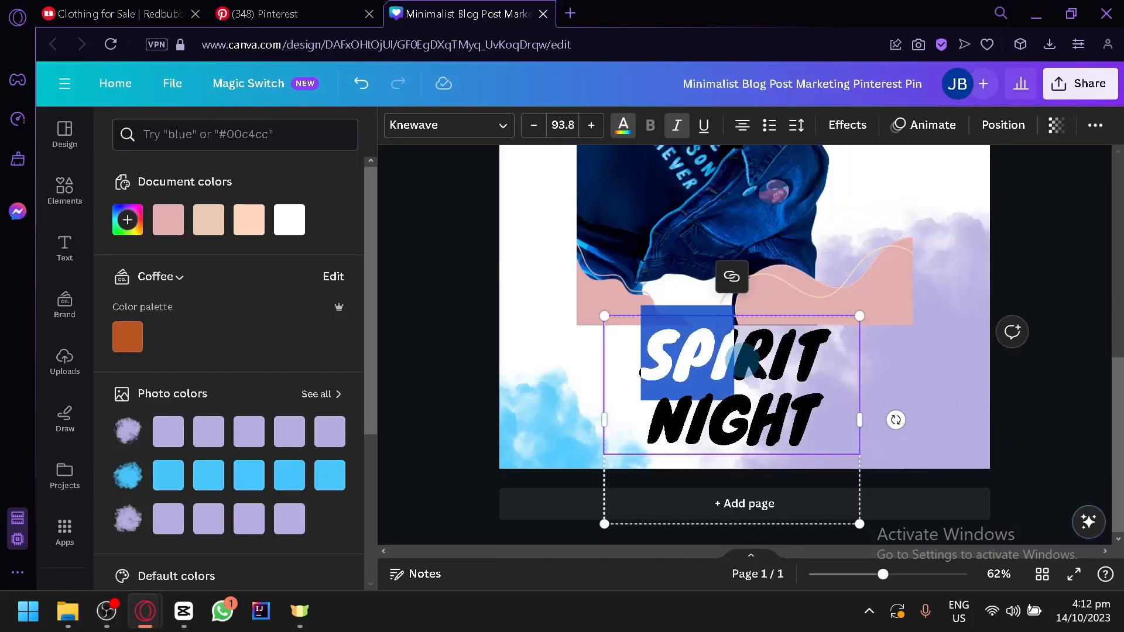
pyautogui.hotkey('ctrl', 'a')
pyautogui.write('EDDIE MUNSON')
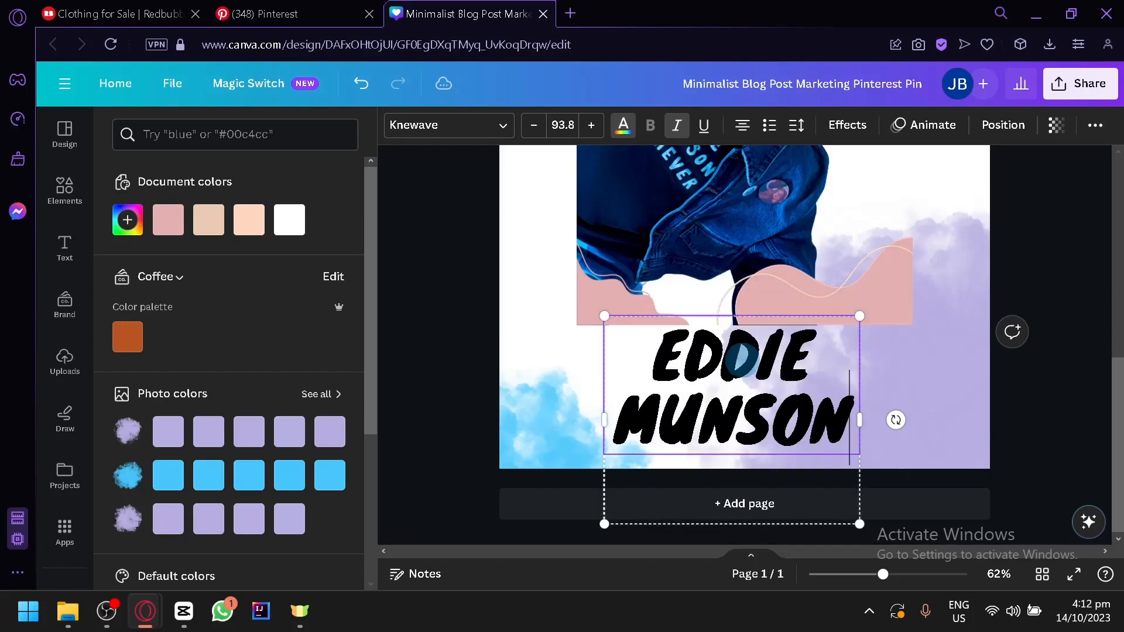
pyautogui.write(' TSH')
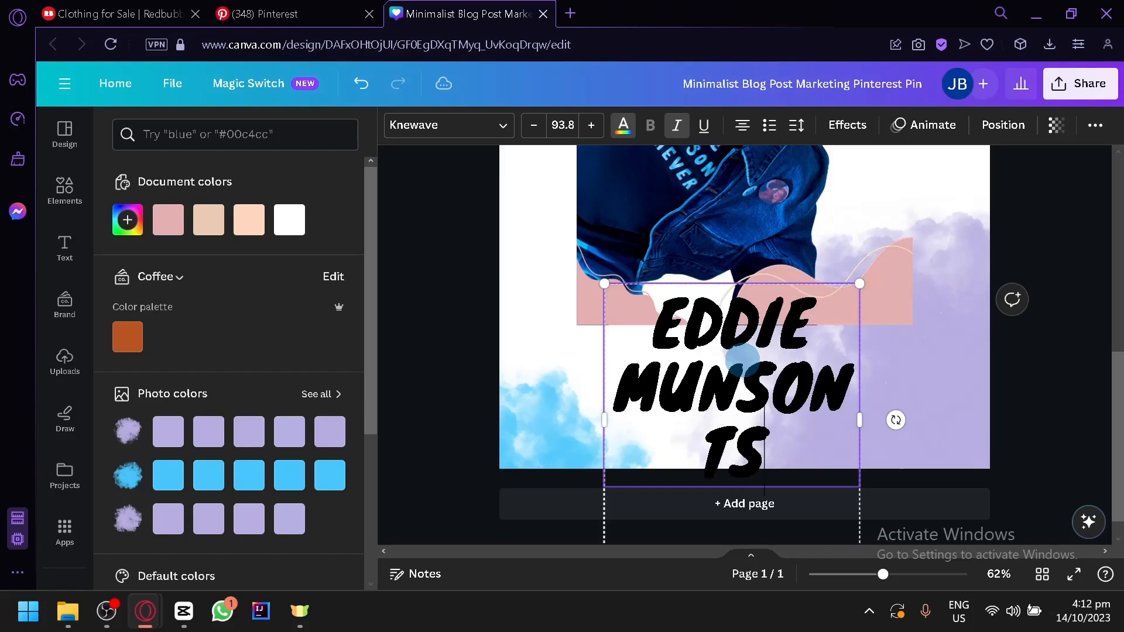
pyautogui.press('BackSpace')
pyautogui.press('BackSpace')
pyautogui.write('-SHIRT')
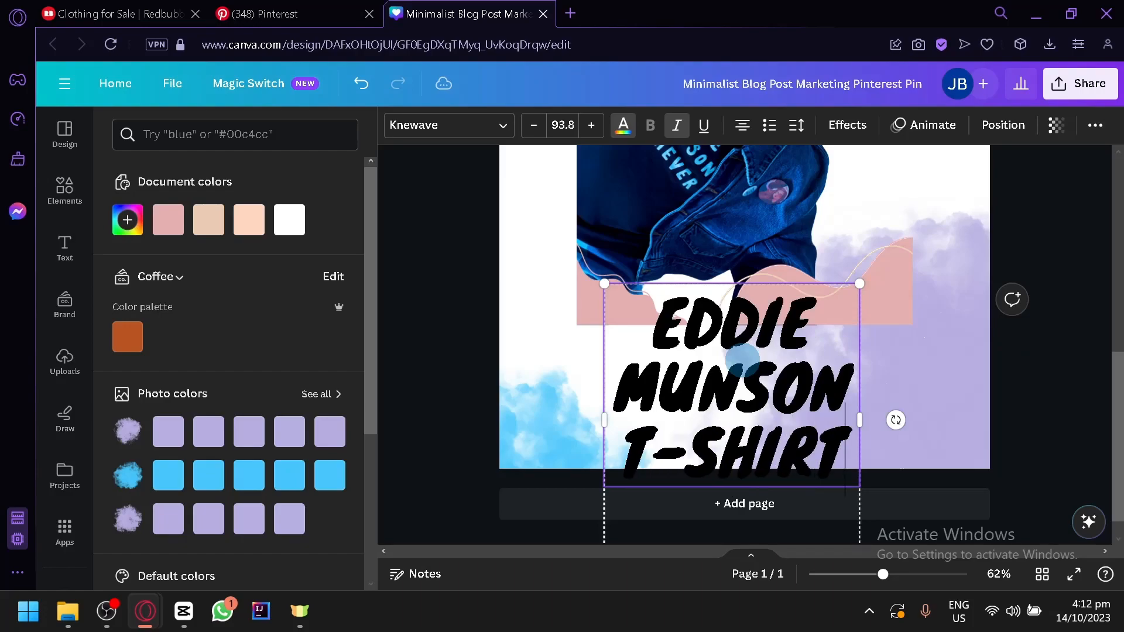
# Step: Move the EDDIE MUNSON T-SHIRT heading to the page's lower-right corner, beside the photo's bottom edge
pyautogui.click(896, 420)
pyautogui.moveTo(802, 423); pyautogui.dragTo(775, 380)
pyautogui.click(1015, 419)
pyautogui.scroll(1, 981, 405)
pyautogui.scroll(-2, 982, 405)
pyautogui.scroll(-2, 982, 405)
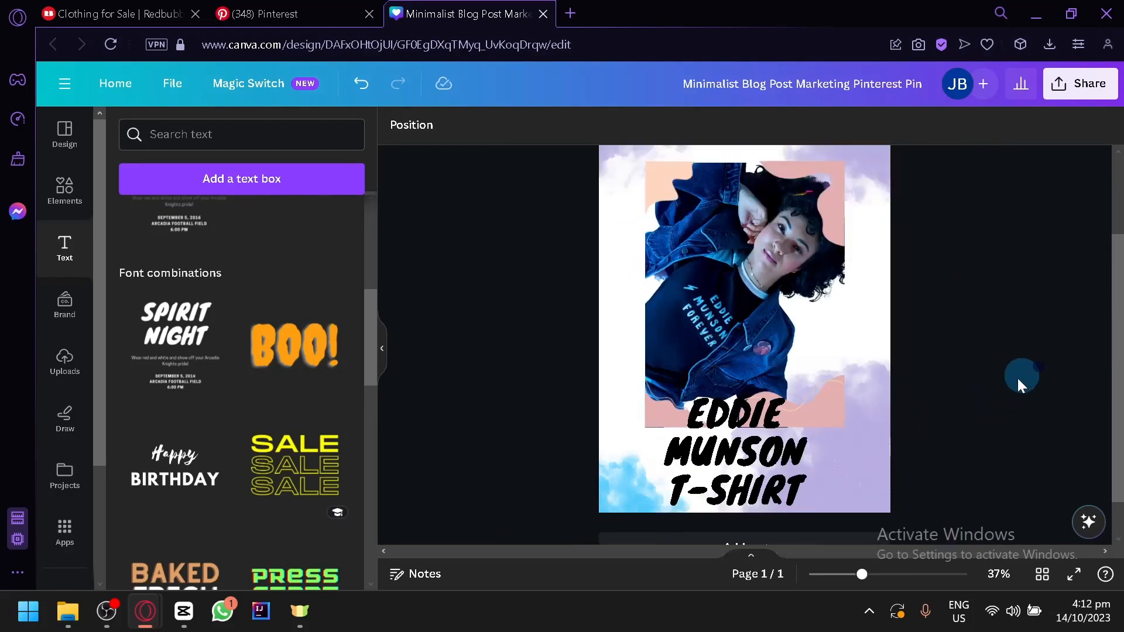
pyautogui.moveTo(766, 479); pyautogui.dragTo(851, 483)
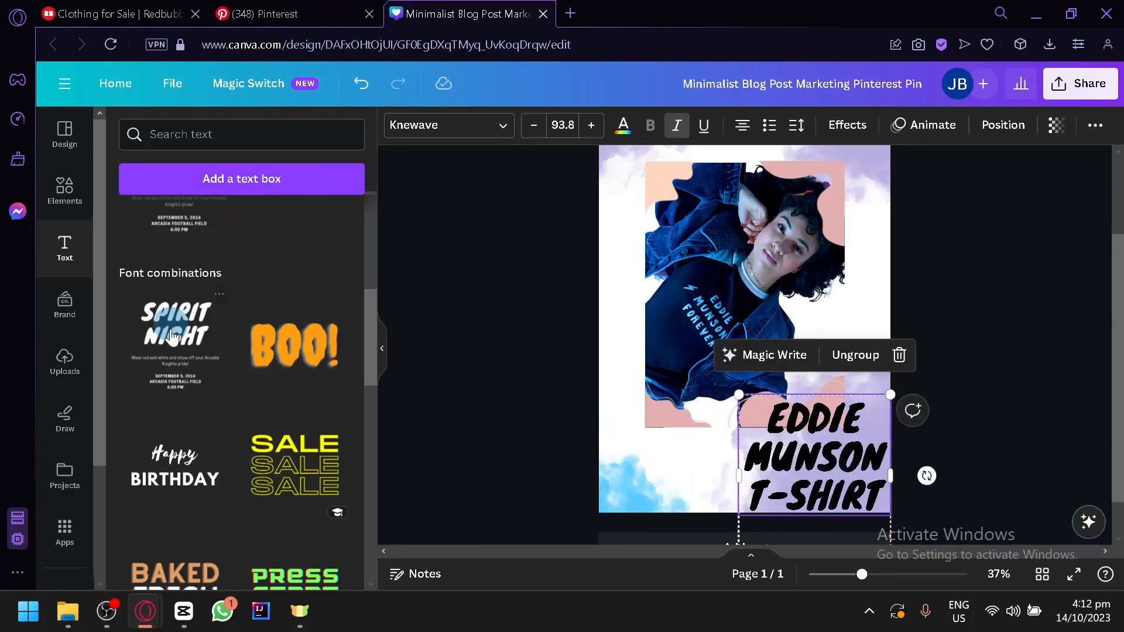
# Step: Add the "Happy Birthday" font combination, ungroup it and delete its "Happy" line
pyautogui.click(169, 481)
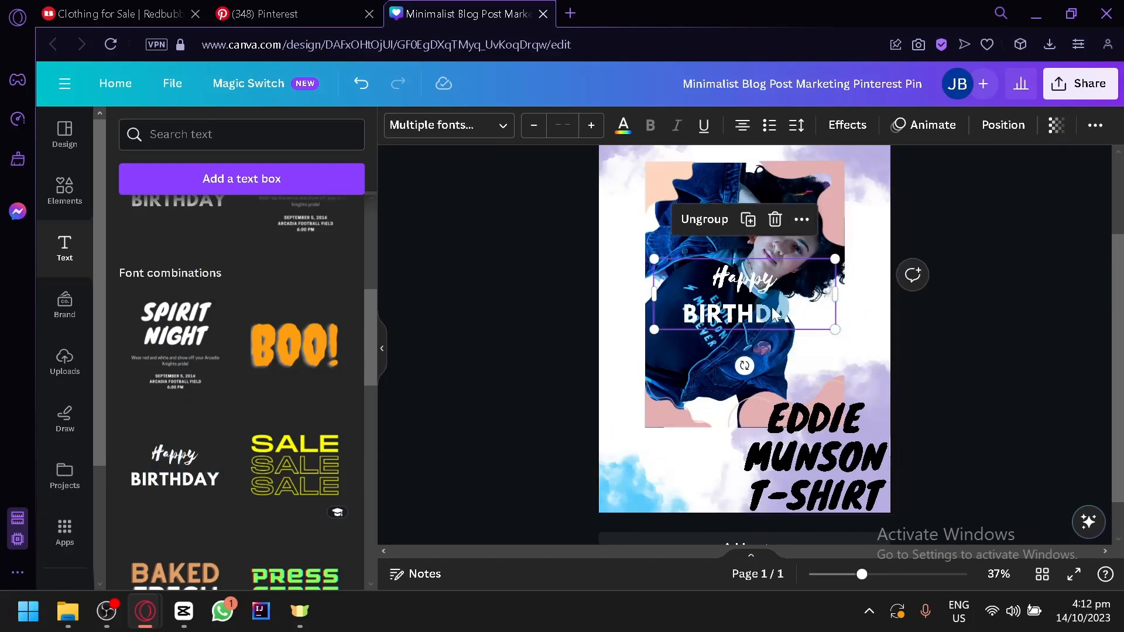
pyautogui.click(768, 310)
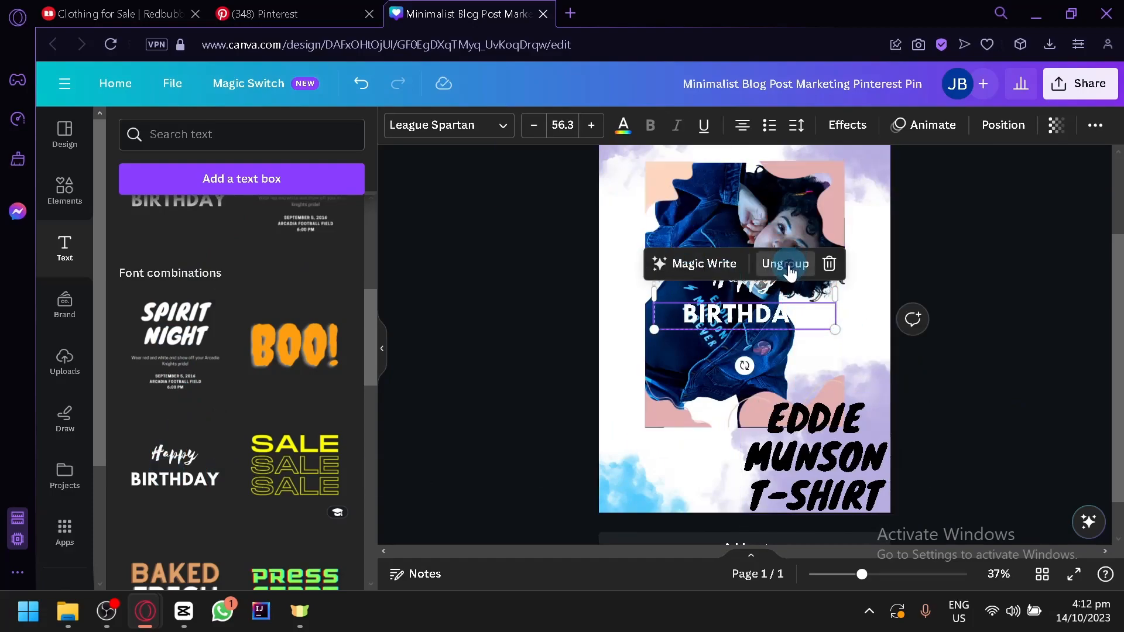
pyautogui.click(786, 265)
pyautogui.click(704, 339)
pyautogui.click(729, 287)
pyautogui.press('Delete')
# Step: Set the BIRTHDAY text's color to black and replace its wording with "BUY NOW AT REDBUBBLE"
pyautogui.doubleClick(730, 310)
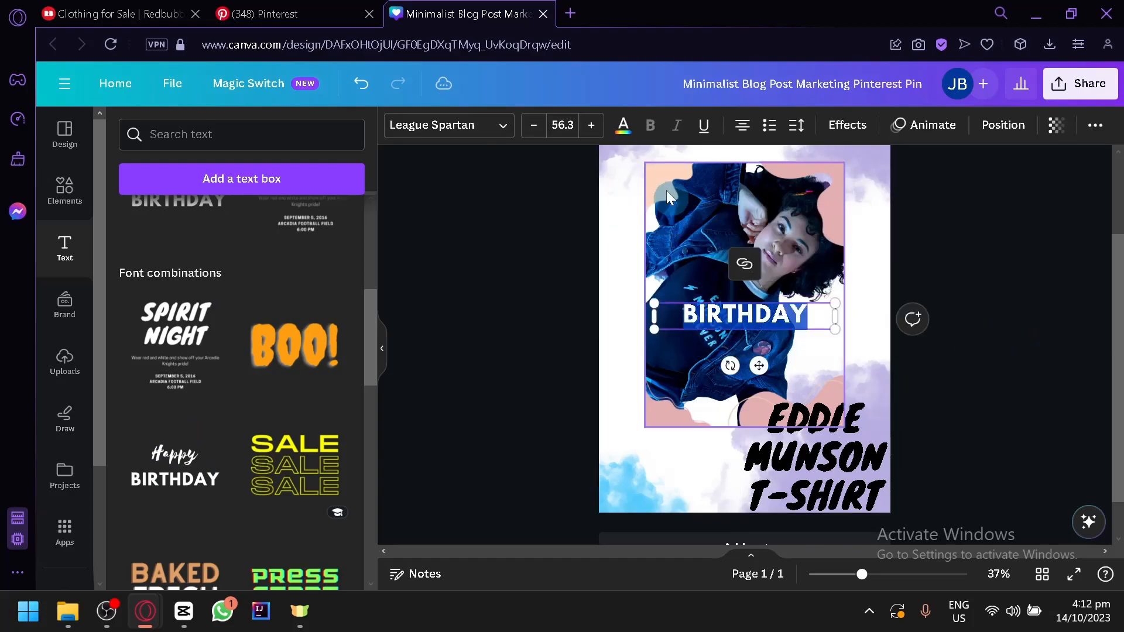
pyautogui.click(623, 124)
pyautogui.click(180, 228)
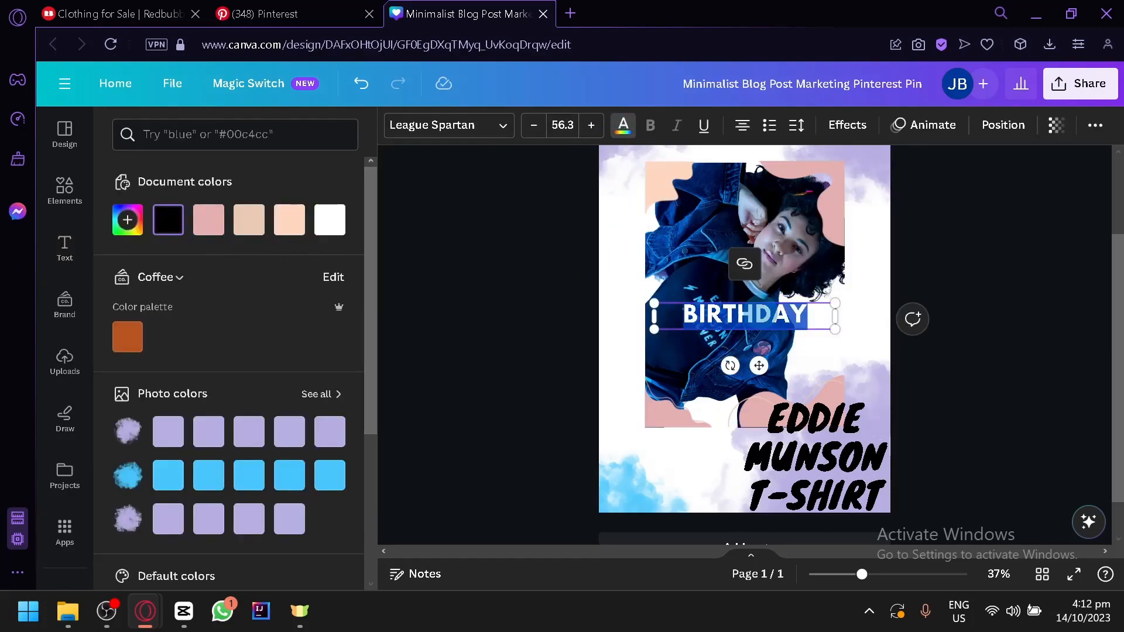
pyautogui.press('BackSpace')
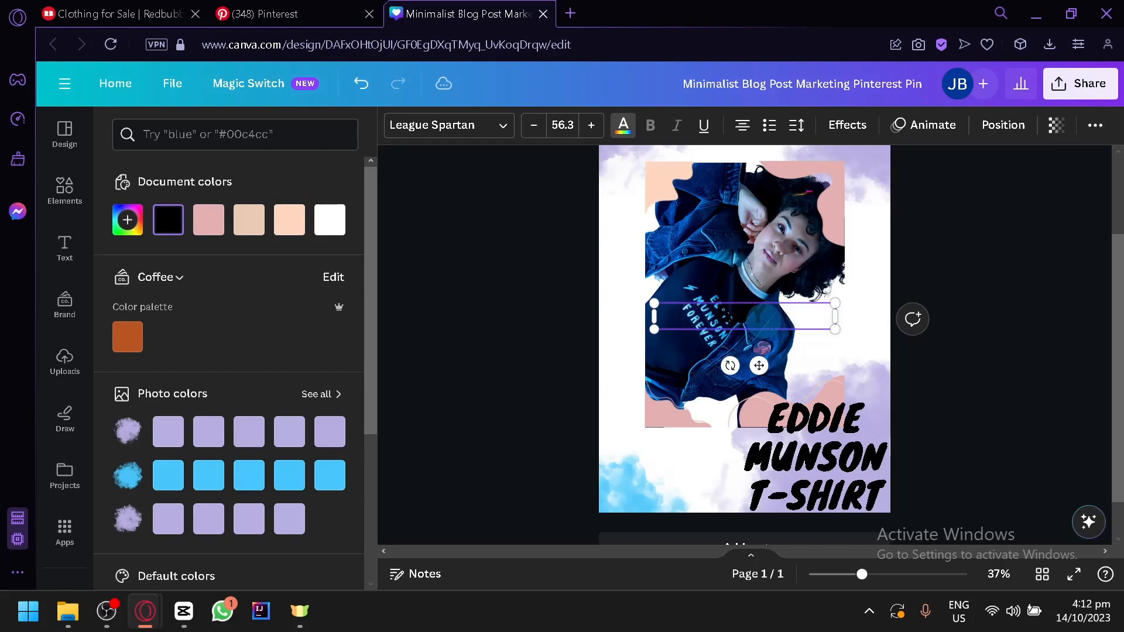
pyautogui.write('BUY NOW AT ')
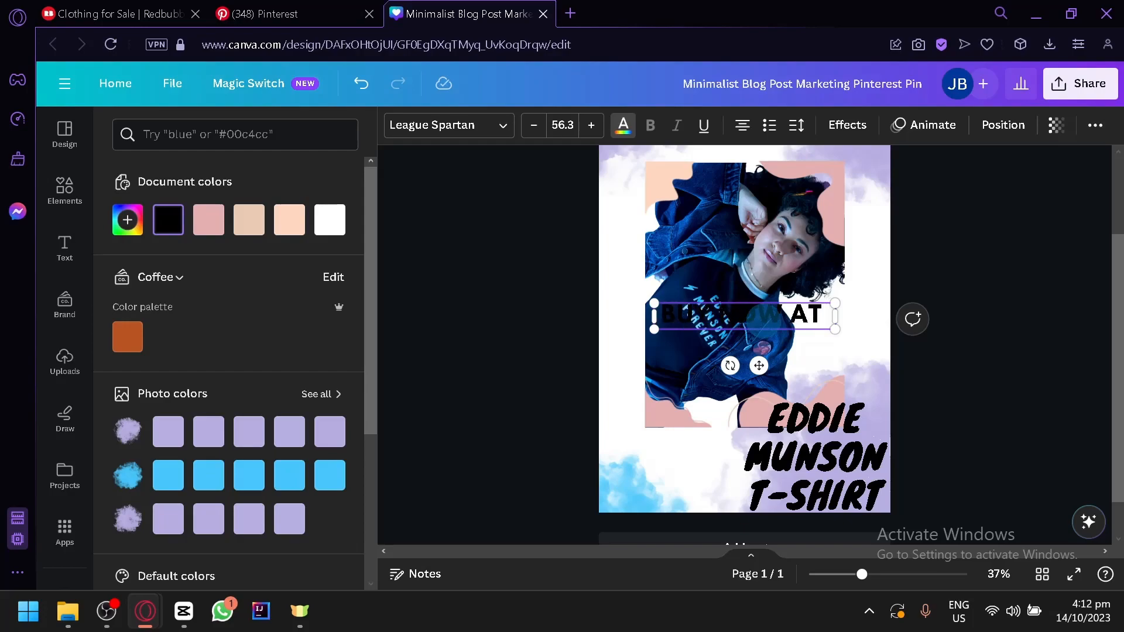
pyautogui.write('REDBUBBLE')
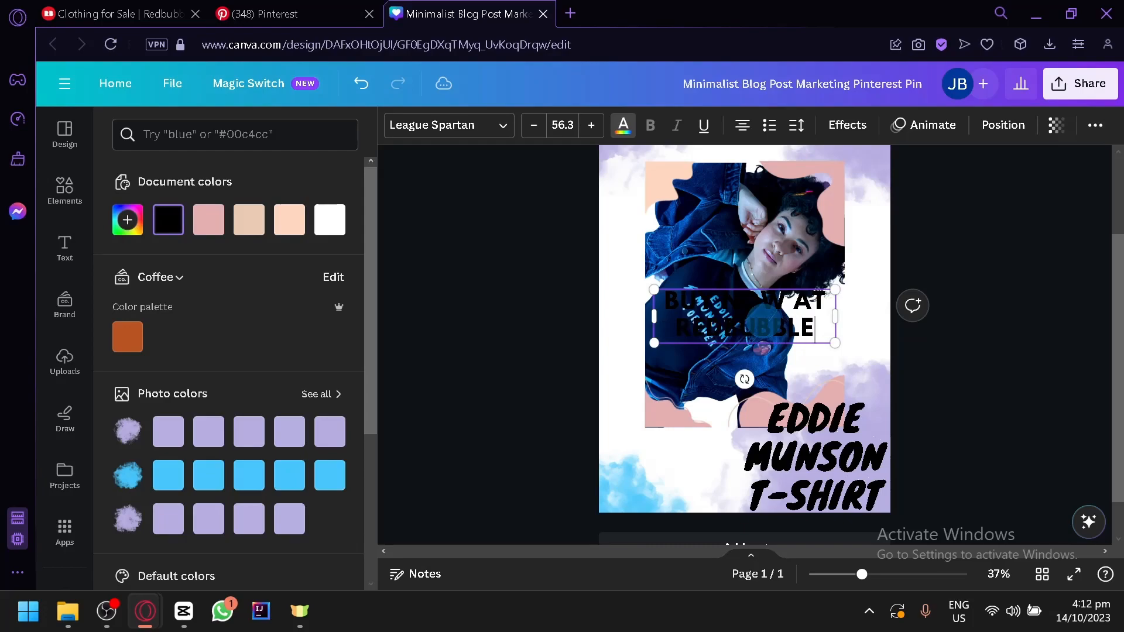
# Step: Shrink the BUY NOW AT REDBUBBLE text to a font size of about 24.7 and place it just below the photo's lower-left corner
pyautogui.click(933, 360)
pyautogui.moveTo(802, 331); pyautogui.dragTo(774, 253)
pyautogui.click(806, 353)
pyautogui.click(796, 339)
pyautogui.moveTo(796, 340); pyautogui.dragTo(662, 439)
pyautogui.moveTo(696, 440); pyautogui.dragTo(693, 441)
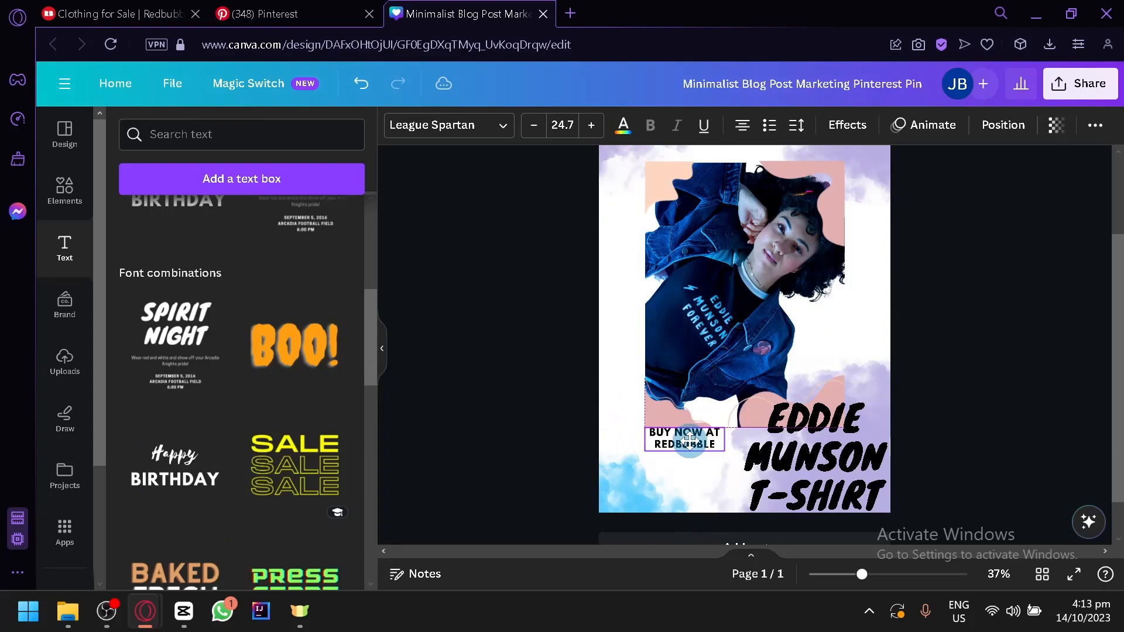
pyautogui.click(978, 391)
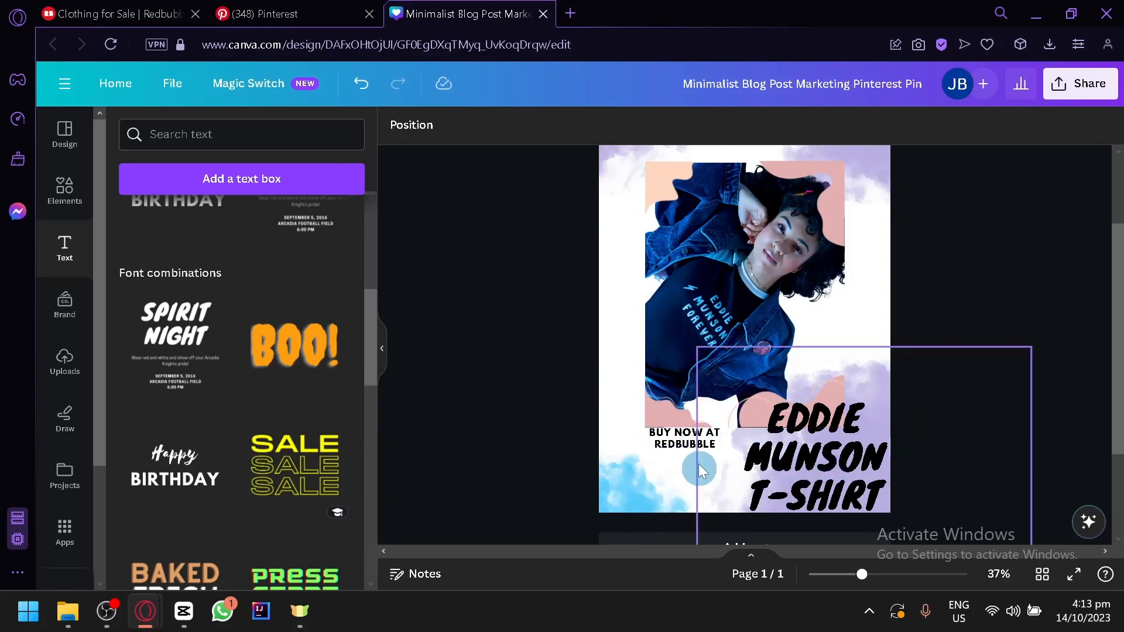
pyautogui.moveTo(680, 444); pyautogui.dragTo(681, 452)
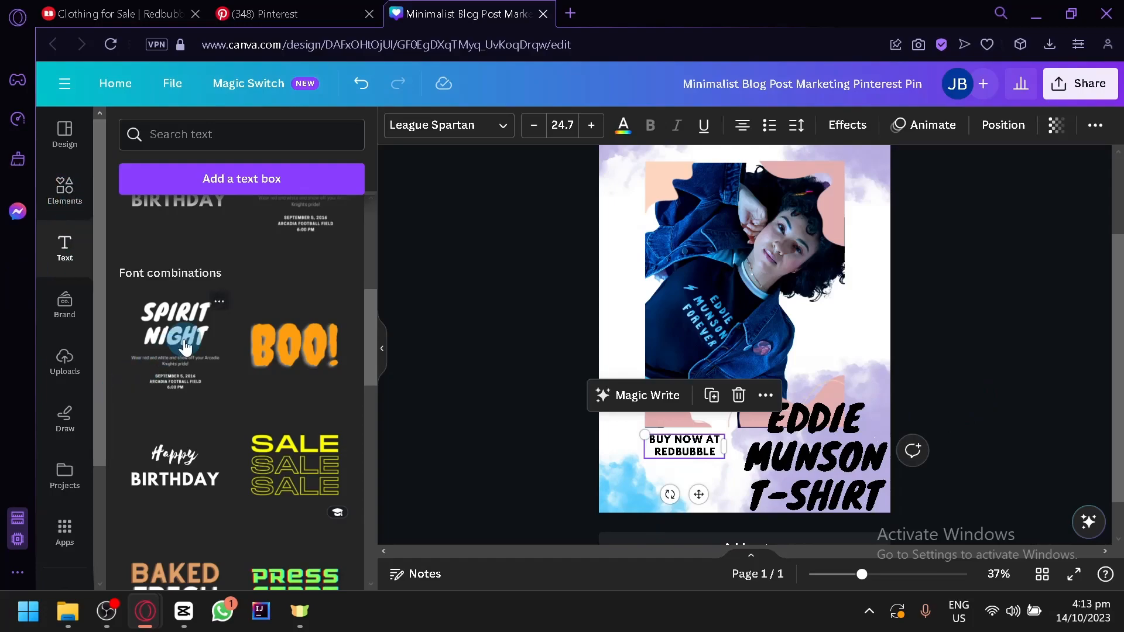
# Step: Move the EDDIE MUNSON T-SHIRT heading to the page's upper-left corner, overlapping the top of the photo
pyautogui.scroll(-4, 183, 348)
pyautogui.click(502, 320)
pyautogui.scroll(1, 502, 319)
pyautogui.scroll(-2, 820, 310)
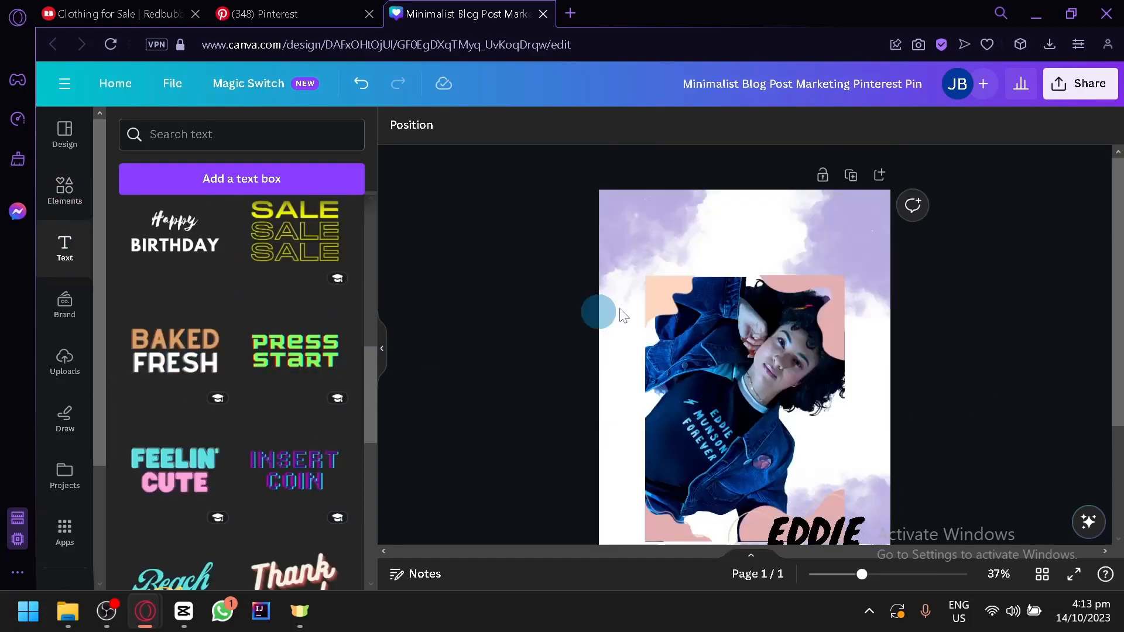
pyautogui.moveTo(851, 455); pyautogui.dragTo(714, 181)
pyautogui.scroll(2, 715, 299)
pyautogui.moveTo(715, 299); pyautogui.dragTo(713, 290)
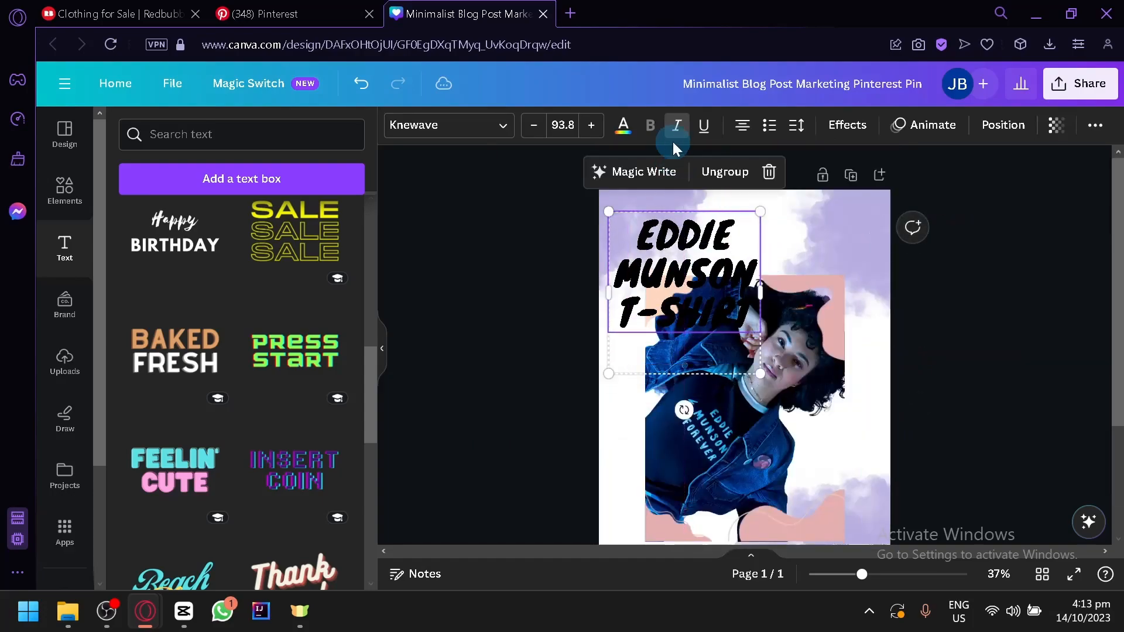
# Step: Apply the Background text effect to the EDDIE MUNSON T-SHIRT heading and color it with the document's pink
pyautogui.click(834, 131)
pyautogui.click(151, 330)
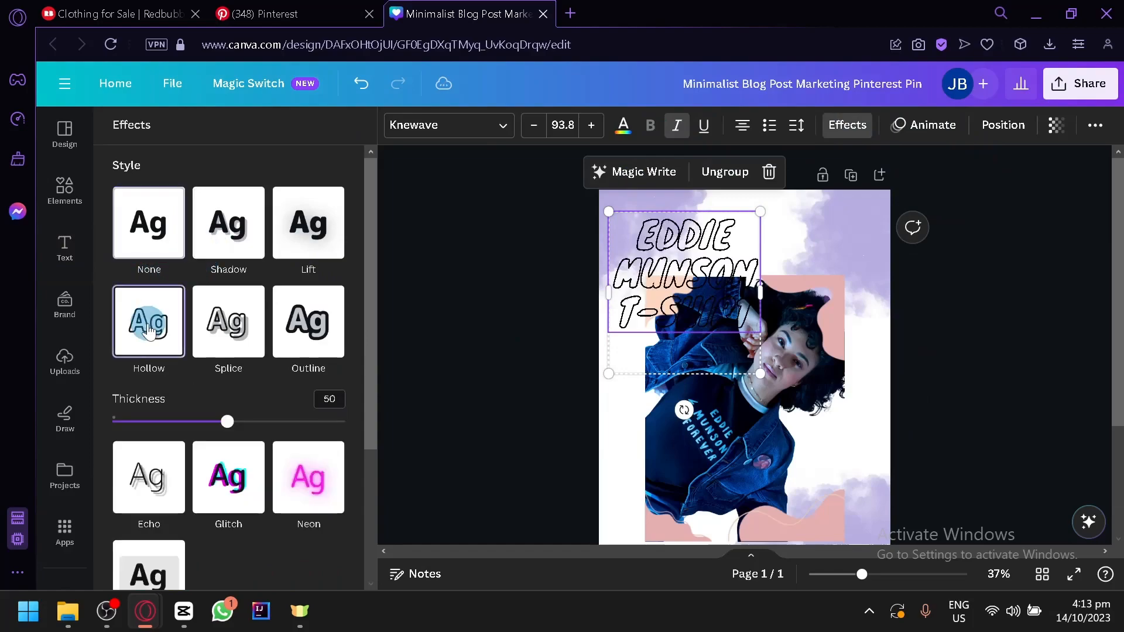
pyautogui.scroll(-2, 246, 351)
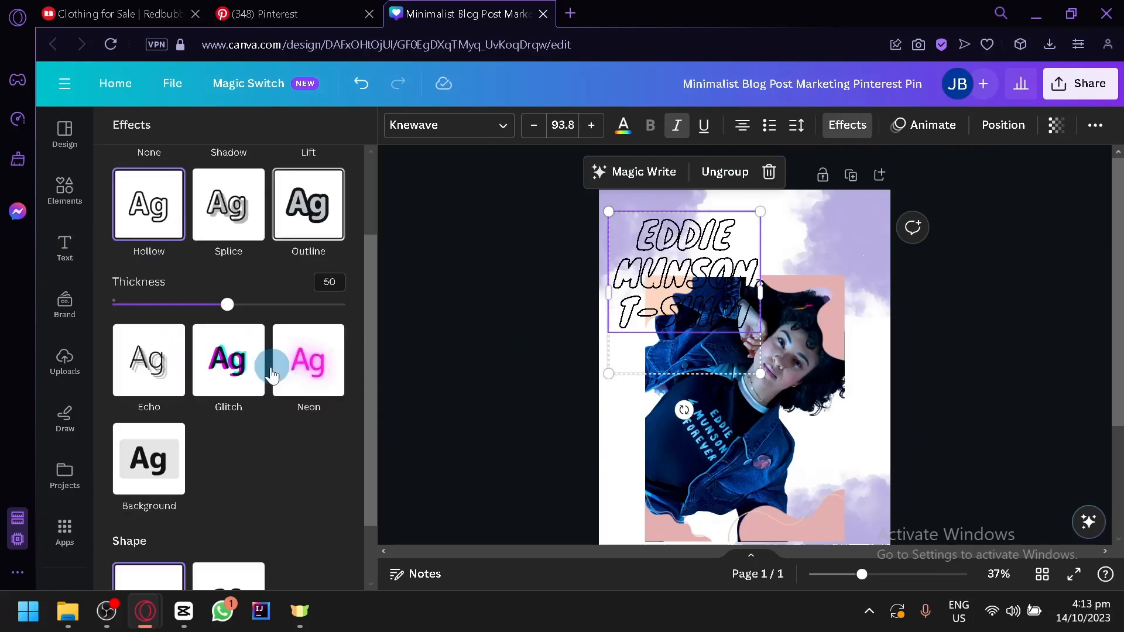
pyautogui.click(164, 490)
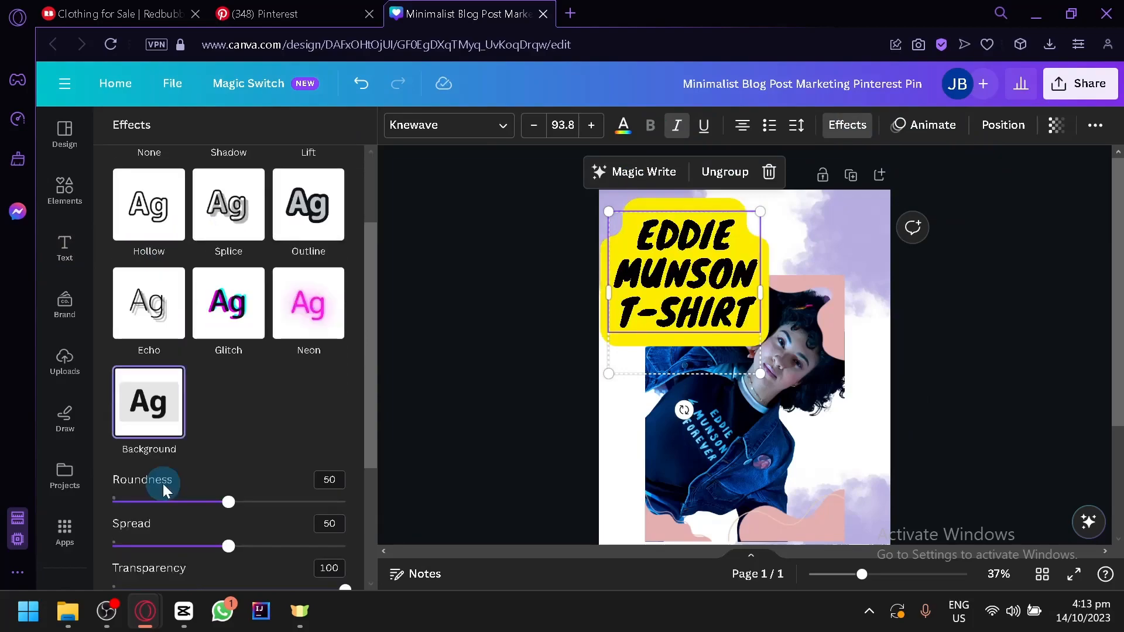
pyautogui.scroll(-2, 230, 432)
pyautogui.click(332, 497)
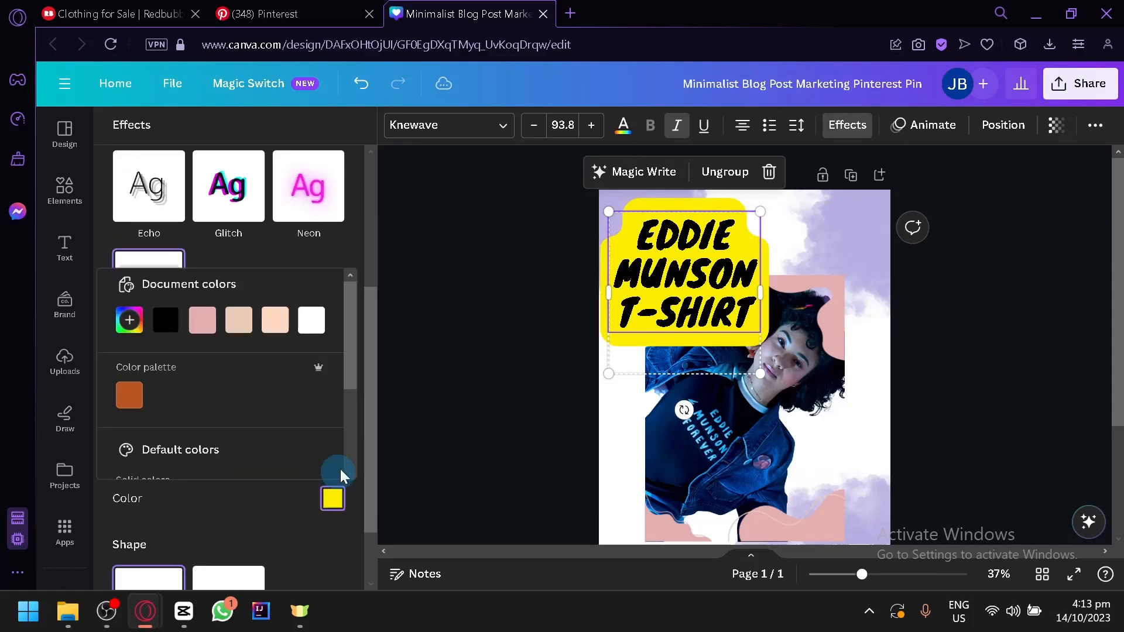
pyautogui.click(202, 325)
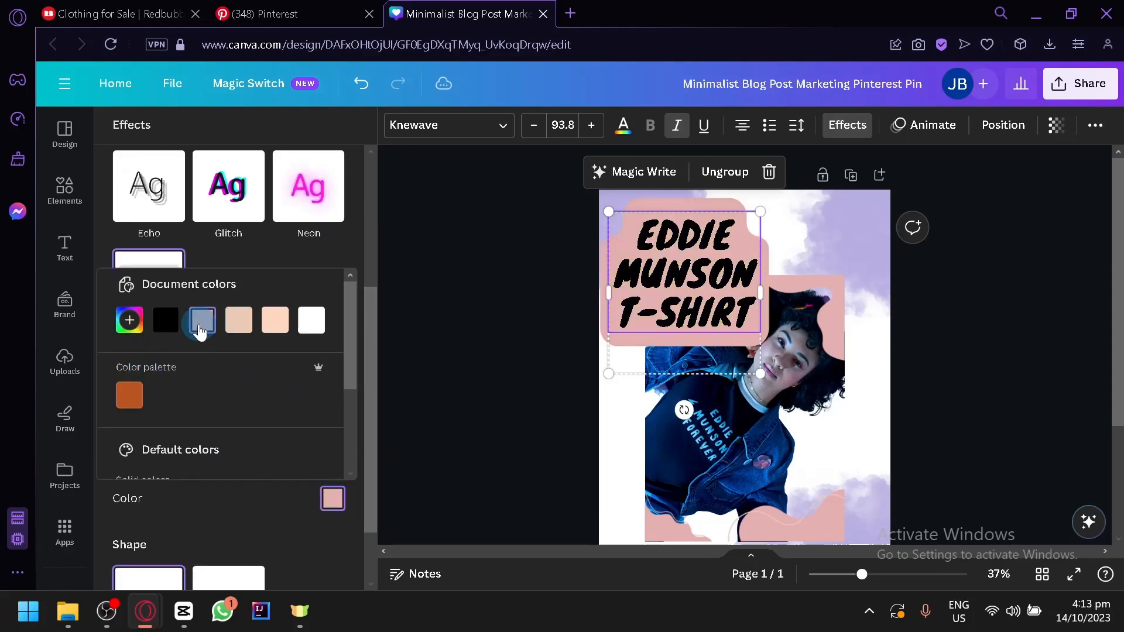
# Step: Shrink the EDDIE MUNSON T-SHIRT heading to a font size of about 66.7 in the page's upper-left corner and review the design
pyautogui.click(488, 302)
pyautogui.moveTo(714, 301)
pyautogui.mouseDown()
pyautogui.moveTo(733, 283)
pyautogui.moveTo(716, 302)
pyautogui.mouseUp()
pyautogui.moveTo(755, 366); pyautogui.dragTo(725, 332)
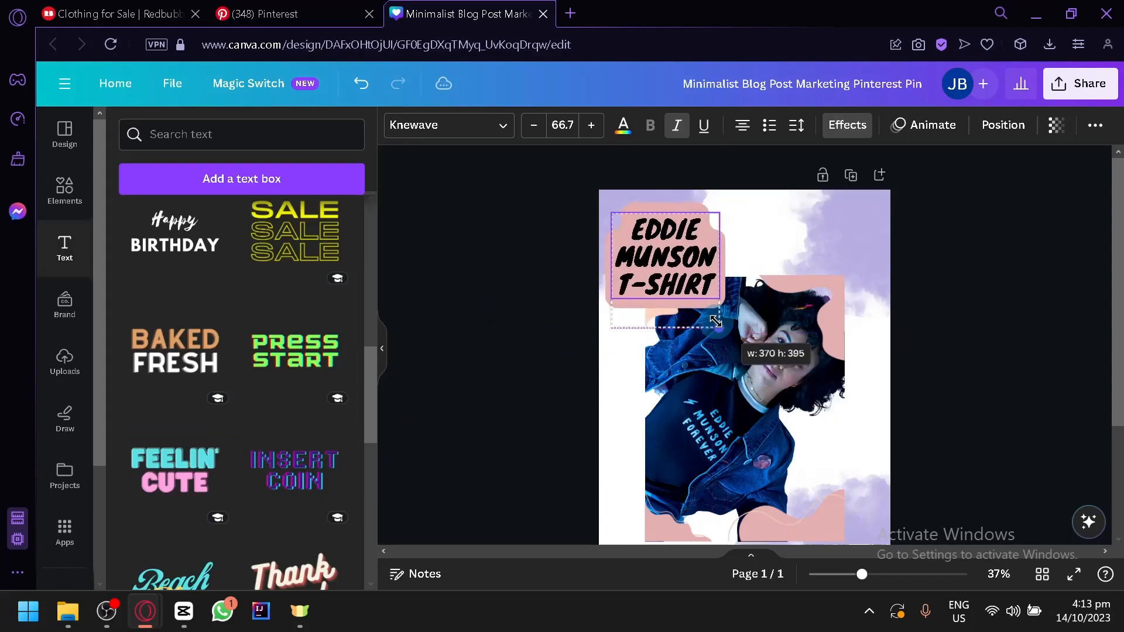
pyautogui.click(953, 345)
pyautogui.scroll(-4, 965, 343)
pyautogui.scroll(4, 873, 366)
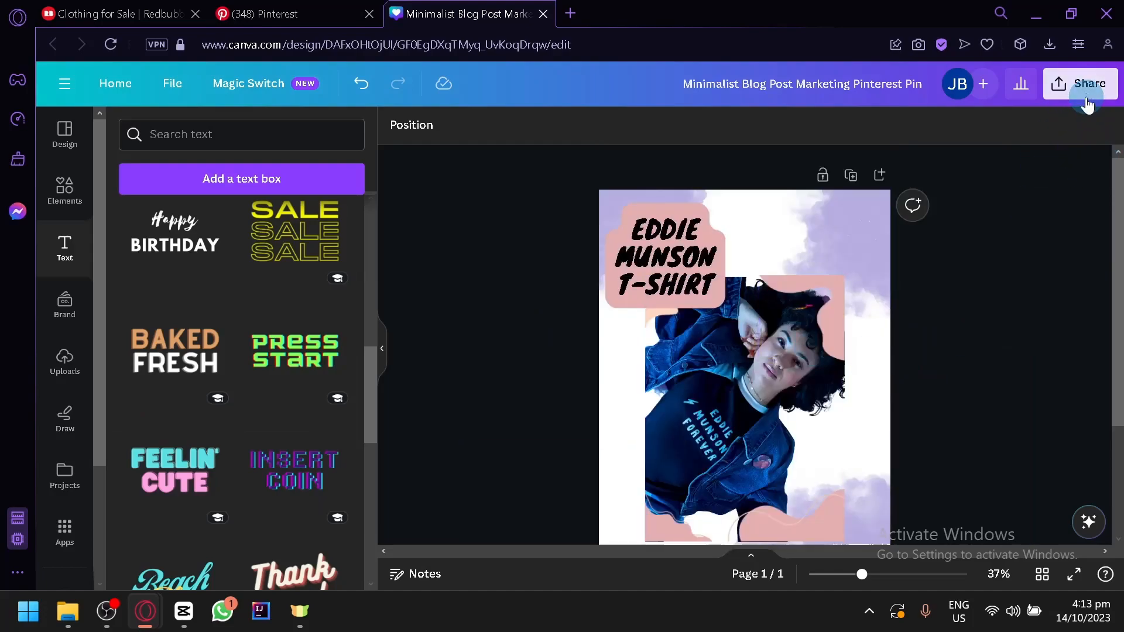
# Step: Download the finished pin design as a PNG file
pyautogui.click(1080, 84)
pyautogui.click(966, 473)
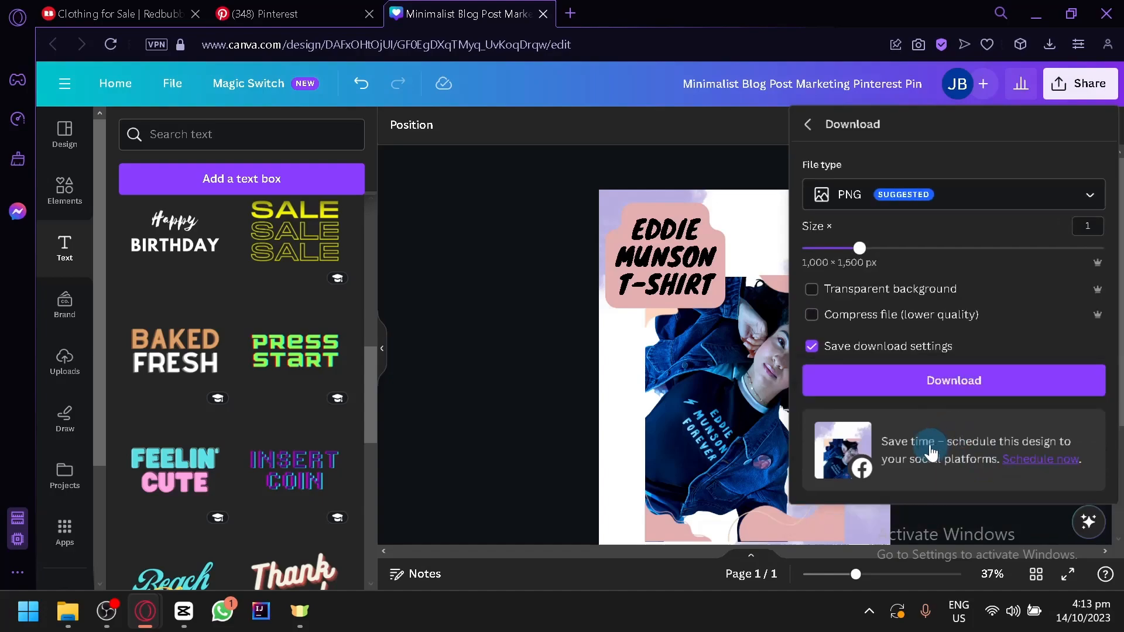
pyautogui.click(943, 386)
# Step: Switch to Pinterest, start a new Pin, and check the design's download progress in Canva
pyautogui.click(330, 13)
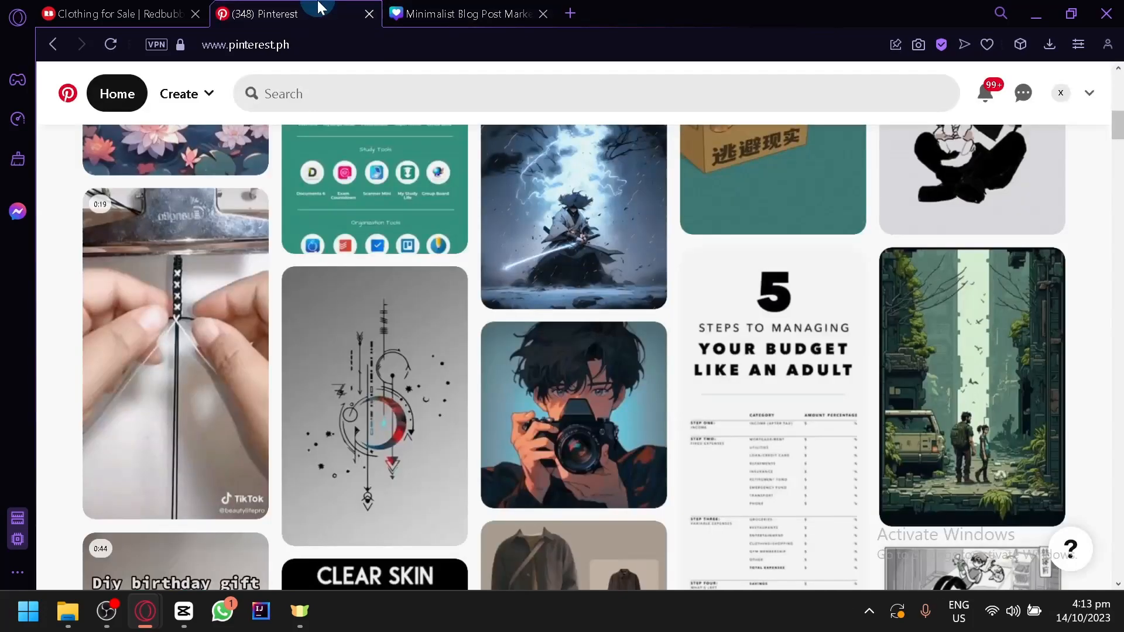
pyautogui.scroll(-5, 196, 133)
pyautogui.click(210, 96)
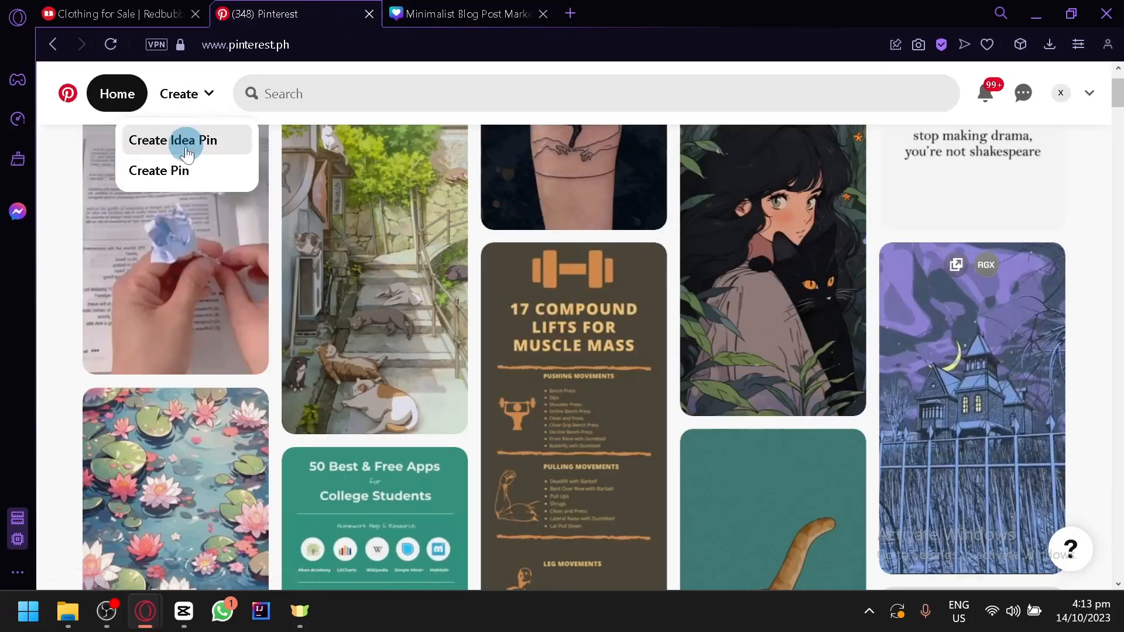
pyautogui.click(181, 168)
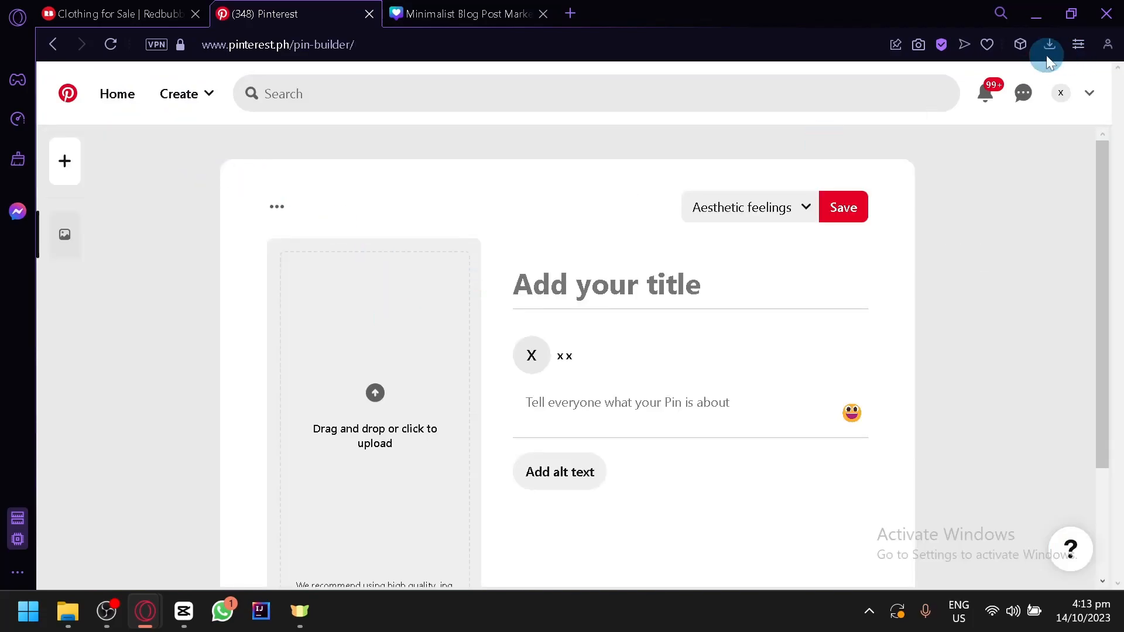
pyautogui.click(507, 8)
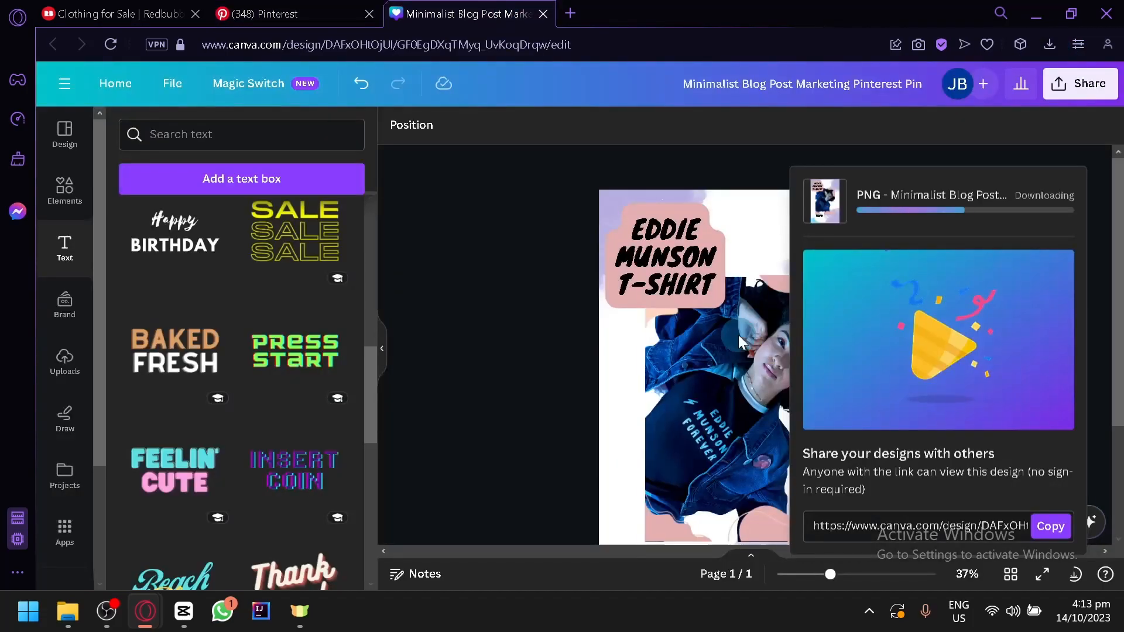
pyautogui.click(224, 8)
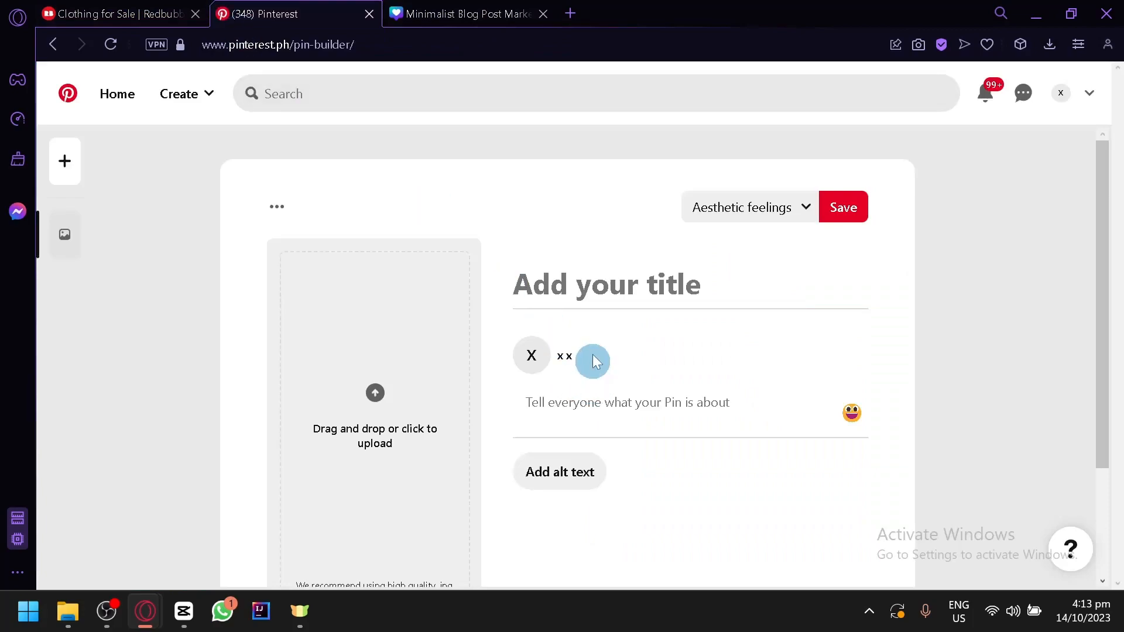
# Step: Enter "EDDIE MUNSON TSHIRT!!" as the Pin's title
pyautogui.click(606, 291)
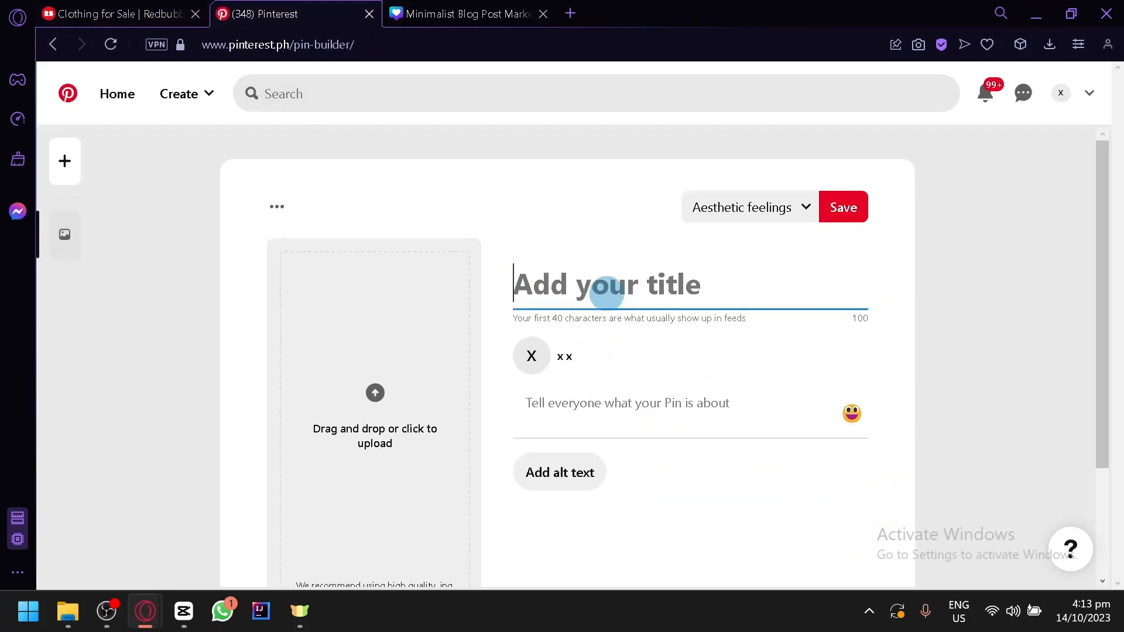
pyautogui.write('T')
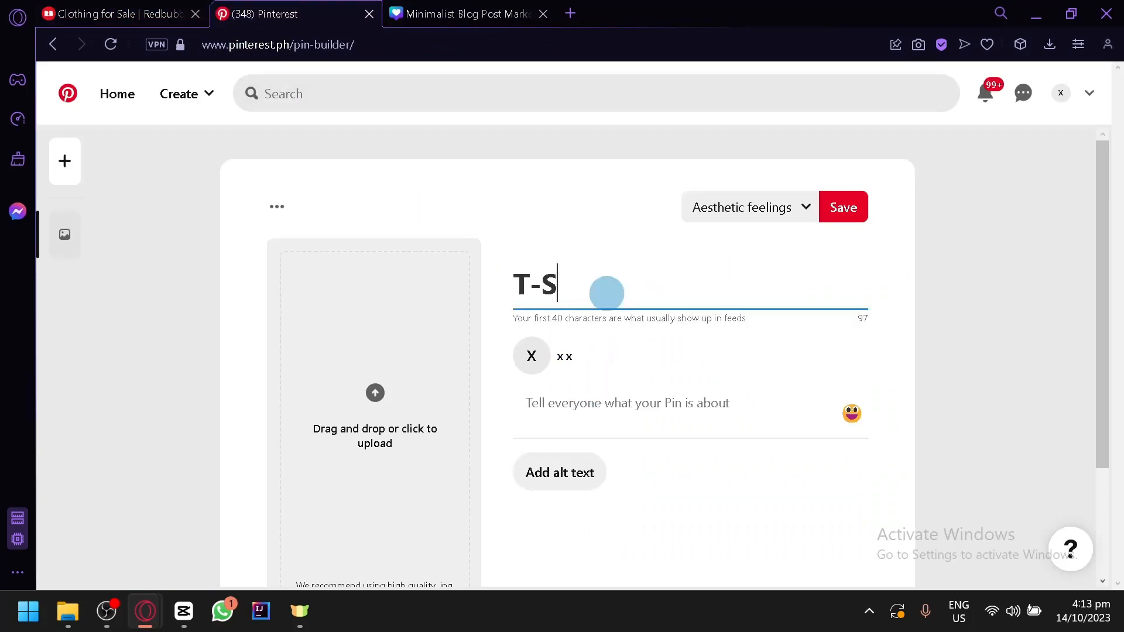
pyautogui.write('-S')
pyautogui.press('BackSpace')
pyautogui.press('BackSpace')
pyautogui.click(606, 292)
pyautogui.press('BackSpace')
pyautogui.write('EDDIE MUNSON TSHIRT!!')
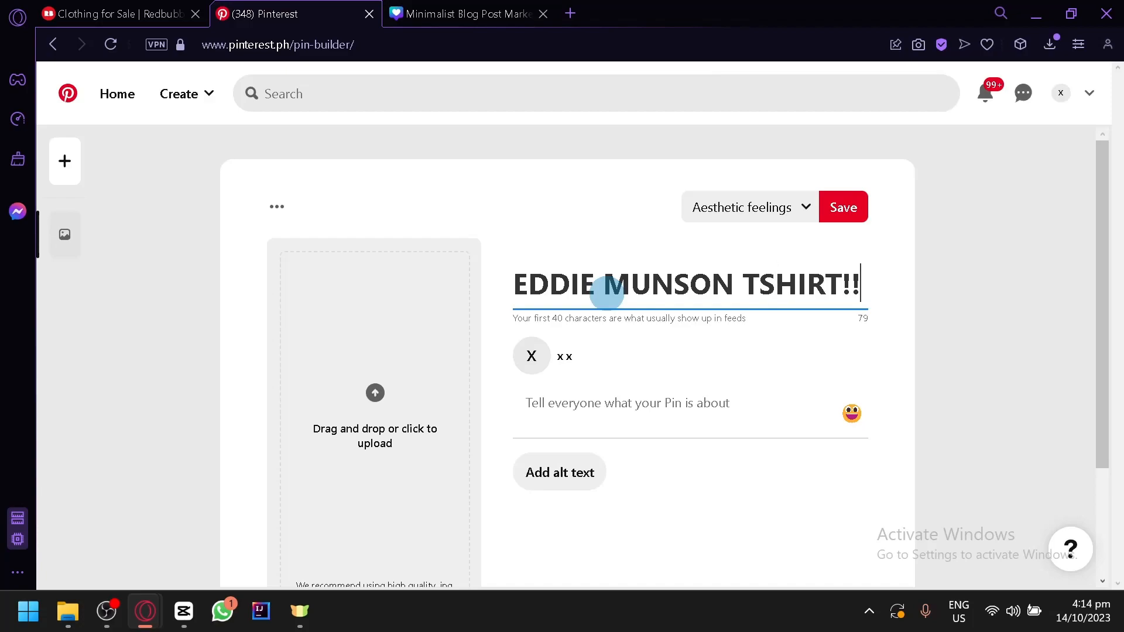
# Step: Check the Redbubble clothing page and enter "ONLY FOR 99$ BUY NOW!" as the Pin's description
pyautogui.scroll(-2, 606, 293)
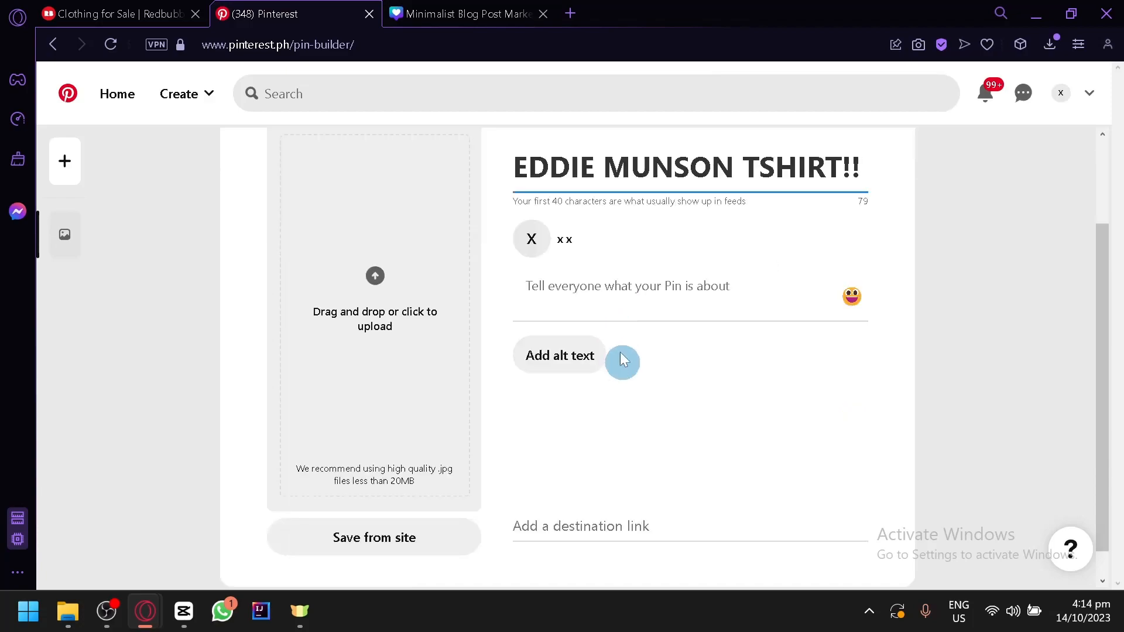
pyautogui.click(627, 285)
pyautogui.click(138, 7)
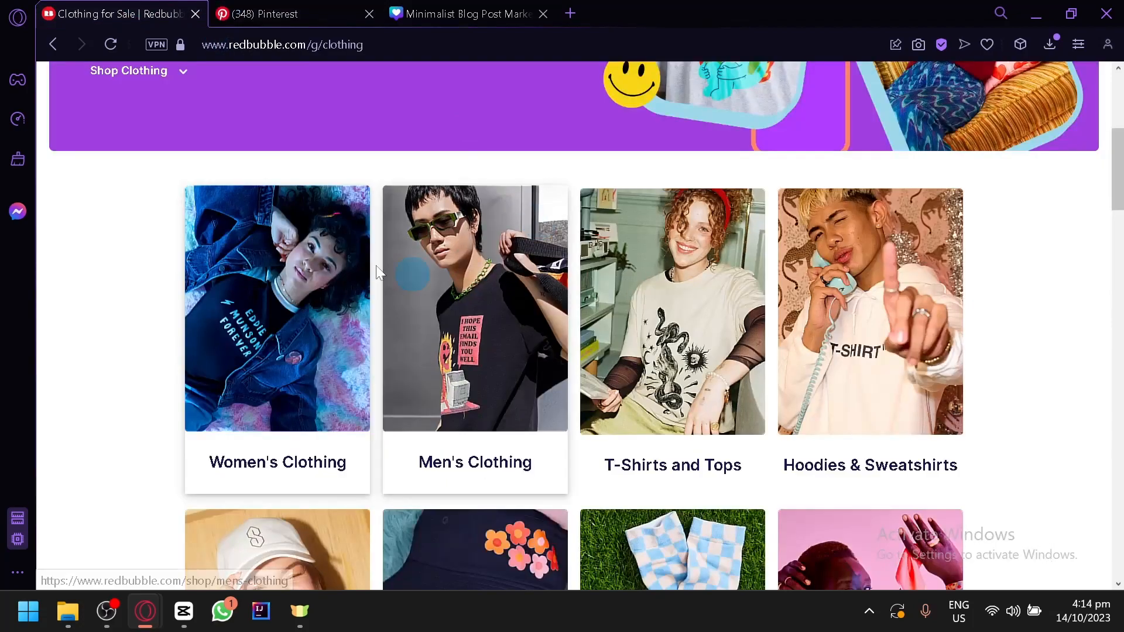
pyautogui.click(326, 7)
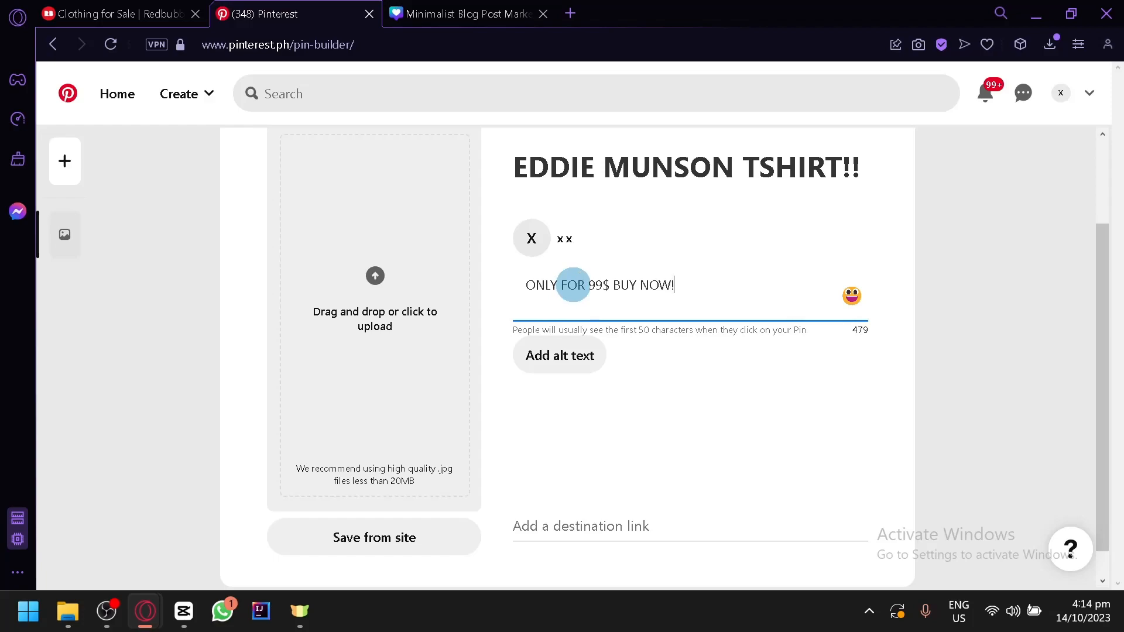
# Step: Add the downloaded T-shirt design PNG to the Pin as its image and look over the draft
pyautogui.click(1051, 46)
pyautogui.moveTo(849, 156); pyautogui.dragTo(417, 270)
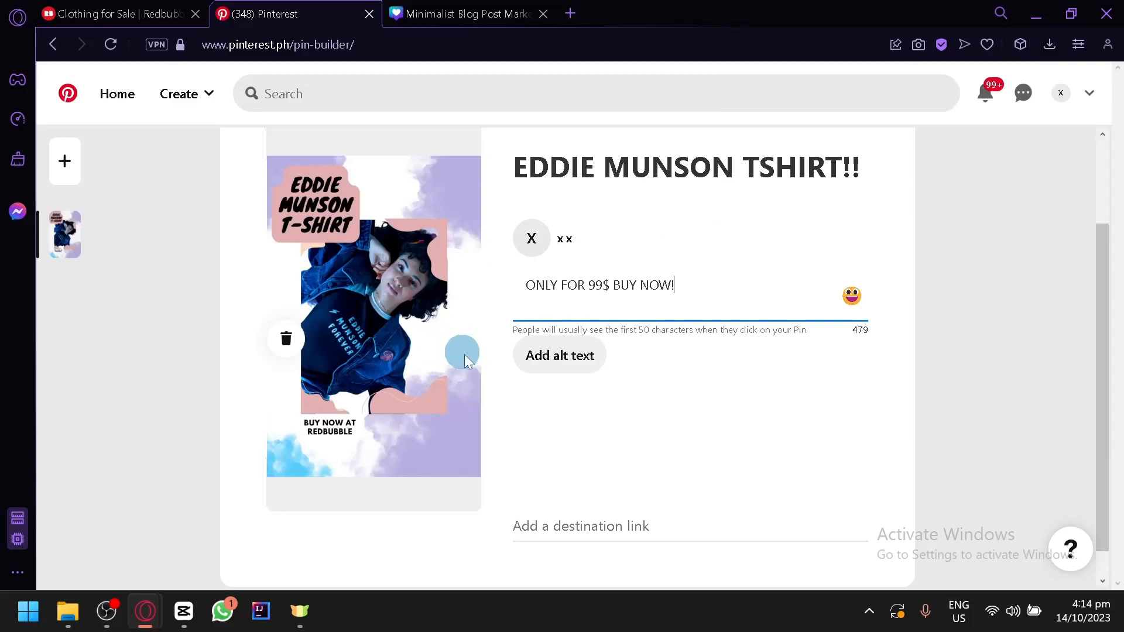
pyautogui.scroll(-1, 455, 363)
pyautogui.scroll(3, 861, 394)
pyautogui.scroll(-3, 717, 345)
# Step: Activate the Pin's destination link field and examine the draft's image, title, description, board and save option
pyautogui.click(605, 493)
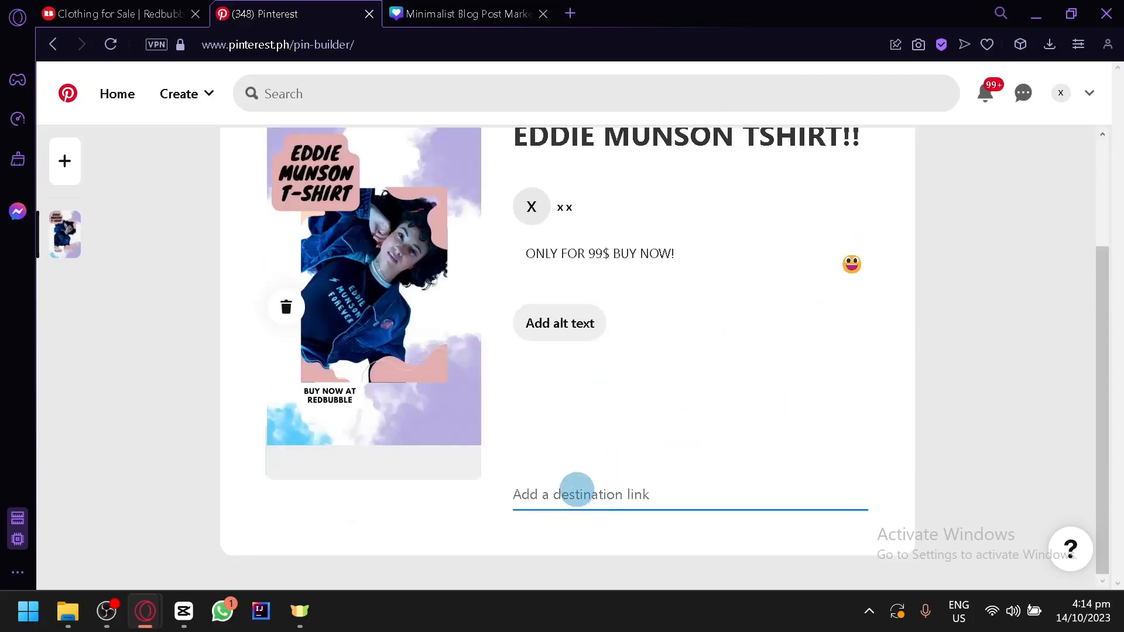
pyautogui.scroll(2, 579, 443)
pyautogui.scroll(-2, 591, 445)
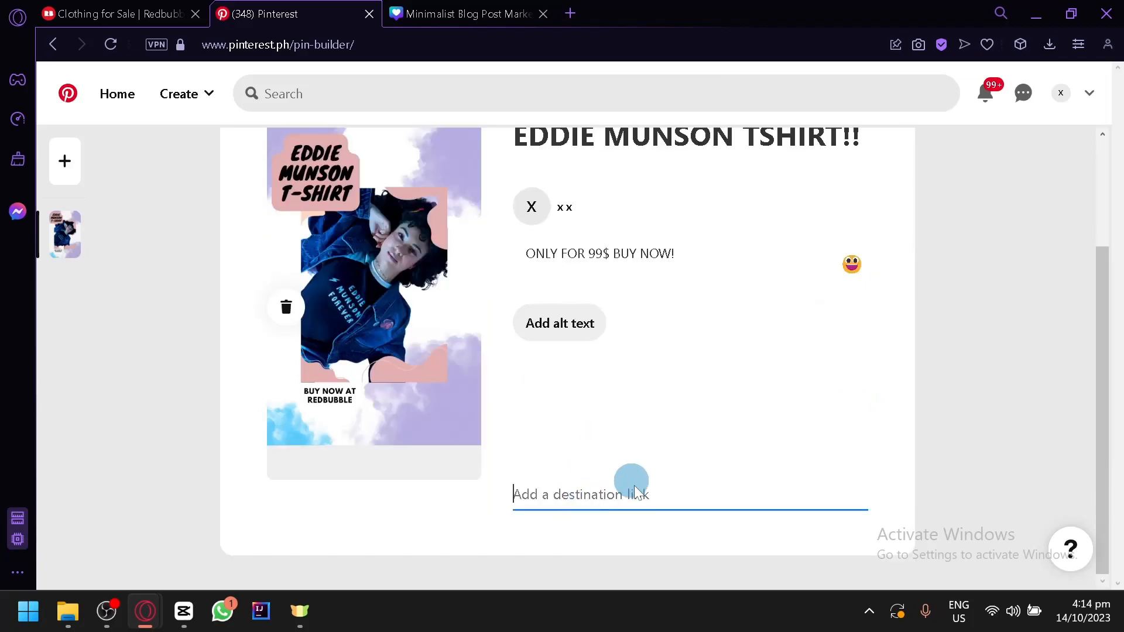
pyautogui.scroll(3, 783, 346)
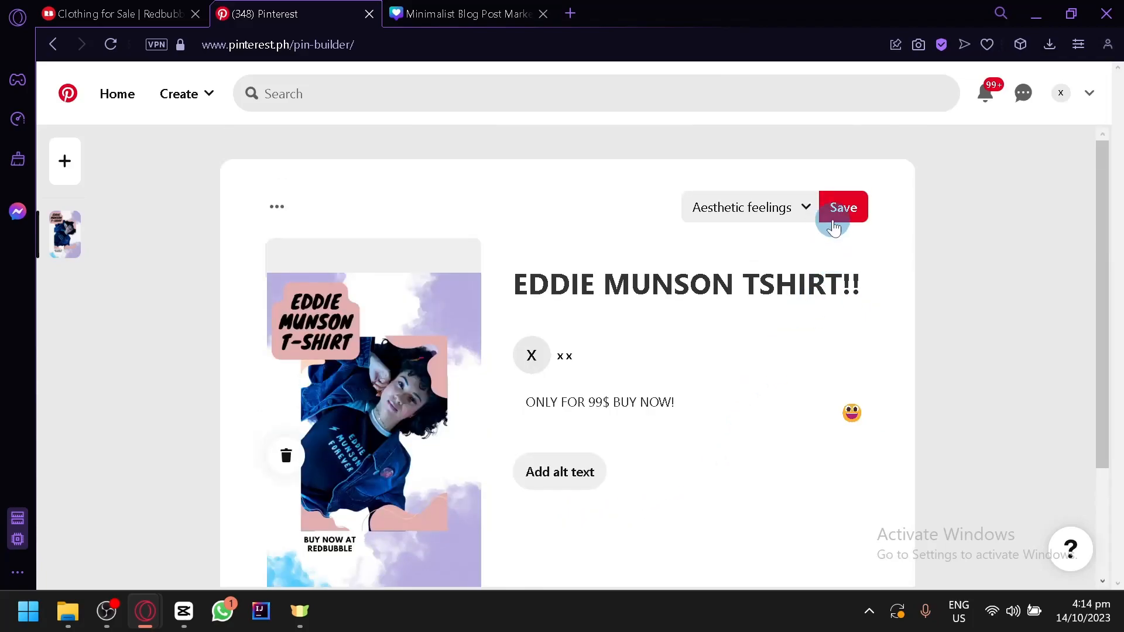
pyautogui.scroll(-3, 779, 240)
pyautogui.scroll(2, 770, 254)
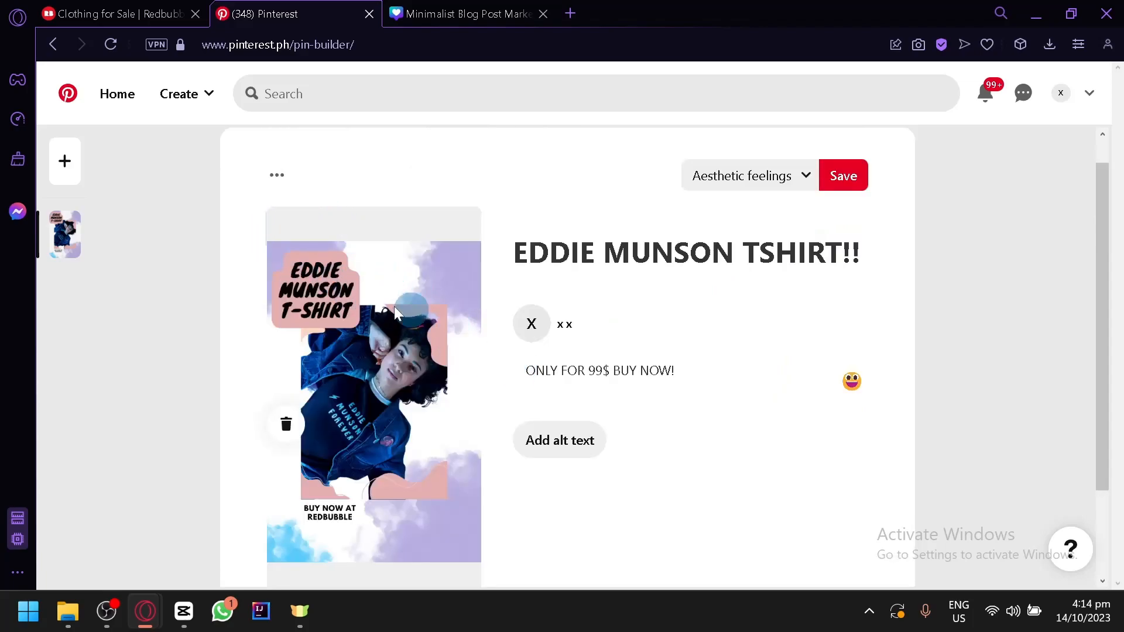
pyautogui.scroll(-2, 337, 314)
pyautogui.scroll(2, 377, 285)
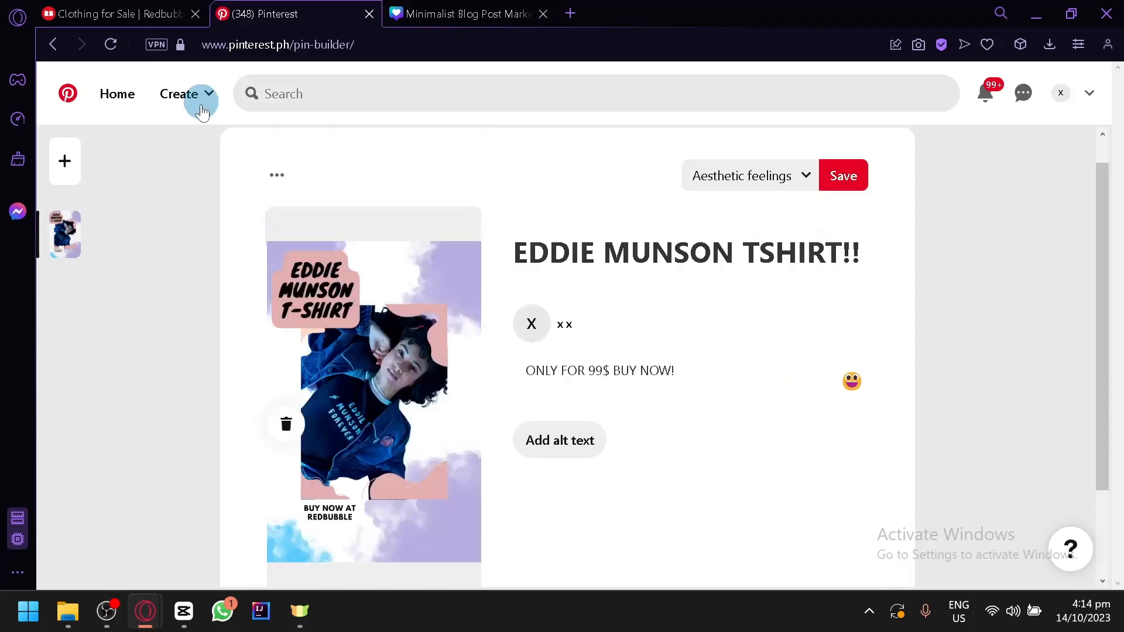
# Step: Switch to Canva, dismiss the download panel, and look over the clothing categories on Redbubble
pyautogui.click(462, 13)
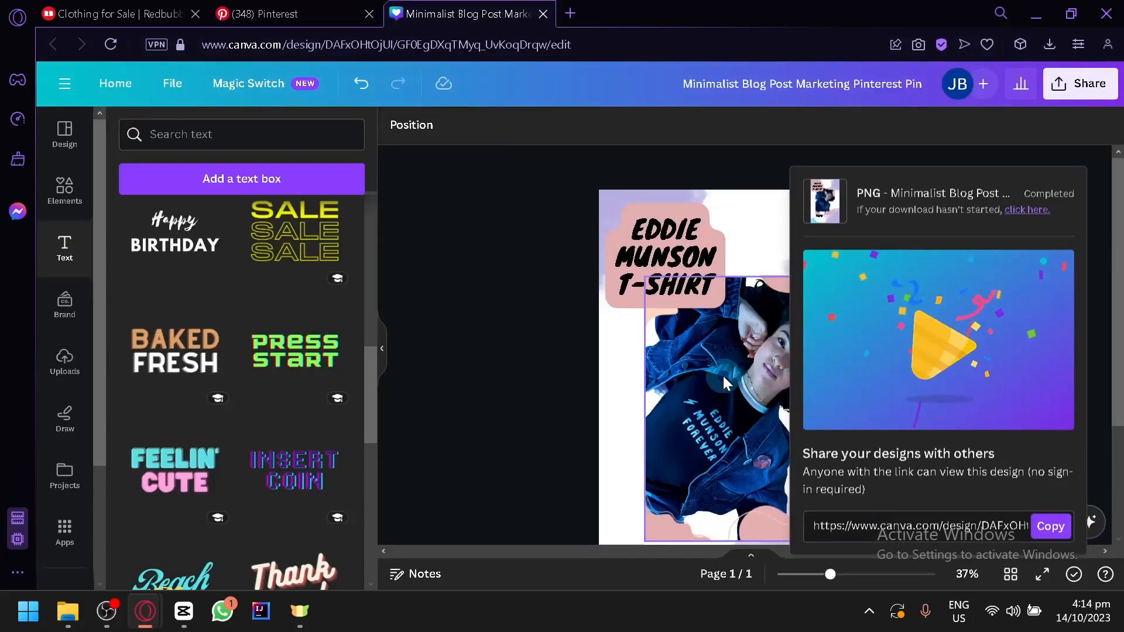
pyautogui.click(671, 413)
pyautogui.click(269, 13)
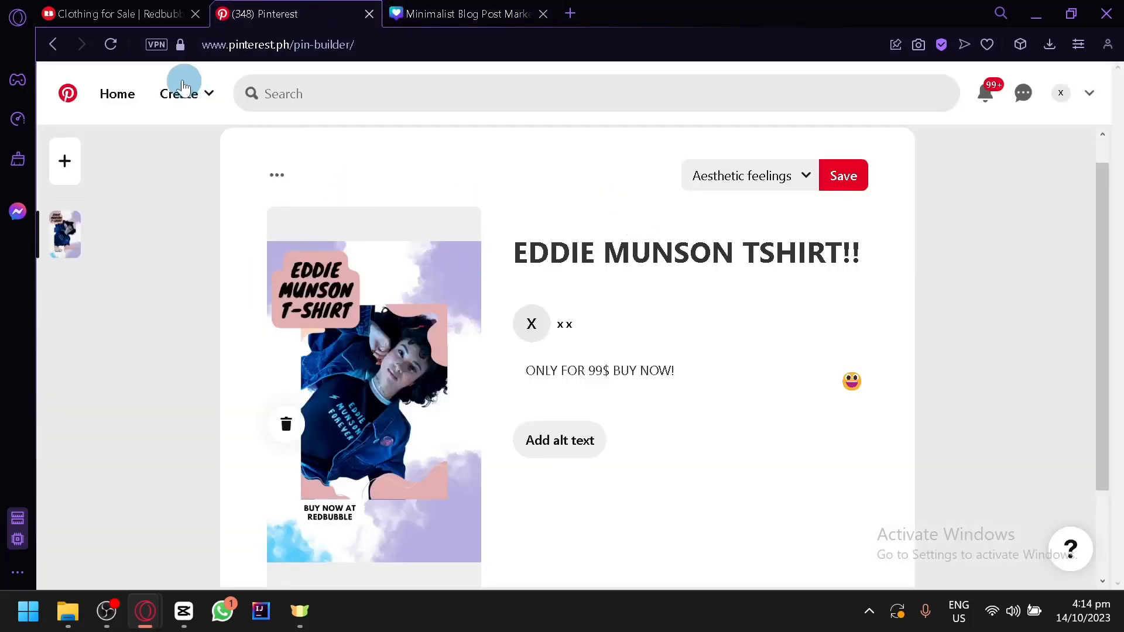
pyautogui.click(136, 15)
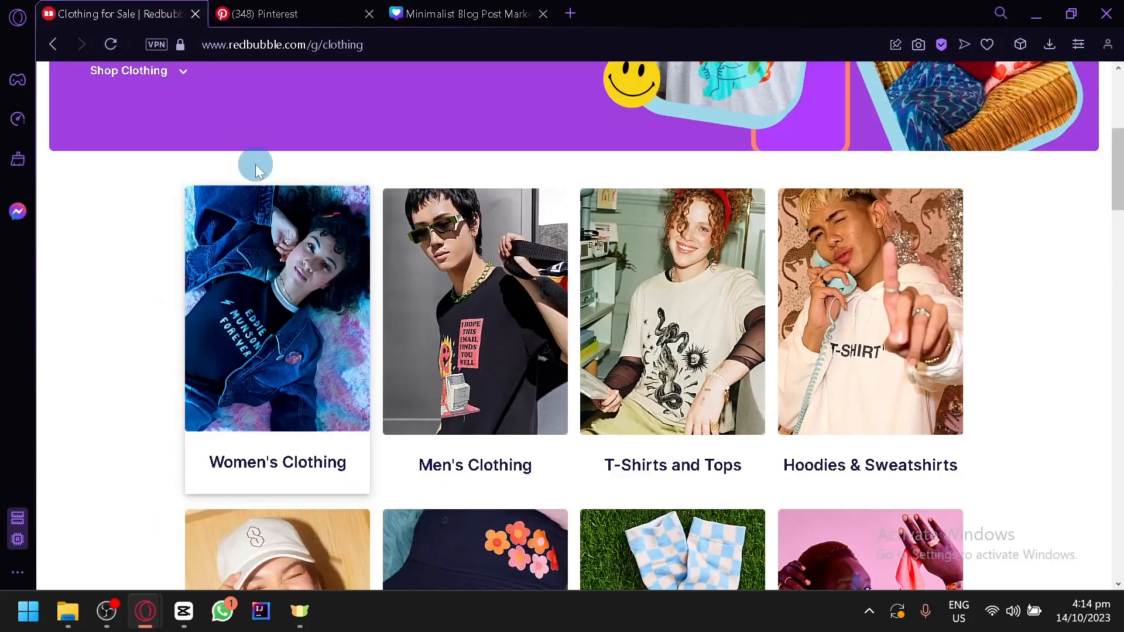
pyautogui.scroll(-2, 309, 251)
pyautogui.scroll(5, 308, 252)
pyautogui.click(280, 7)
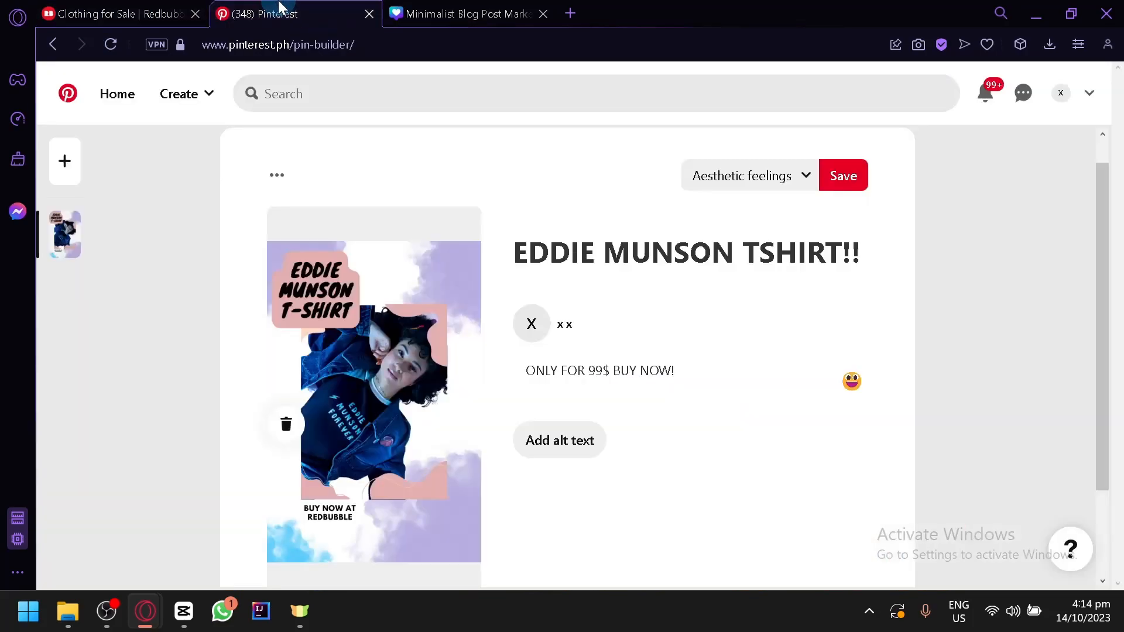
# Step: Leave the Pin builder for the Pinterest home feed and browse its pins, glancing at Redbubble's clothing page
pyautogui.click(117, 94)
pyautogui.click(111, 12)
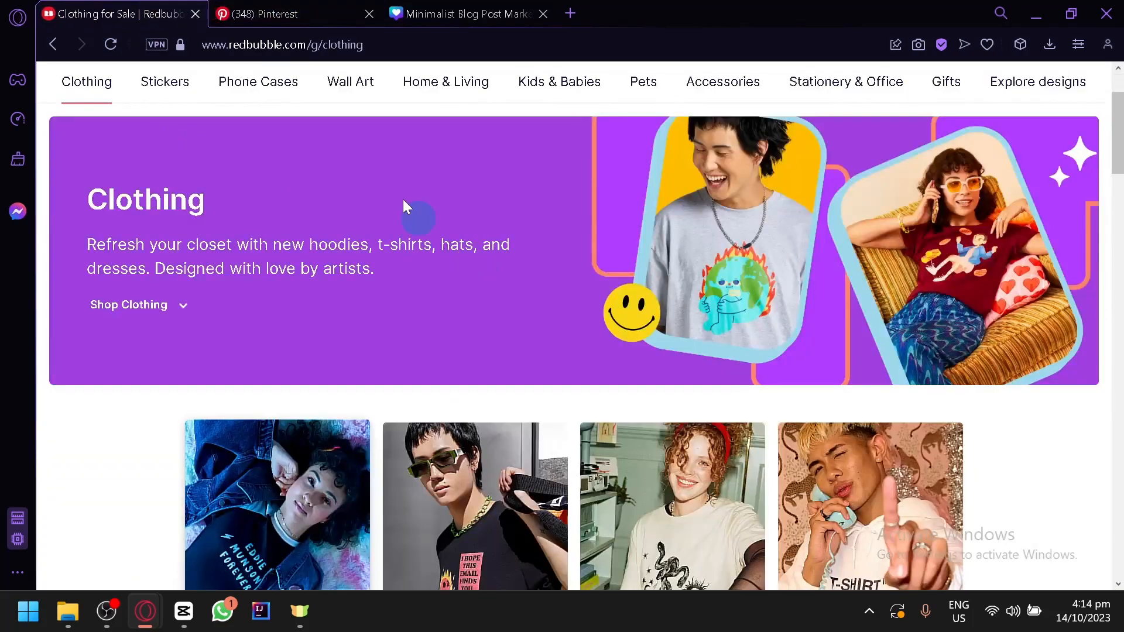
pyautogui.click(264, 13)
pyautogui.scroll(-2, 378, 327)
pyautogui.scroll(3, 378, 326)
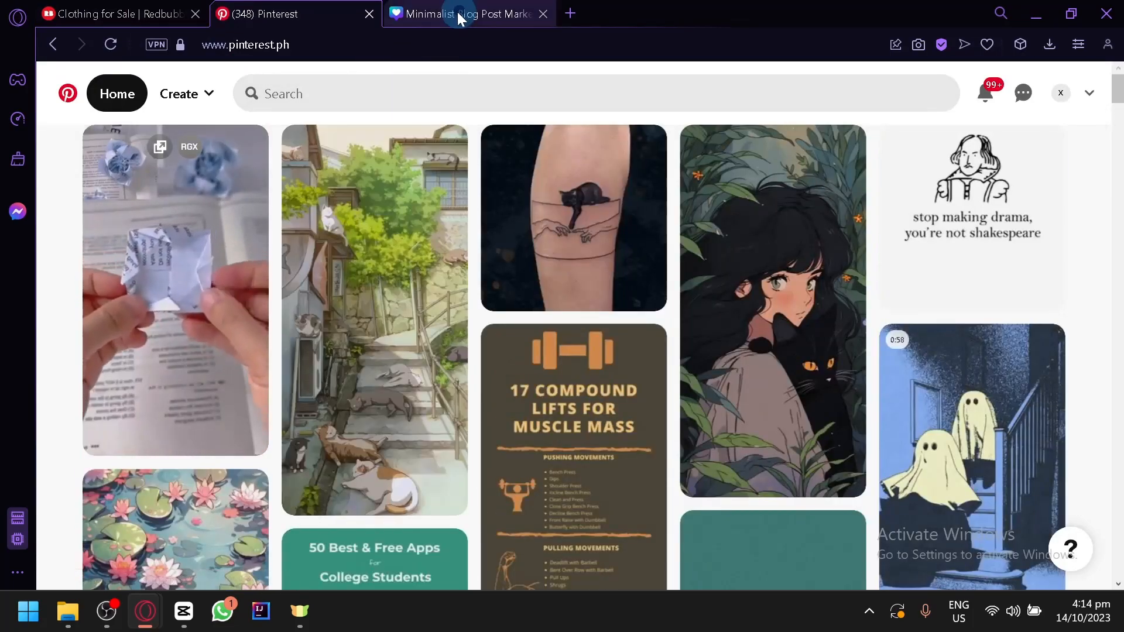
# Step: Switch to Canva and review the finished EDDIE MUNSON T-SHIRT pin design
pyautogui.click(459, 13)
pyautogui.click(537, 301)
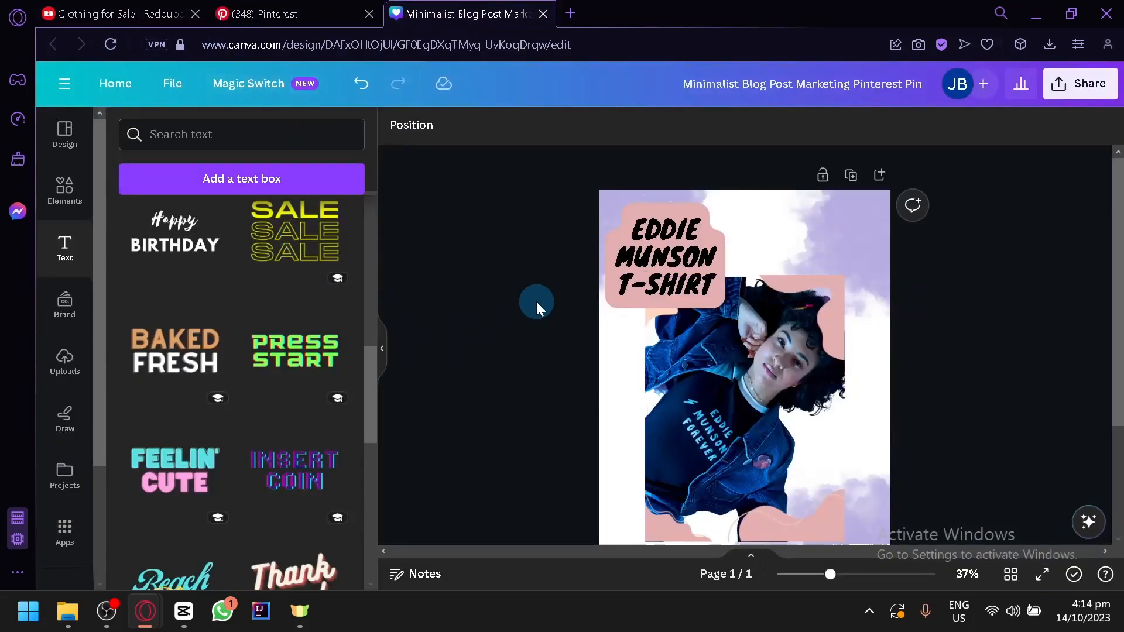
pyautogui.scroll(-3, 627, 302)
pyautogui.scroll(3, 627, 302)
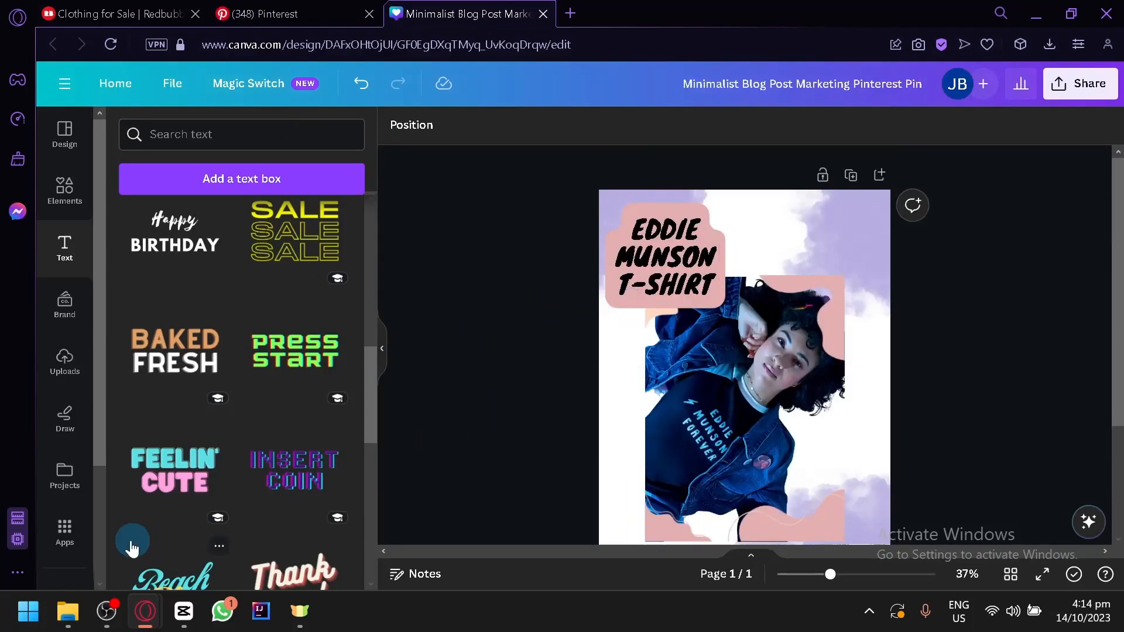